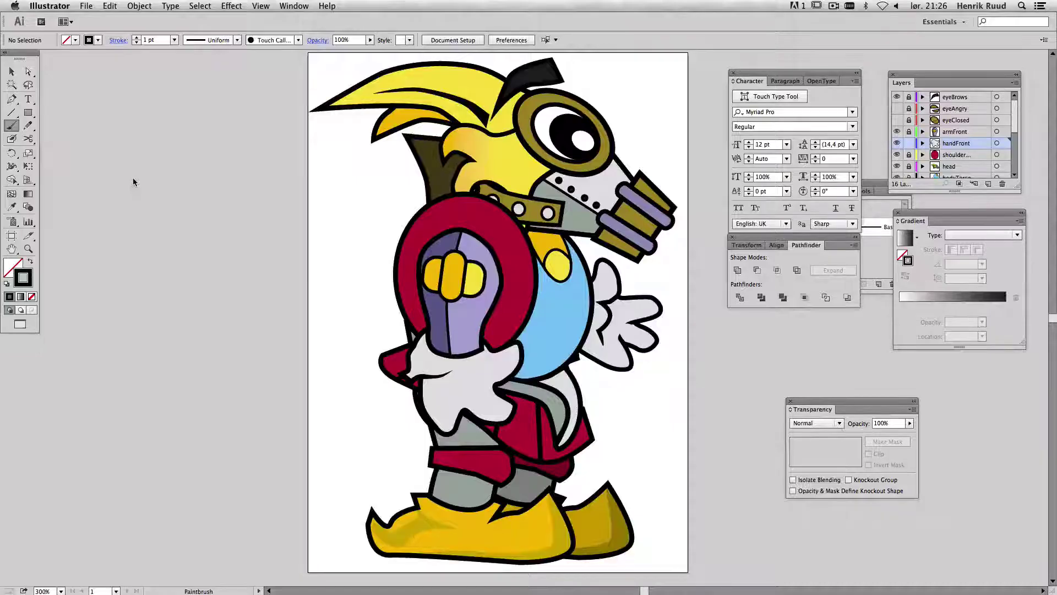
- Brush-write 'Now I will' beside the character artwork
mouse_move(88, 201)
left_mouse_down()
mouse_move(83, 159)
mouse_move(118, 155)
left_mouse_up()
left_click_drag(146, 172, 179, 165)
left_click_drag(205, 137, 209, 190)
left_click_drag(224, 160, 249, 156)
left_click_drag(258, 165, 259, 185)
left_click_drag(264, 146, 266, 154)
left_click_drag(286, 138, 288, 175)
left_click_drag(299, 128, 303, 177)
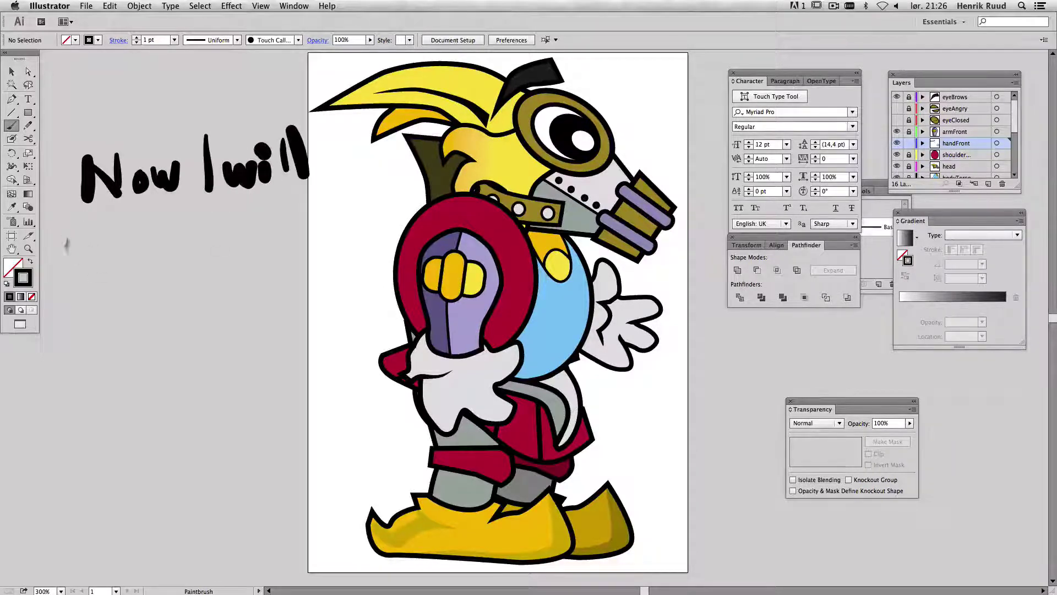
- Handwrite 'sketch one of the' on the following lines
left_click_drag(83, 225, 61, 263)
mouse_move(88, 207)
left_mouse_down()
mouse_move(87, 254)
mouse_move(126, 251)
left_mouse_up()
mouse_move(135, 207)
left_mouse_down()
mouse_move(138, 250)
mouse_move(160, 250)
left_mouse_up()
left_click_drag(186, 202, 207, 251)
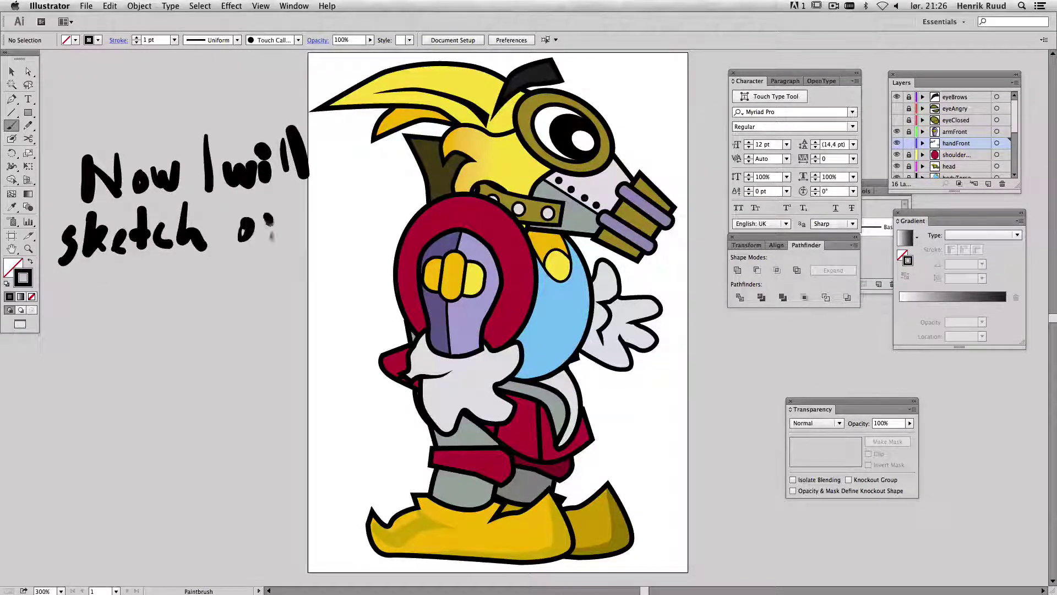
left_click_drag(269, 223, 287, 239)
left_click_drag(306, 223, 300, 238)
left_click_drag(82, 286, 69, 309)
mouse_move(113, 259)
left_mouse_down()
mouse_move(97, 316)
mouse_move(141, 295)
left_mouse_up()
mouse_move(149, 262)
left_mouse_down()
mouse_move(192, 300)
mouse_move(242, 304)
left_mouse_up()
- Handwrite 'enemies of Madmole' and draw a smiley below it
mouse_move(250, 281)
left_mouse_down()
mouse_move(274, 300)
mouse_move(300, 294)
left_mouse_up()
mouse_move(302, 278)
left_mouse_down()
mouse_move(347, 295)
mouse_move(399, 283)
left_mouse_up()
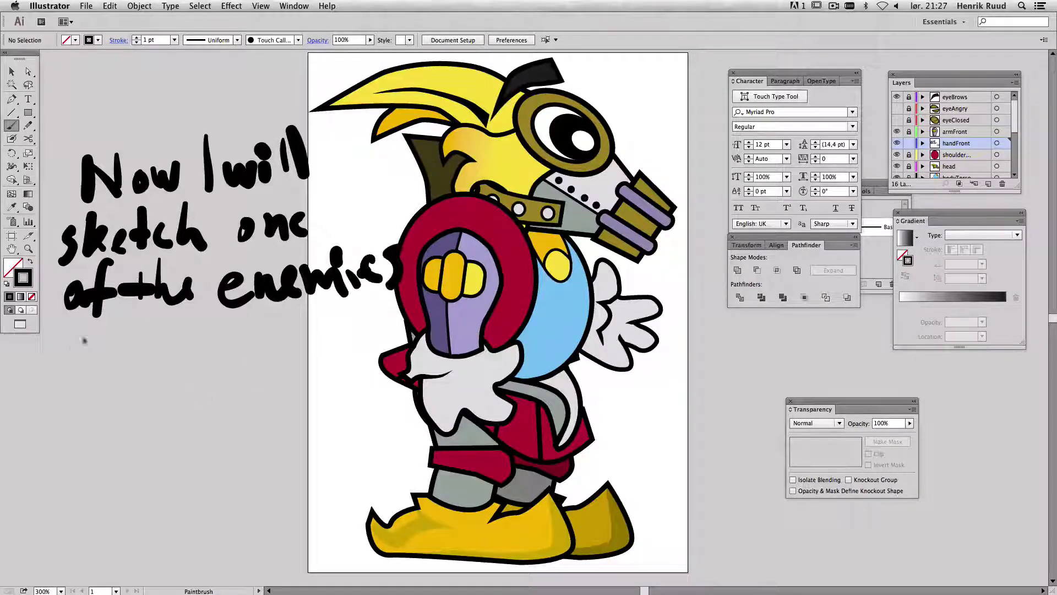
left_click_drag(82, 338, 74, 352)
left_click_drag(129, 314, 113, 385)
left_click_drag(69, 479, 182, 454)
mouse_move(207, 385)
left_mouse_down()
mouse_move(209, 457)
mouse_move(264, 418)
mouse_move(291, 441)
left_mouse_up()
mouse_move(305, 380)
left_mouse_down()
mouse_move(330, 429)
mouse_move(357, 421)
left_mouse_up()
mouse_move(248, 474)
left_mouse_down()
mouse_move(236, 471)
mouse_move(276, 498)
left_mouse_up()
left_click_drag(220, 512, 270, 523)
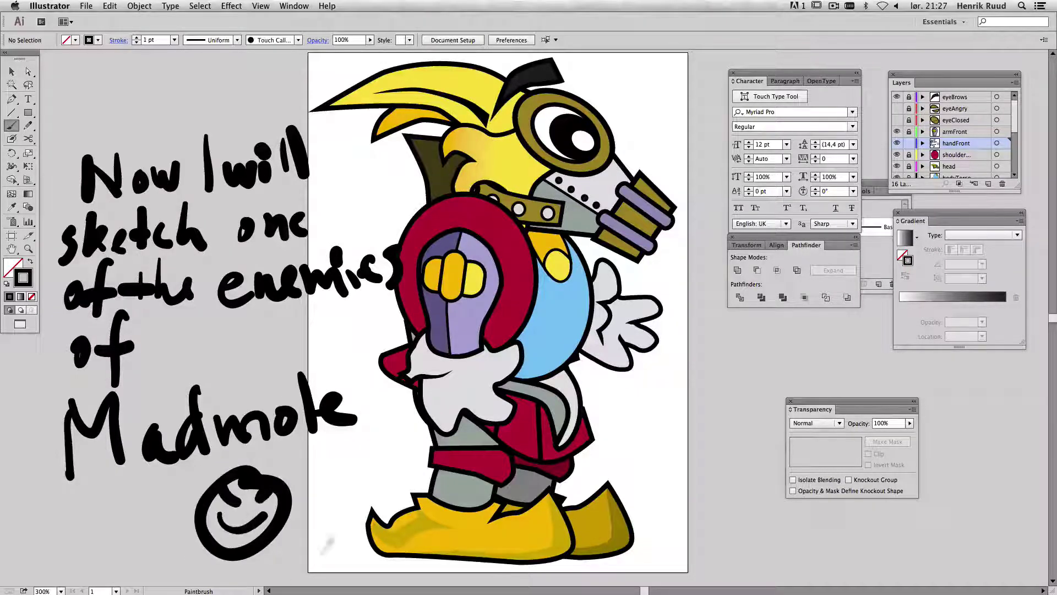
- Close MMplayer.ai without saving, zoom the new document to 200%, and place the Brushes panel by the canvas
key("super+w")
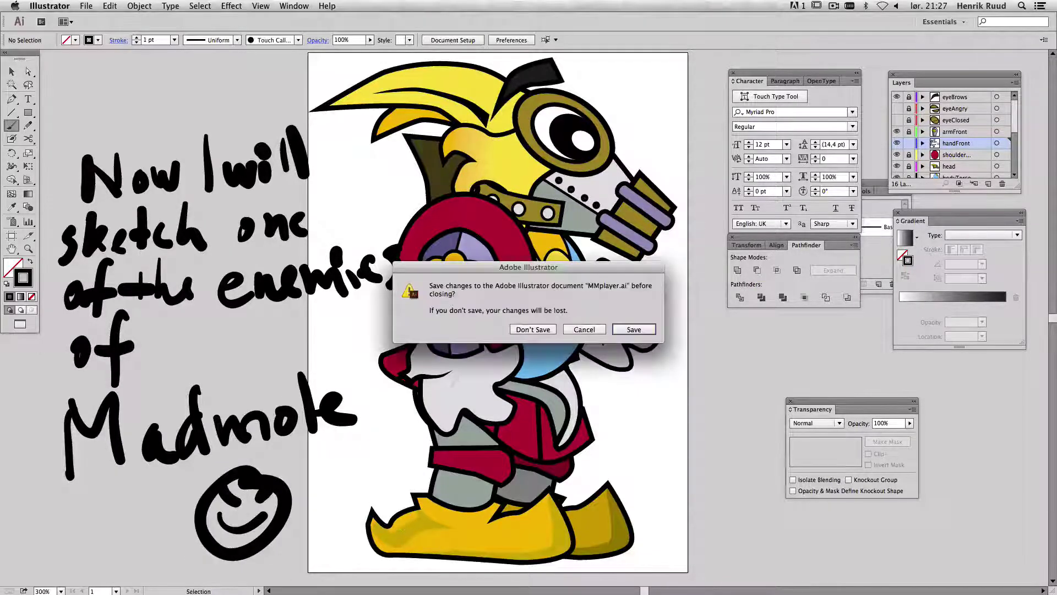
left_click(533, 329)
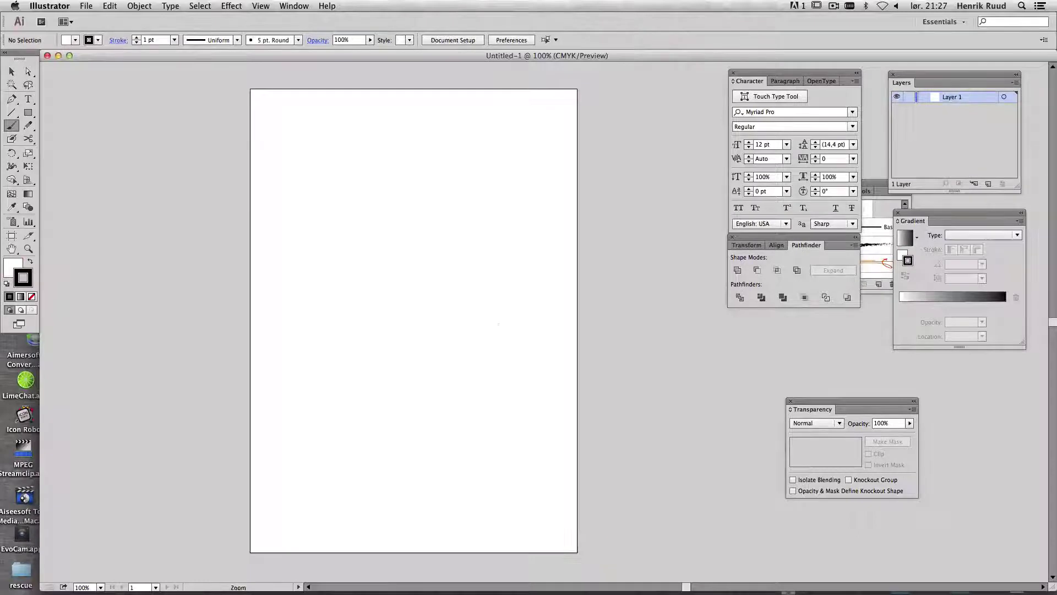
key("super+equal")
key("super+equal")
left_click(294, 5)
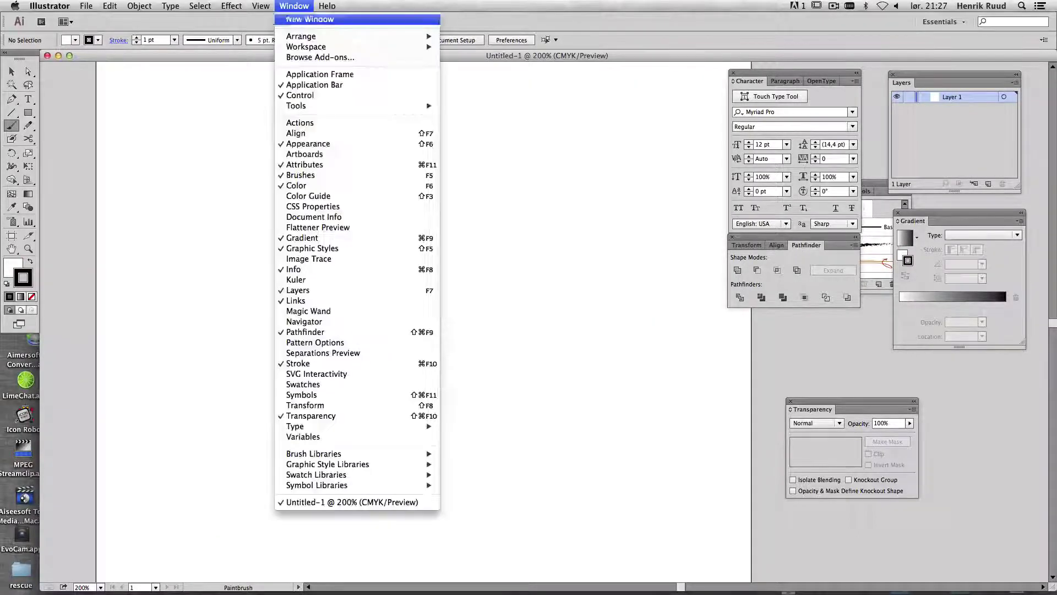
key("Escape")
mouse_move(875, 191)
left_mouse_down()
mouse_move(661, 252)
mouse_move(519, 209)
left_mouse_up()
- Paint a black squiggle and handwrite 'more dynamic' above it
mouse_move(189, 319)
left_mouse_down()
mouse_move(229, 300)
mouse_move(347, 426)
left_mouse_up()
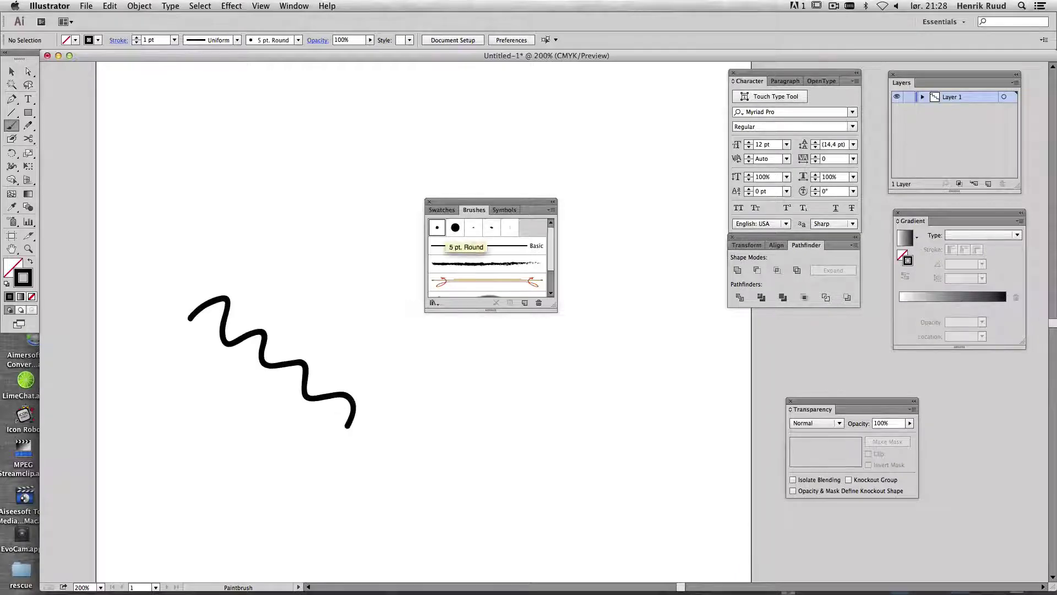
left_click_drag(163, 185, 259, 178)
left_click_drag(319, 155, 322, 205)
left_click_drag(353, 150, 370, 168)
mouse_move(392, 152)
left_mouse_down()
mouse_move(399, 164)
mouse_move(461, 161)
left_mouse_up()
left_click_drag(474, 157, 479, 169)
left_click_drag(524, 147, 501, 163)
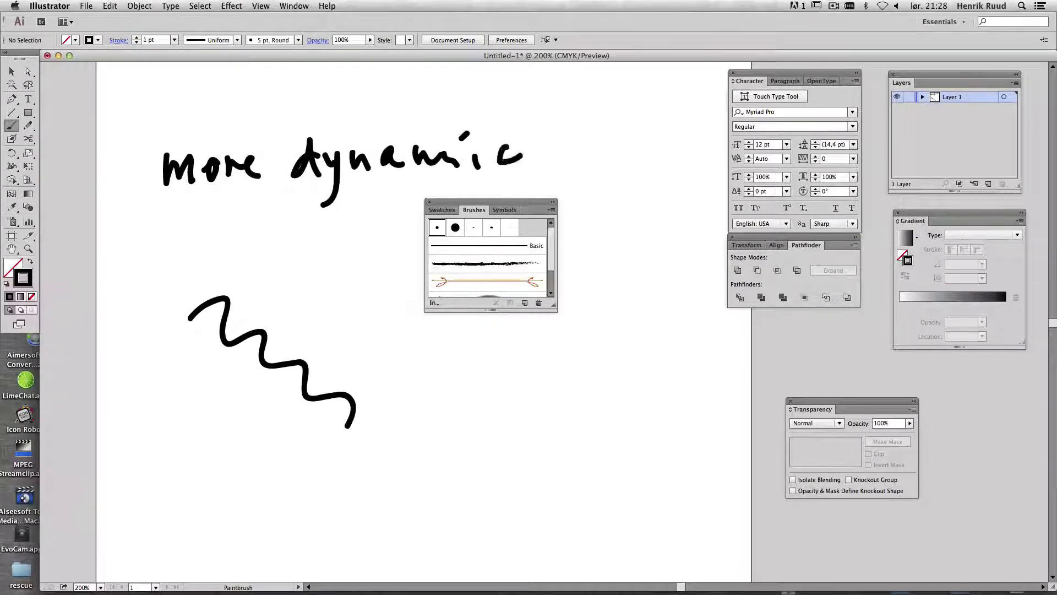
- Switch to full screen mode and add an exclamation mark after 'dynamic'
key("f")
left_click_drag(495, 86, 512, 135)
left_click(513, 158)
- Set the 5 pt. Round brush's Angle and Size to Pressure, size 10 pt, and apply it to strokes
double_click(437, 227)
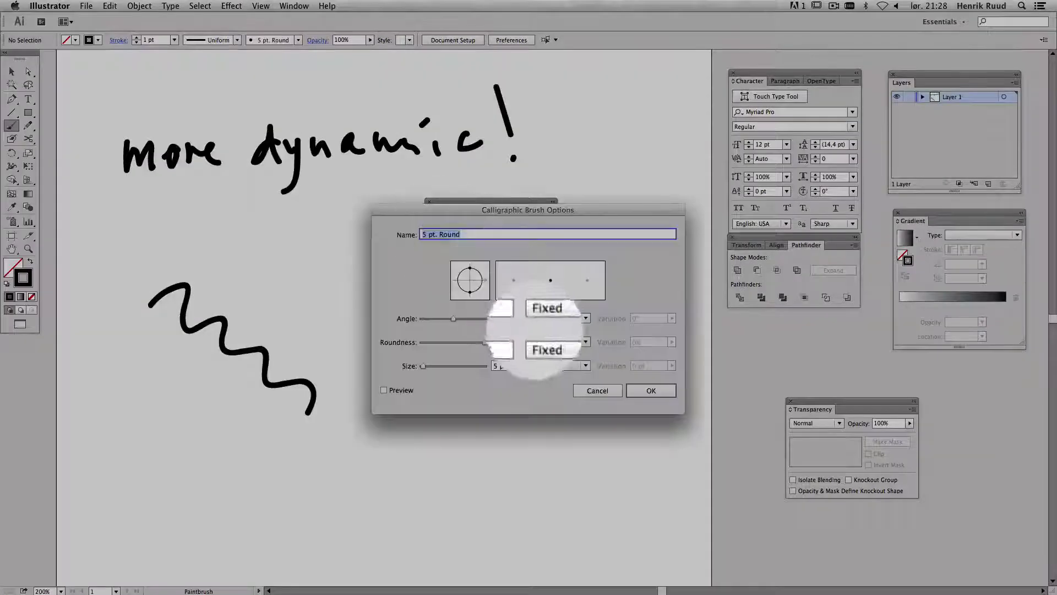
left_click(560, 318)
left_click(555, 378)
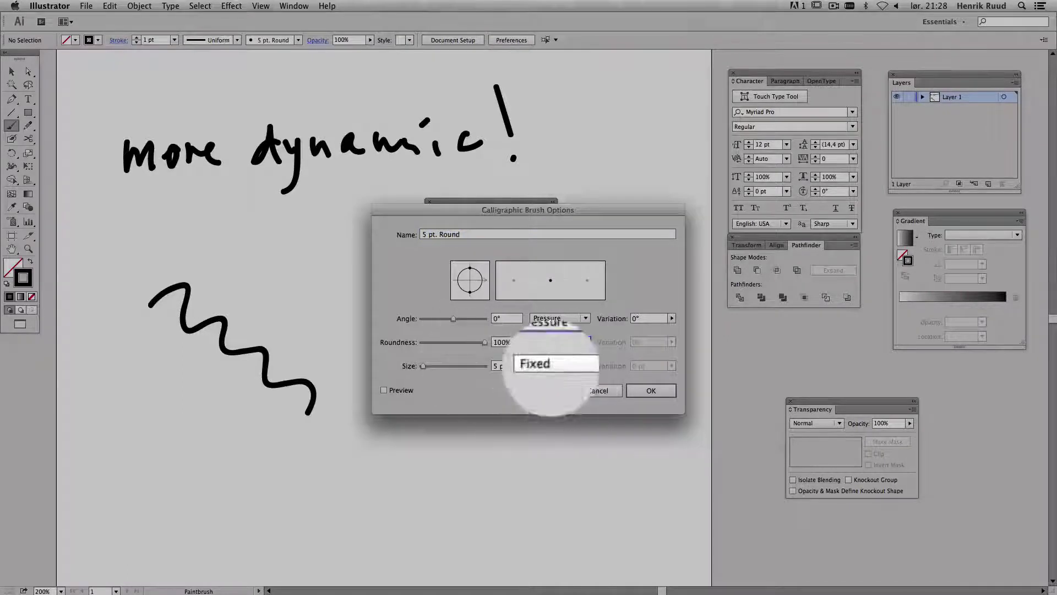
left_click(560, 366)
left_click(556, 425)
type("1")
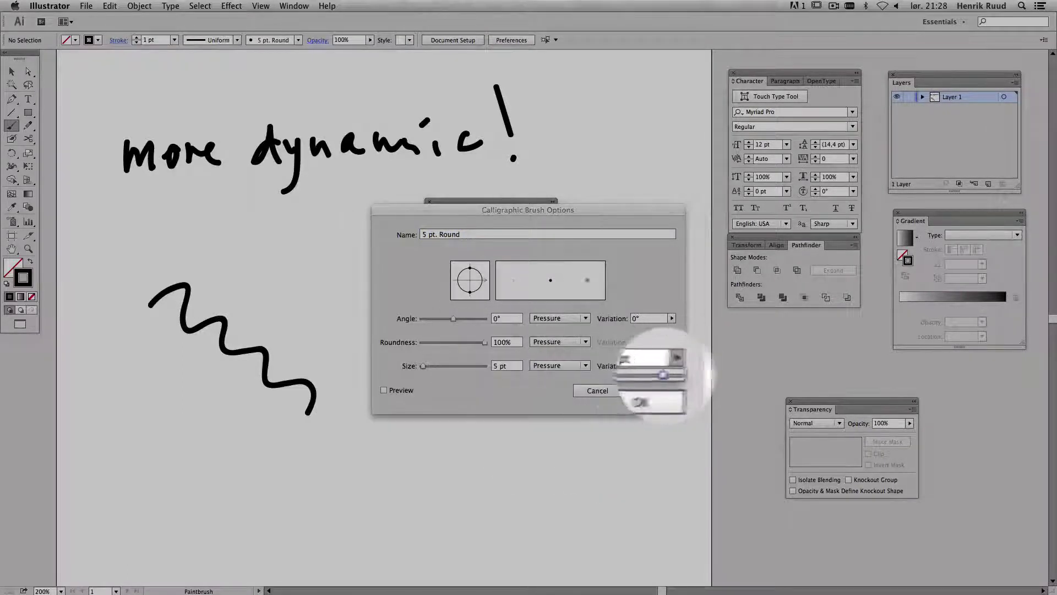
triple_click(506, 365)
type("10pt")
left_click(651, 390)
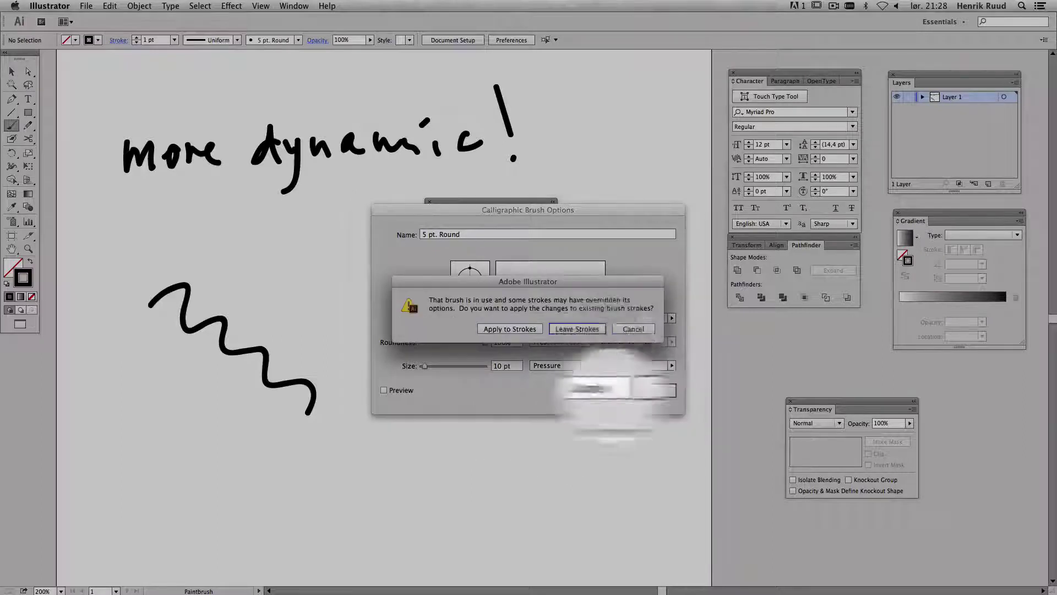
left_click(515, 326)
- Test the pressure brush with zigzags after setting angle variation to 180° and adjusting size variation
left_click_drag(358, 314, 443, 425)
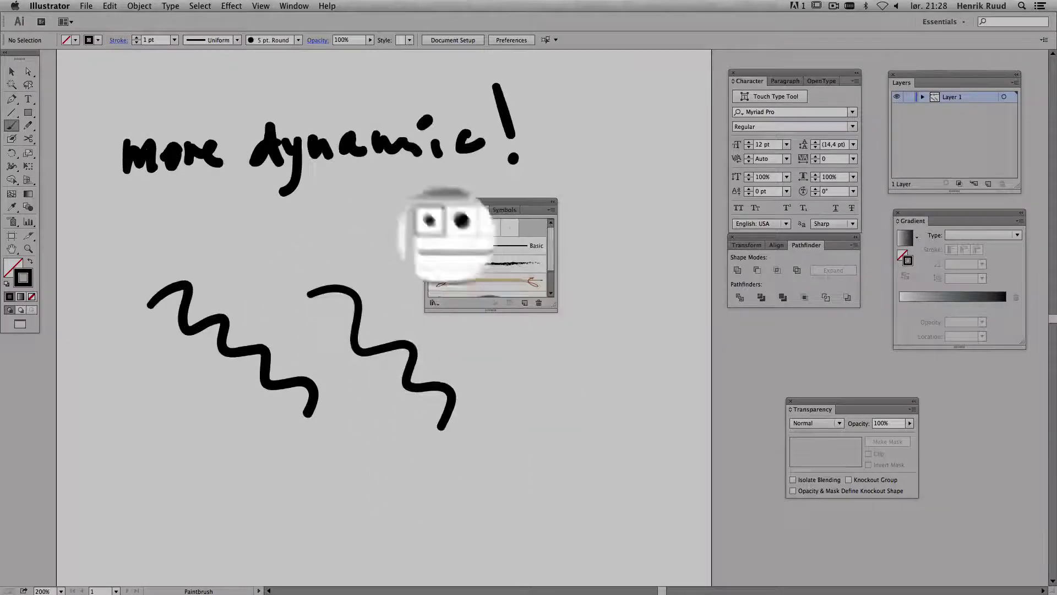
double_click(437, 226)
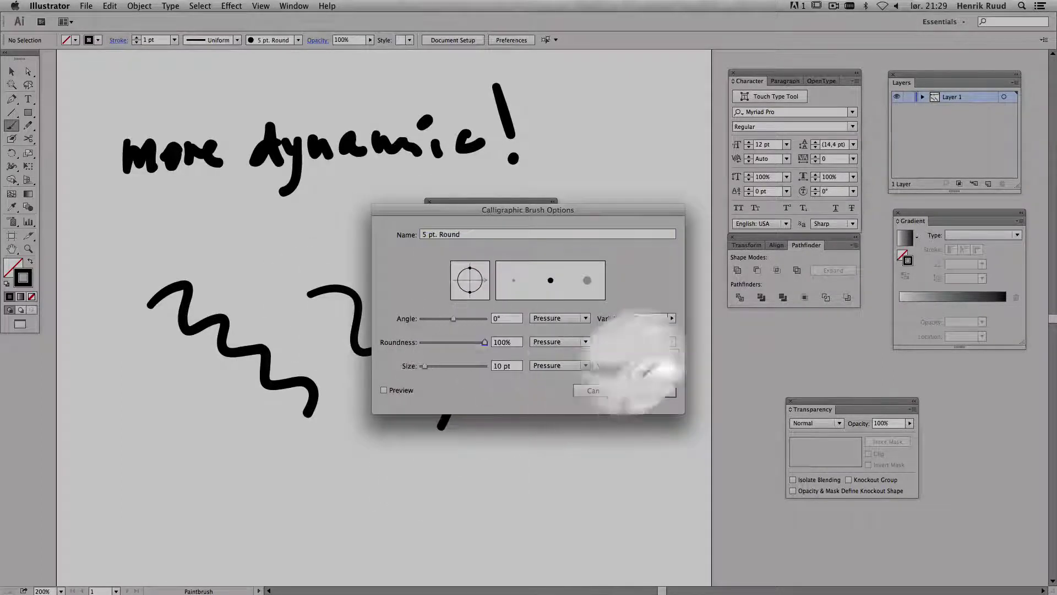
left_click_drag(672, 319, 692, 330)
left_click(671, 365)
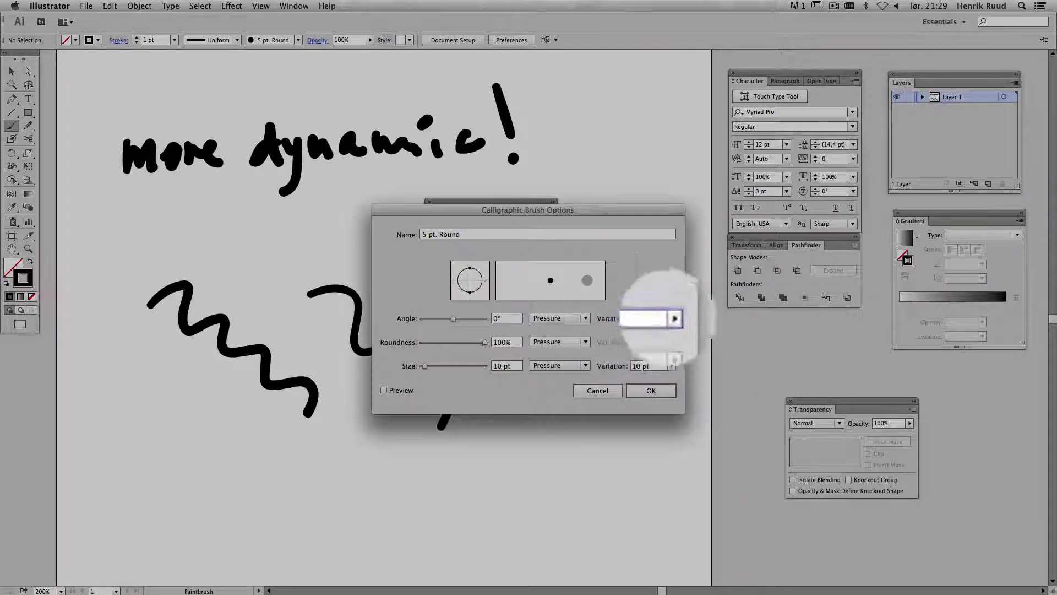
left_click(638, 391)
left_click(586, 330)
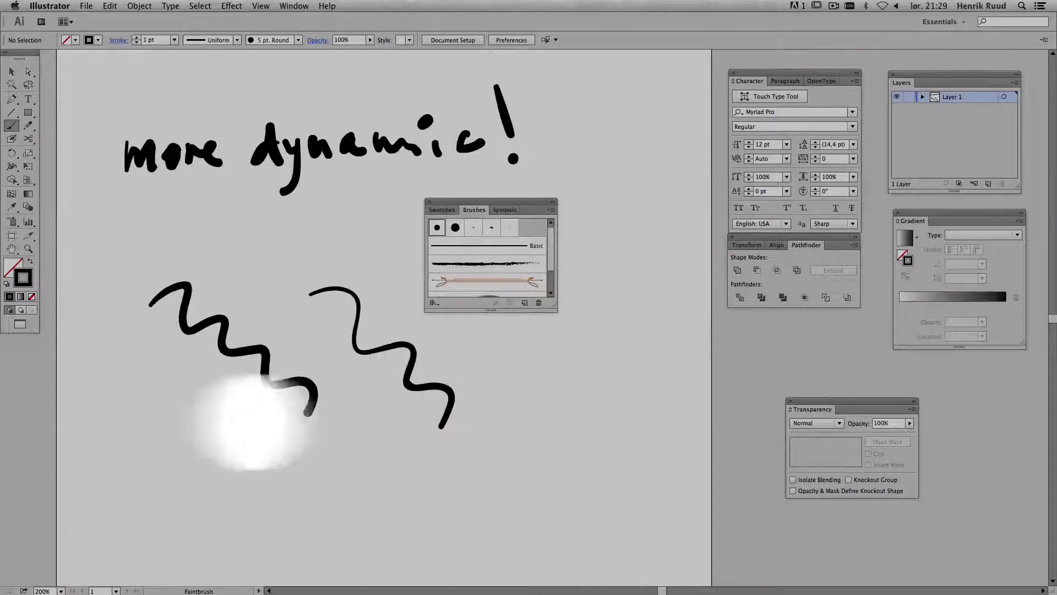
mouse_move(220, 441)
left_mouse_down()
mouse_move(366, 507)
mouse_move(606, 507)
left_mouse_up()
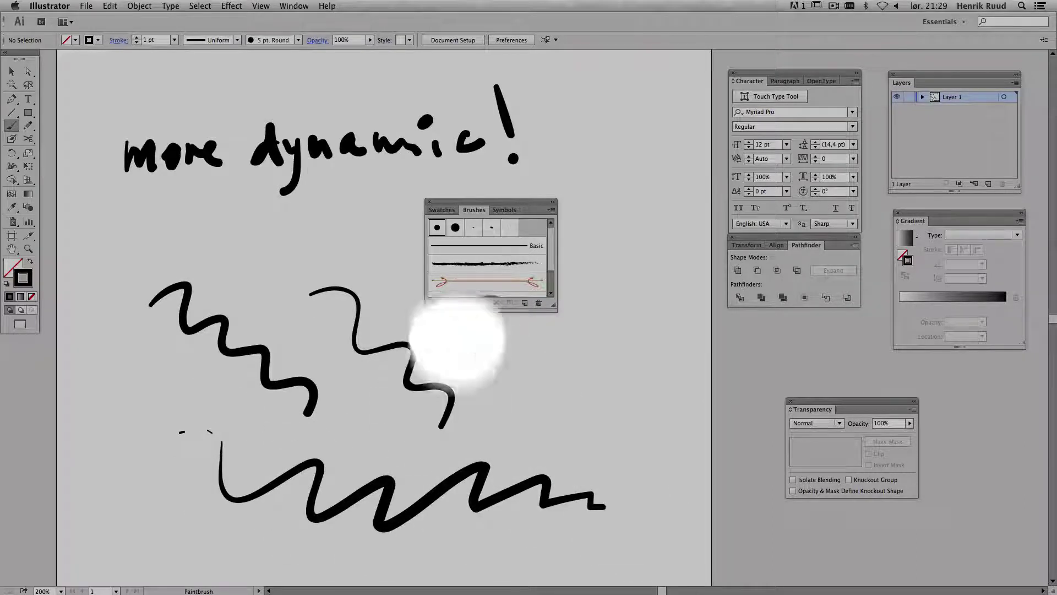
- Create a 4 pt SKETCHING brush with 180° angle variation and select it
double_click(455, 227)
type("SKETCHING")
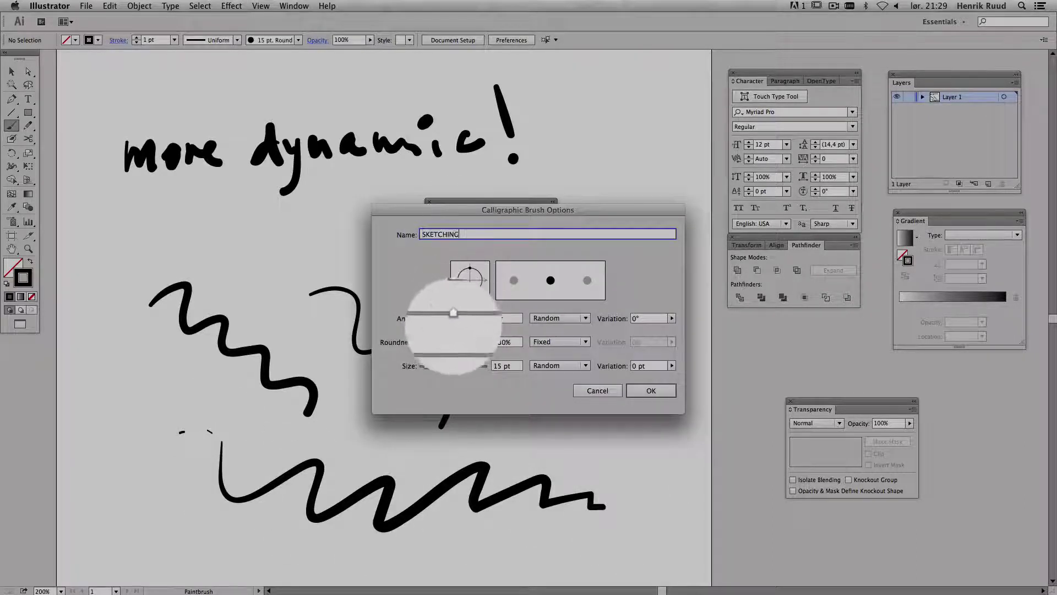
left_click(506, 366)
type("4")
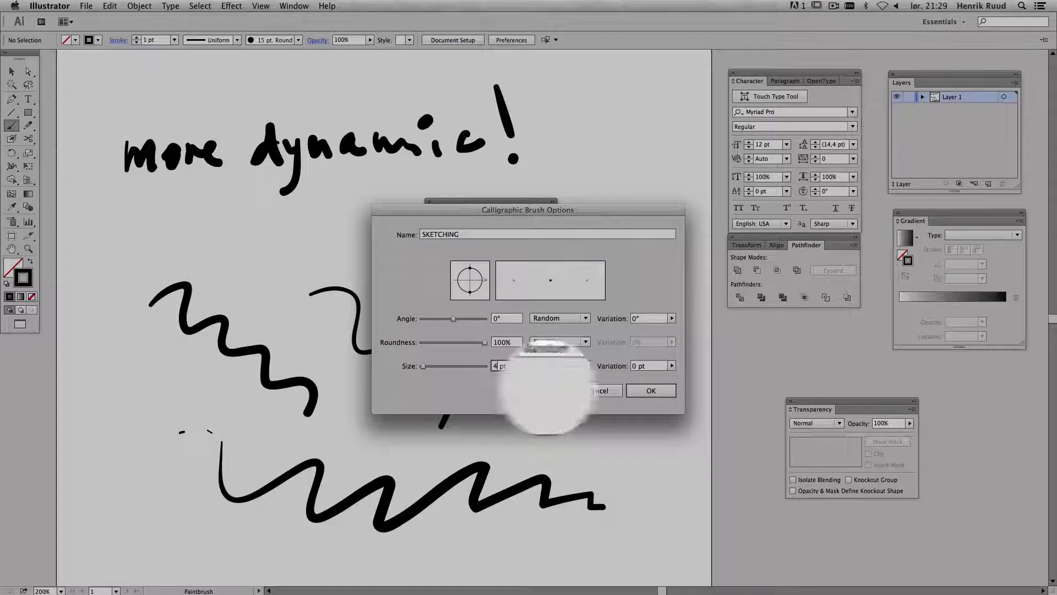
left_click_drag(671, 318, 682, 326)
left_click(672, 366)
left_click(647, 405)
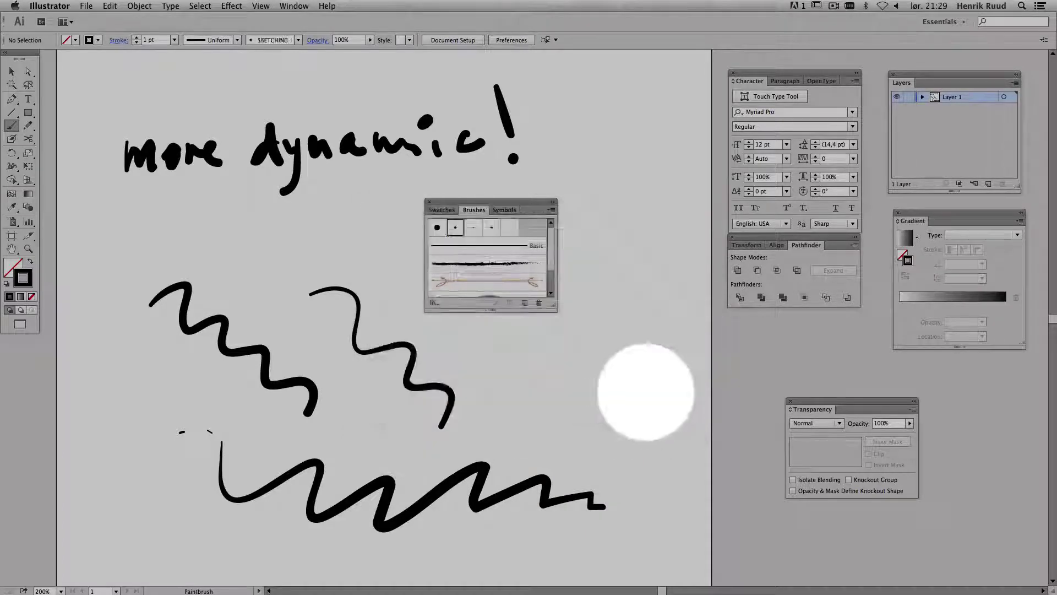
double_click(22, 277)
- Set the stroke colour to light grey CECECE and delete all test strokes
type("CECECE")
key("Return")
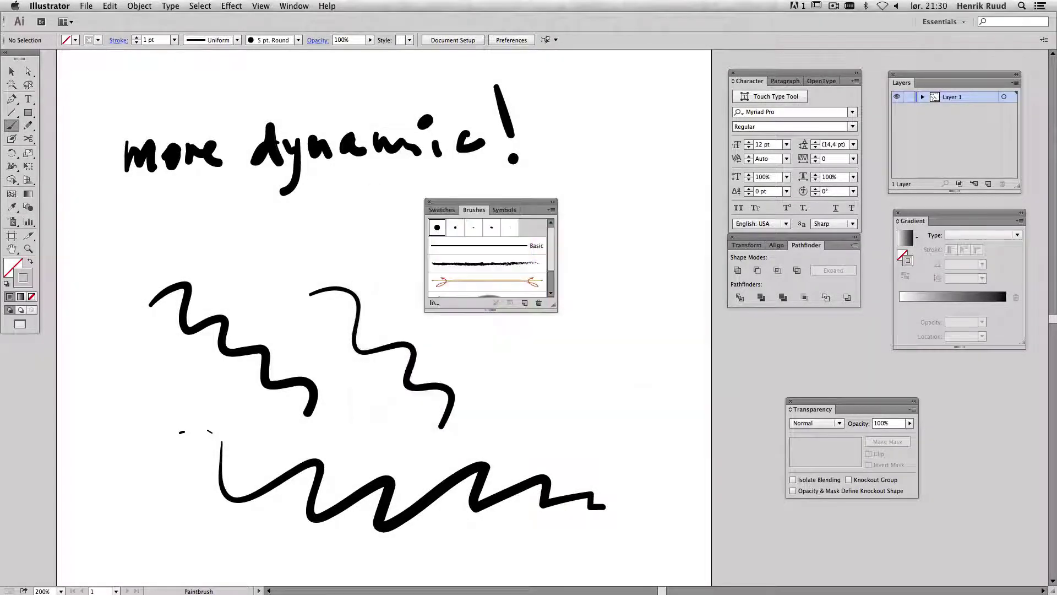
key("ctrl+a")
key("Delete")
- Show the Brushes panel as a named list, enlarge it, and move it up and right
left_click(551, 209)
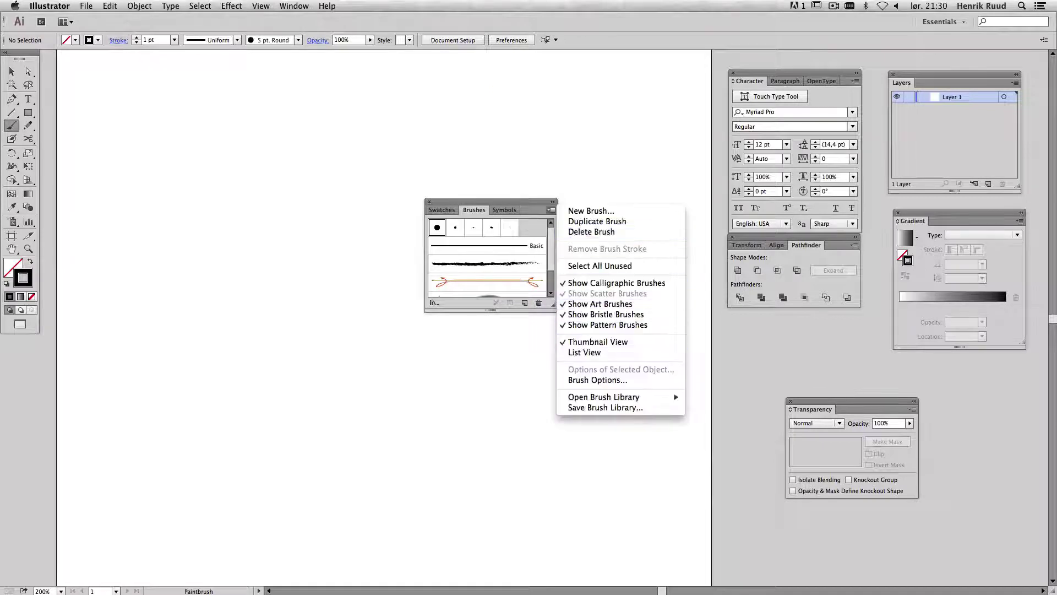
left_click(578, 354)
left_click_drag(554, 310, 554, 353)
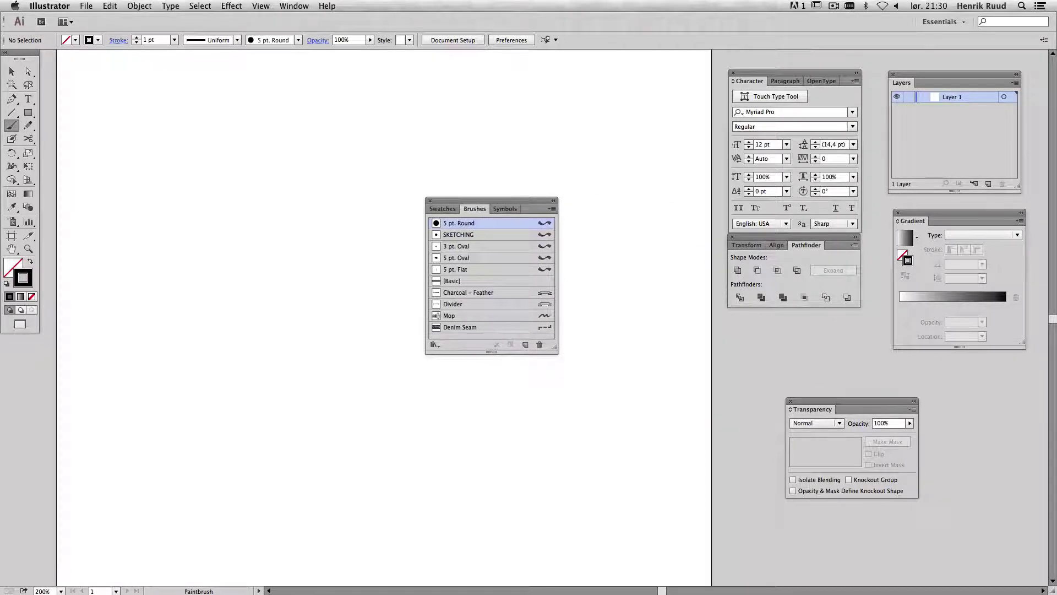
left_click_drag(490, 202, 618, 159)
- Rename the 5 pt. Round brush to STROKE and clear the wavy test stroke
mouse_move(272, 256)
left_mouse_down()
mouse_move(292, 300)
mouse_move(406, 419)
left_mouse_up()
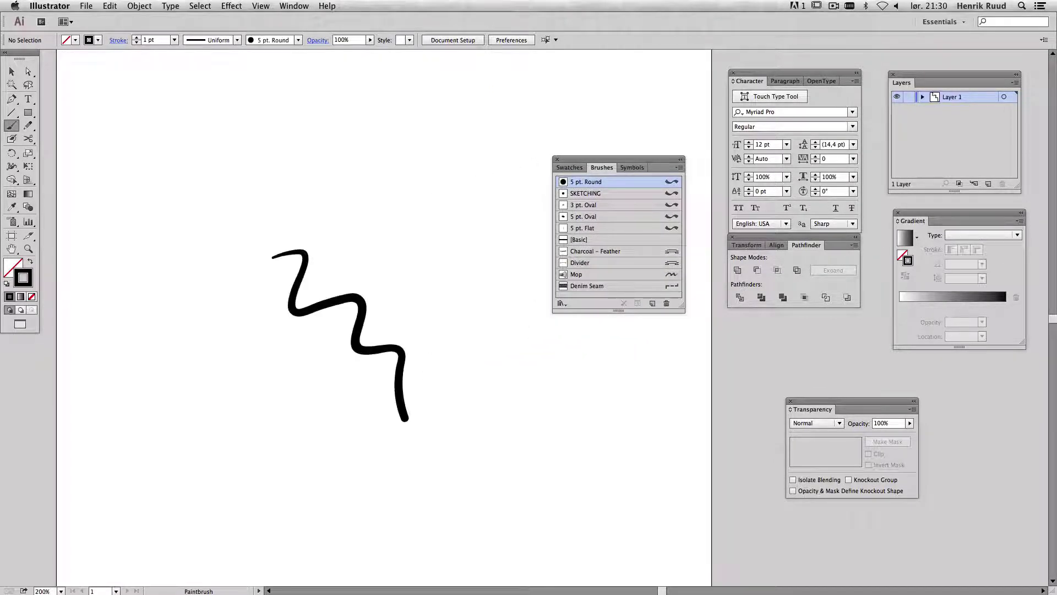
double_click(586, 182)
type("STROKE")
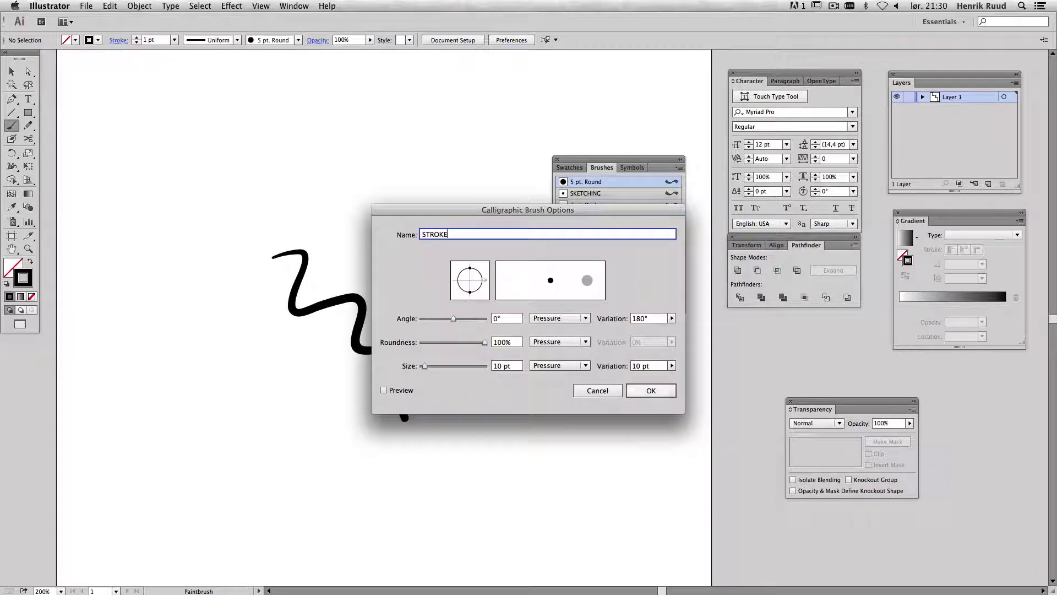
left_click(651, 390)
key("ctrl+a")
key("Delete")
- Adjust the stroke colour, save a new graphic style, and move the Graphic Styles panel aside
double_click(23, 278)
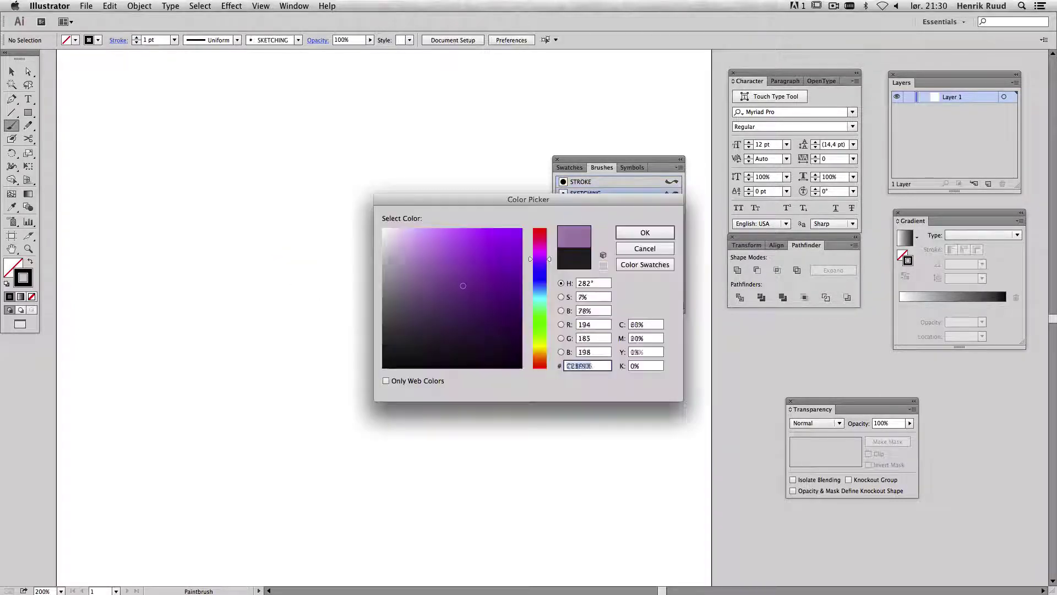
left_click(634, 234)
left_click(294, 5)
left_click(312, 248)
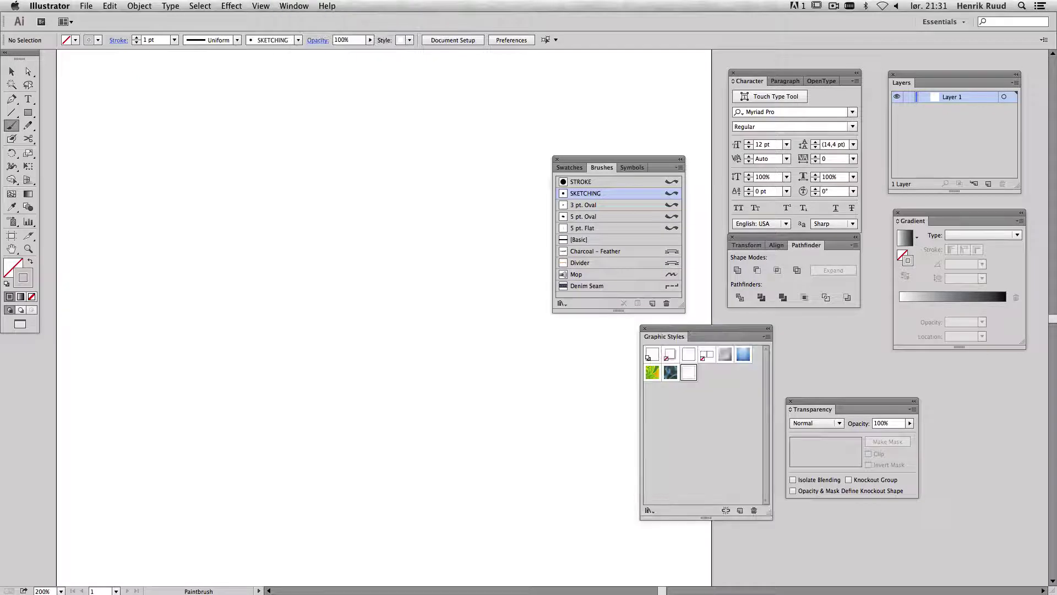
double_click(22, 277)
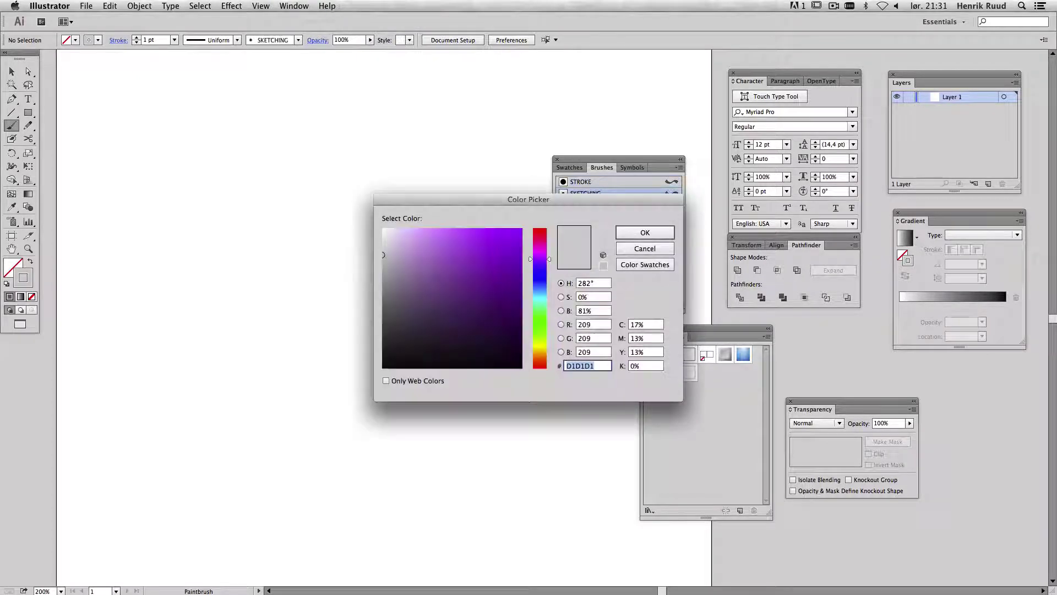
left_click(642, 231)
left_click(740, 510)
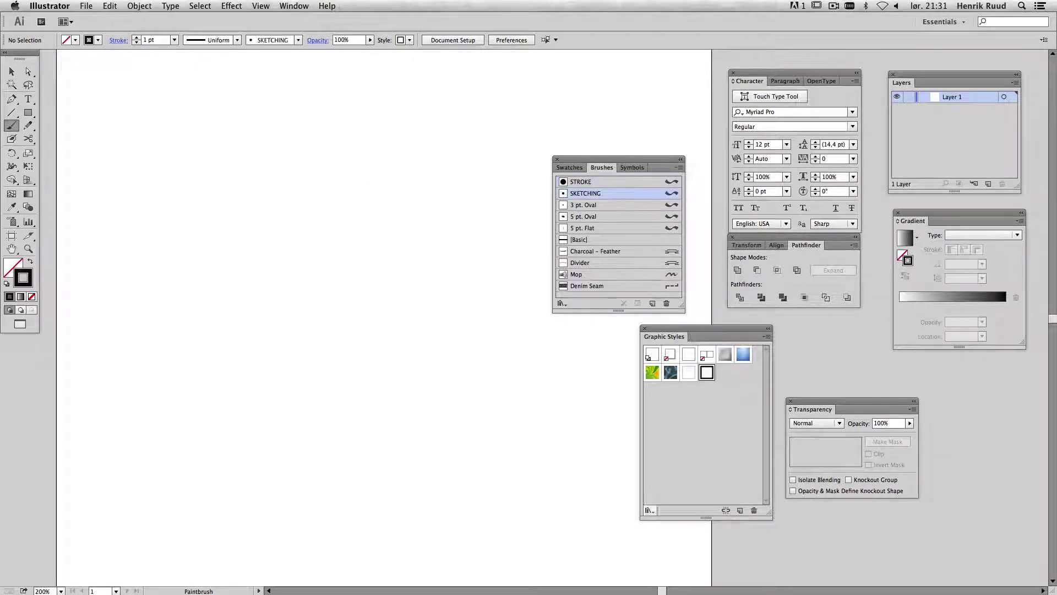
left_click(688, 373)
left_click_drag(664, 336, 756, 326)
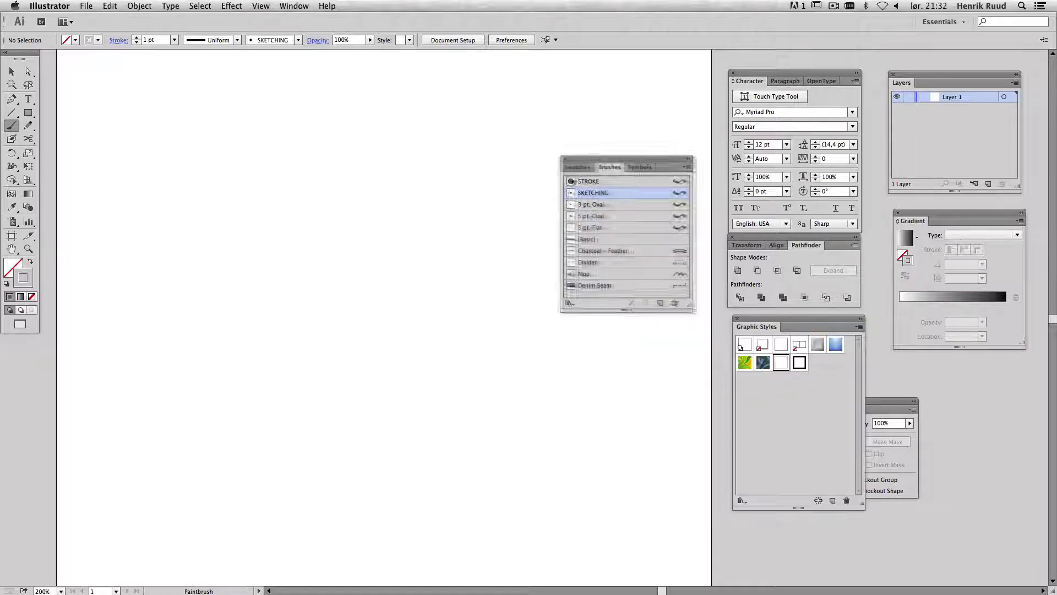
- Dock Brushes under Graphic Styles and put away the Character, Transform and Pathfinder panels
left_click_drag(601, 168, 775, 487)
left_click_drag(756, 326, 609, 61)
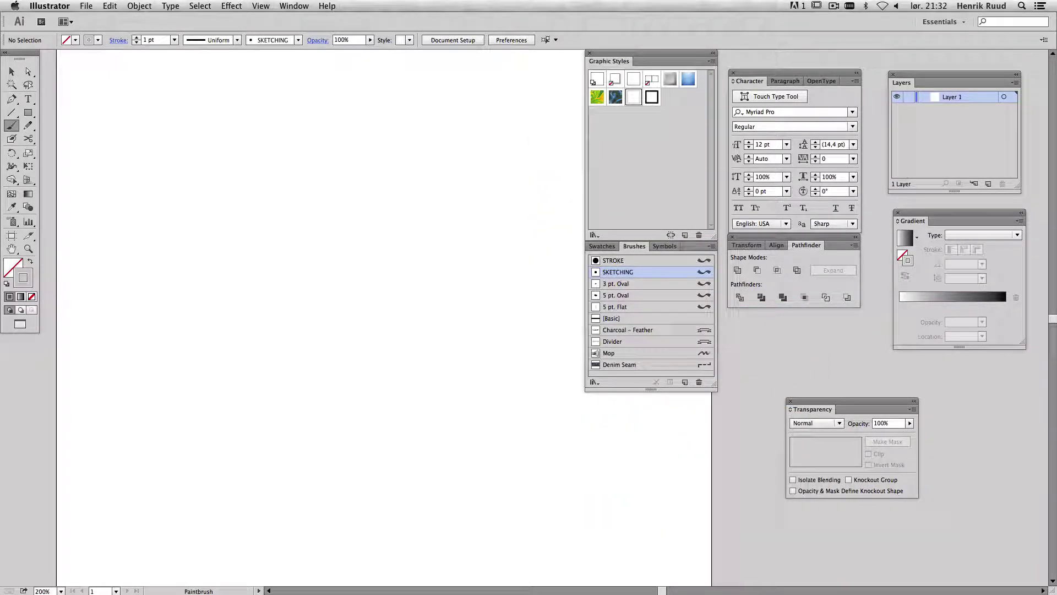
left_click_drag(651, 389, 651, 199)
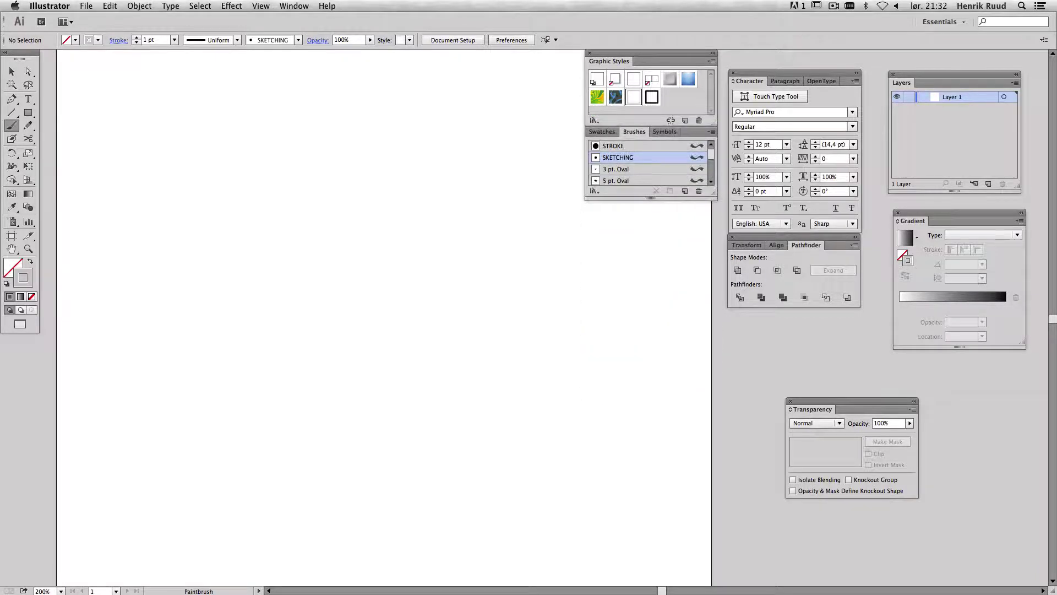
left_click_drag(750, 81, 880, 127)
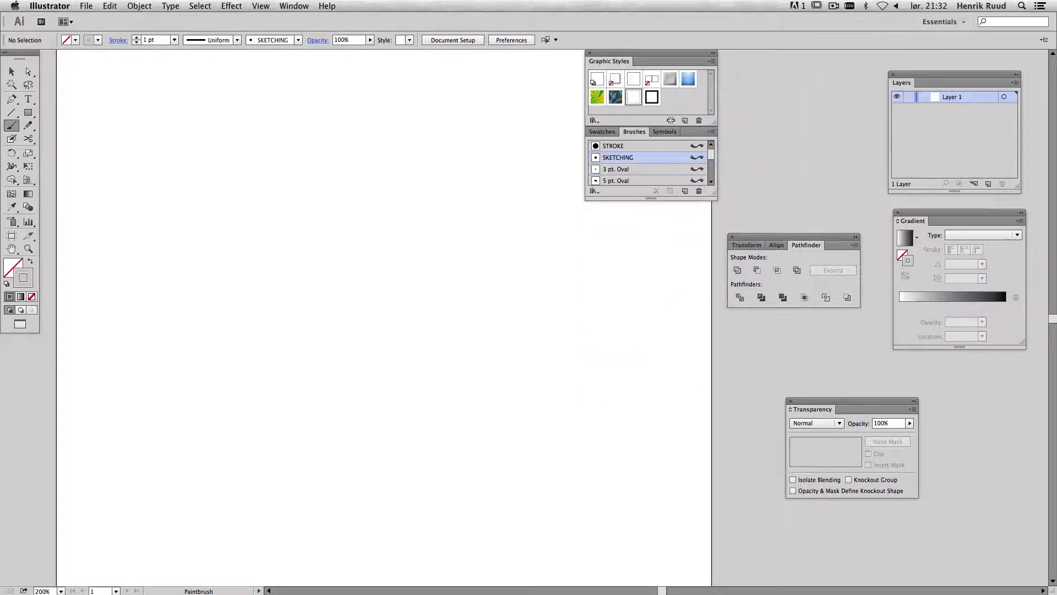
left_click_drag(901, 82, 732, 61)
left_click_drag(805, 245, 914, 220)
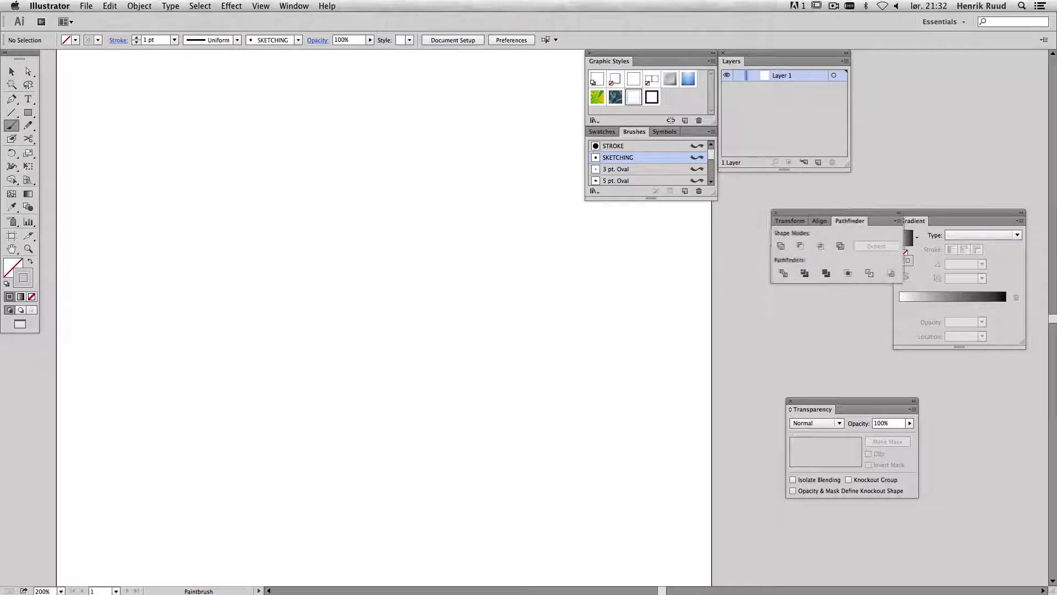
- Group Transparency with Layers under Color and Stroke, and move Graphic Styles/Brushes to the right column
left_click_drag(813, 409, 745, 173)
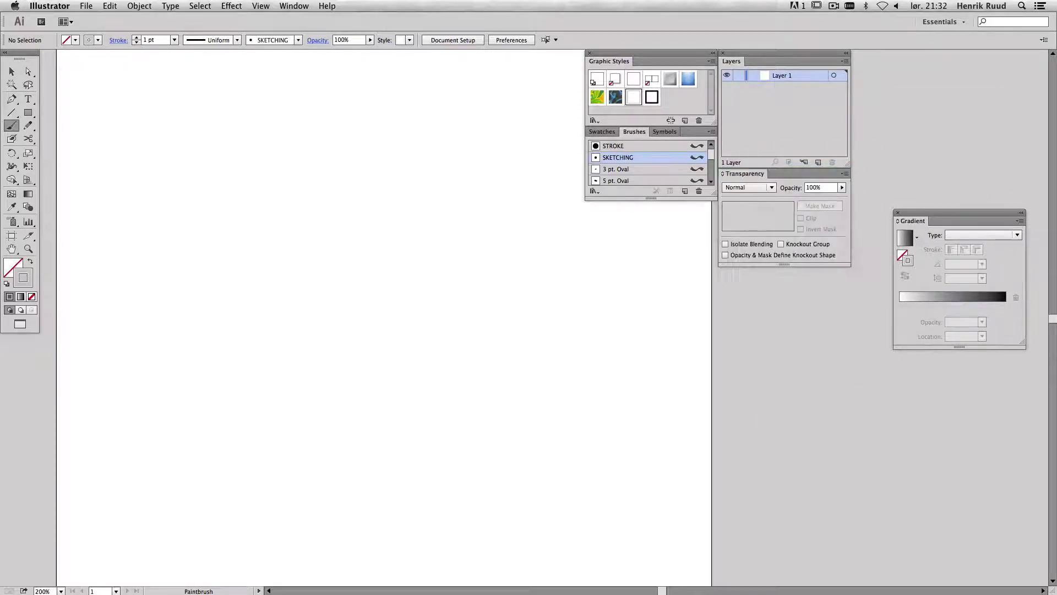
mouse_move(912, 221)
left_mouse_down()
mouse_move(963, 495)
mouse_move(866, 62)
left_mouse_up()
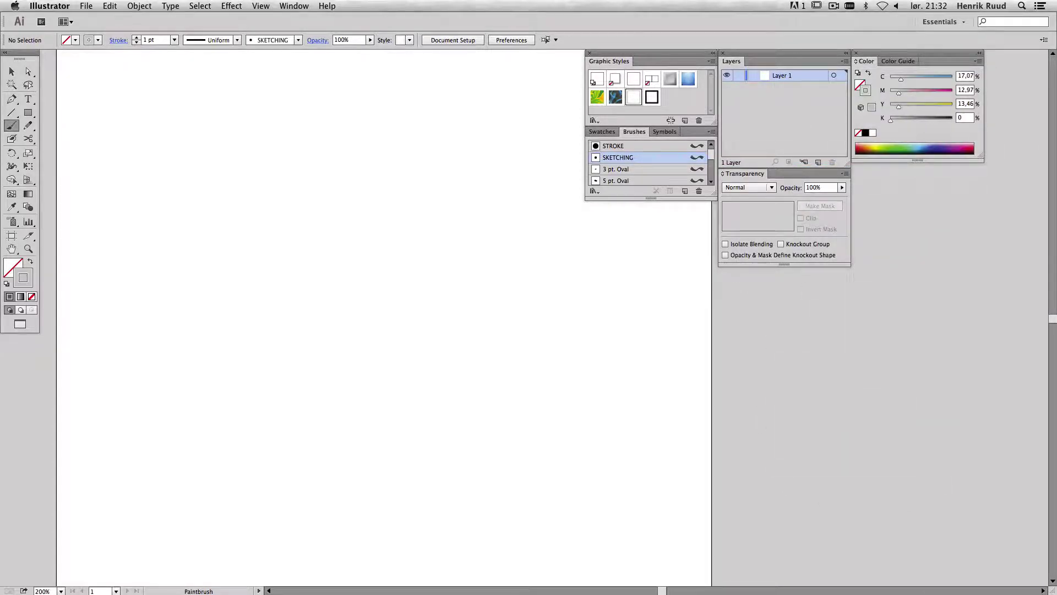
left_click_drag(859, 231, 959, 168)
left_click_drag(908, 53, 970, 54)
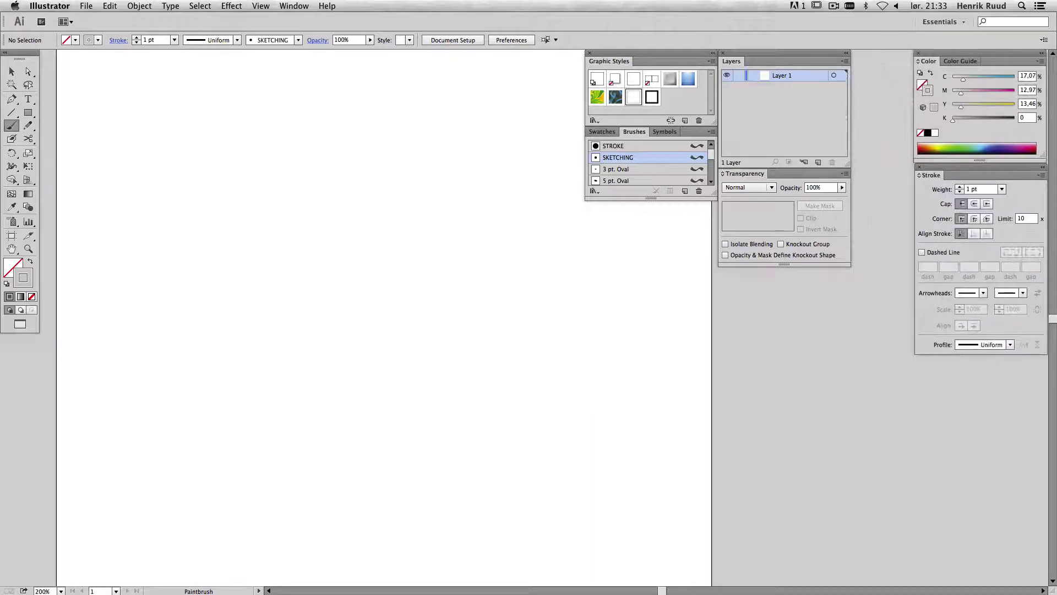
left_click_drag(781, 54, 979, 355)
left_click_drag(650, 53, 845, 54)
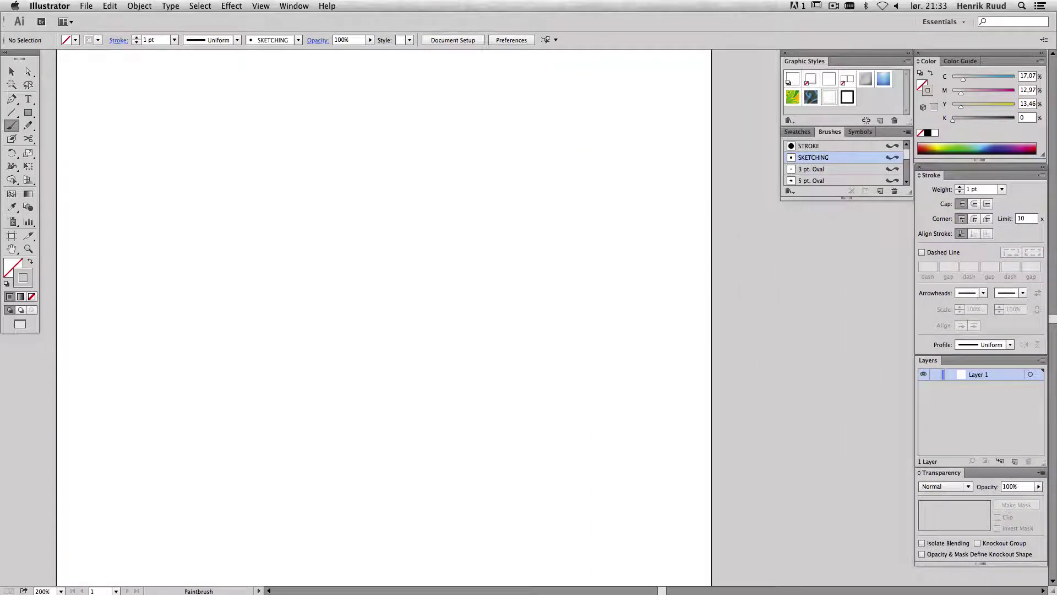
- Rename Layer 1 to 'sketch bg' and add a locked Layer 2 above it
double_click(978, 374)
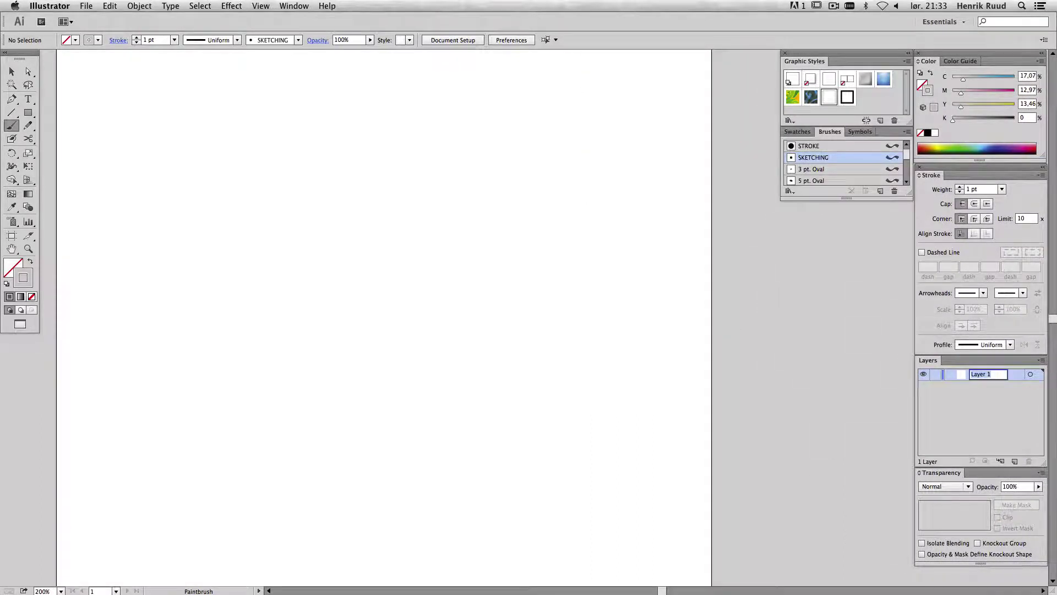
type("sketch bg")
key("Return")
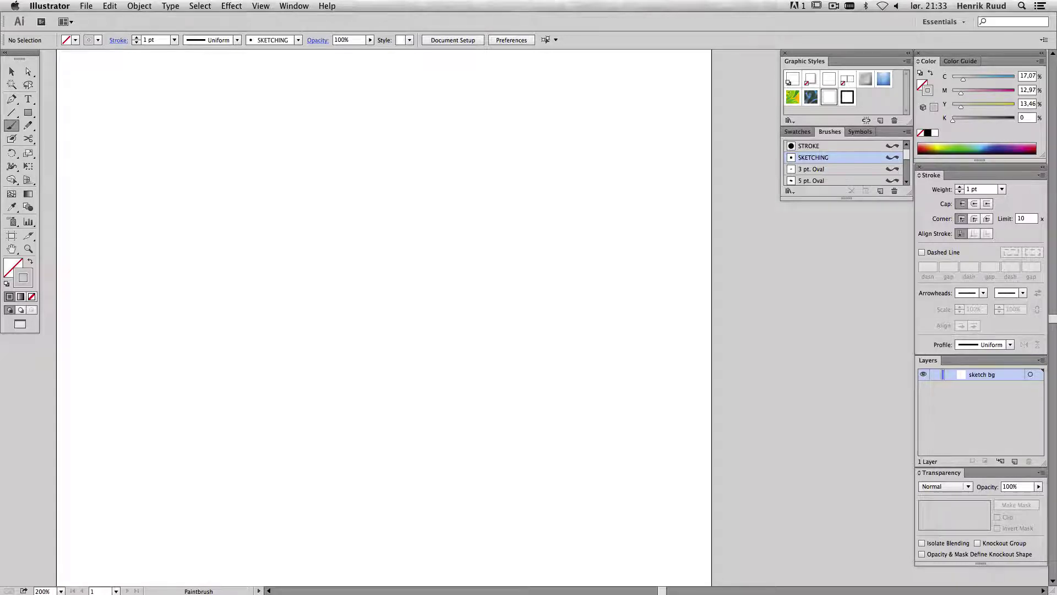
left_click(1015, 460)
key("l")
key("c")
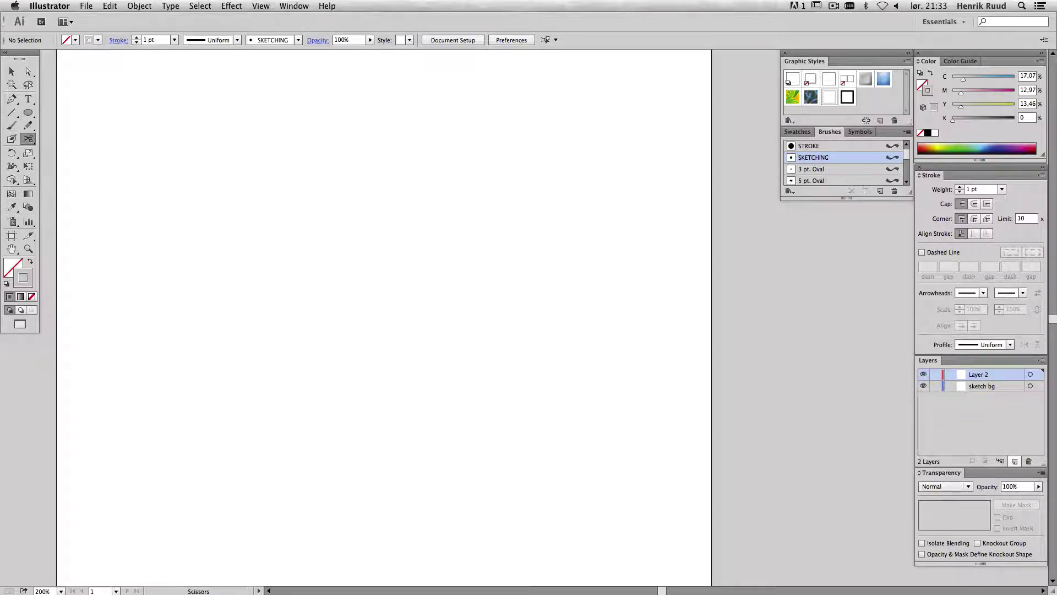
key("g")
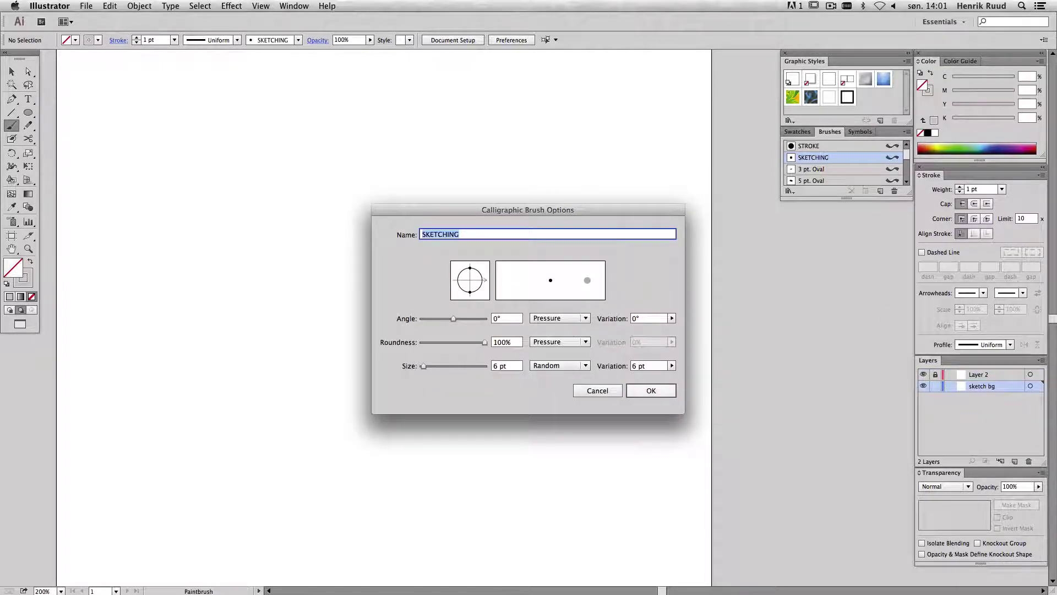
- Make the SKETCHING brush's 6 pt size follow pressure, testing it with strokes
key("Return")
mouse_move(401, 302)
left_mouse_down()
mouse_move(427, 374)
mouse_move(524, 438)
left_mouse_up()
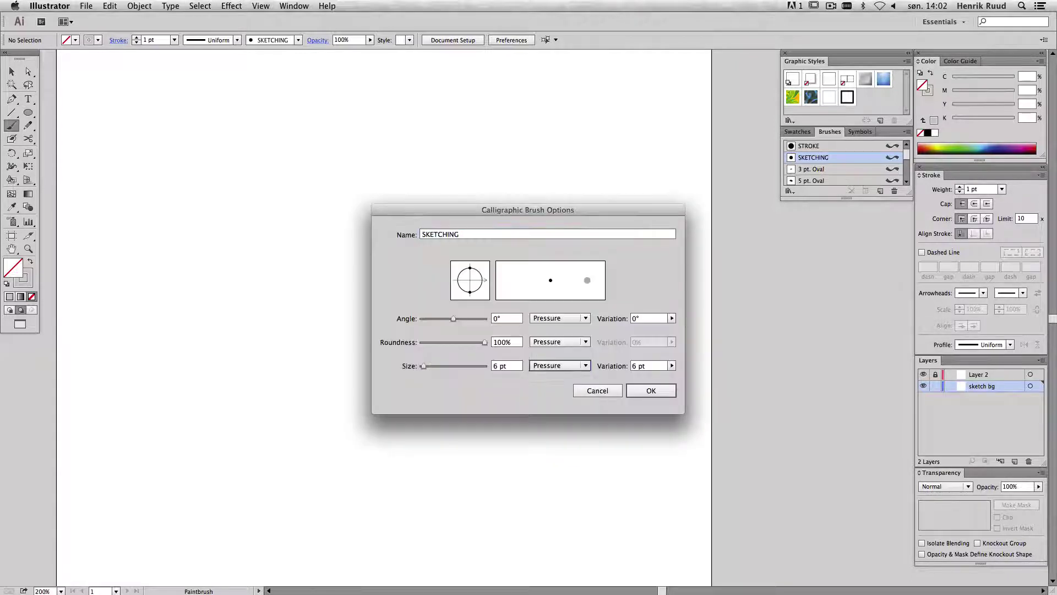
key("Return")
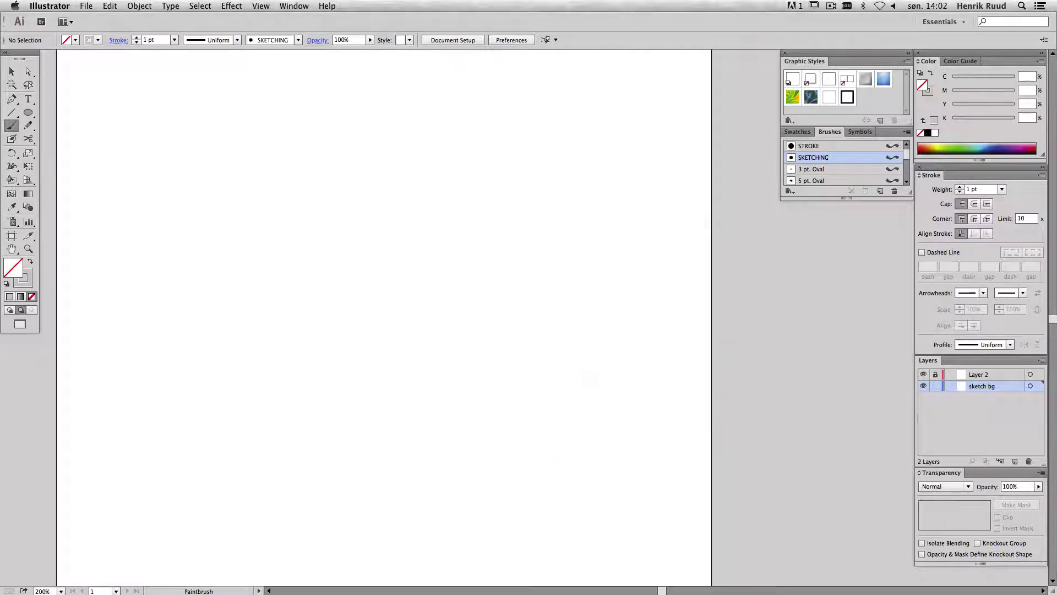
mouse_move(302, 336)
left_mouse_down()
mouse_move(429, 378)
mouse_move(472, 443)
left_mouse_up()
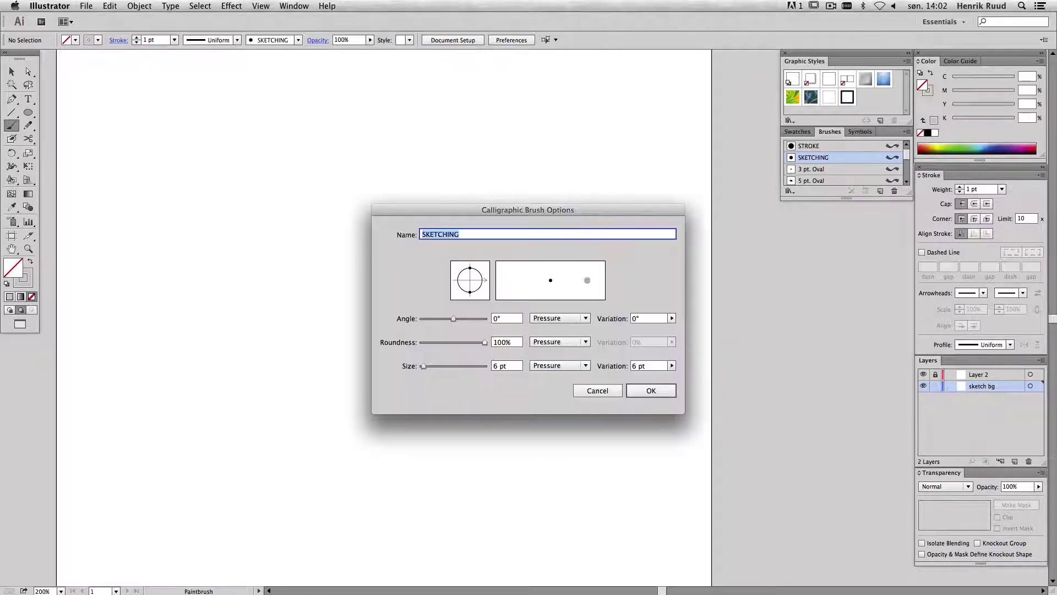
key("Return")
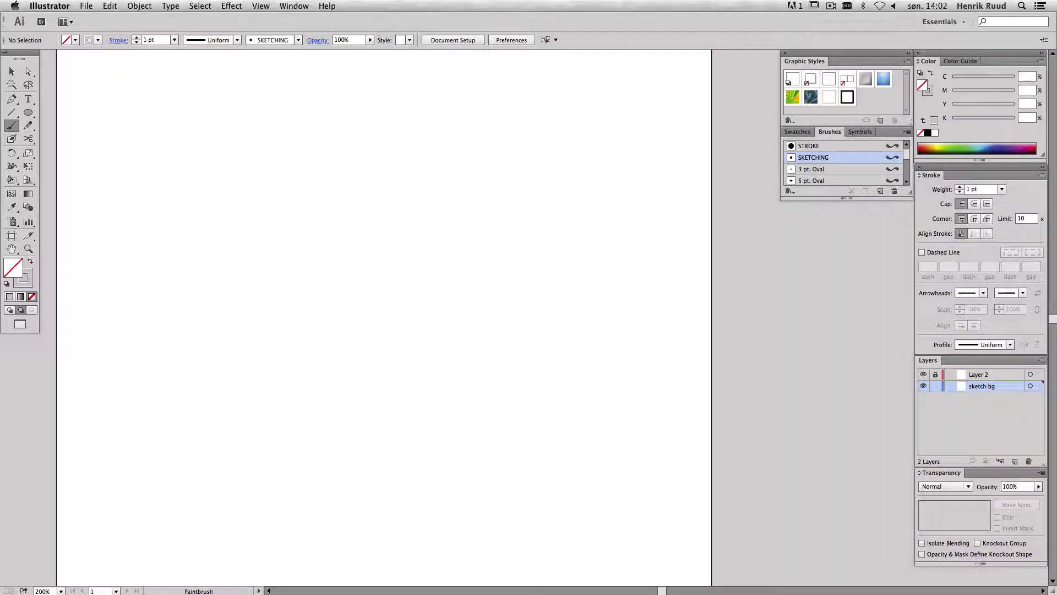
- Sketch the head circle with a diagonal line, eye and jaw line
mouse_move(385, 174)
left_mouse_down()
mouse_move(426, 198)
mouse_move(352, 259)
mouse_move(430, 248)
left_mouse_up()
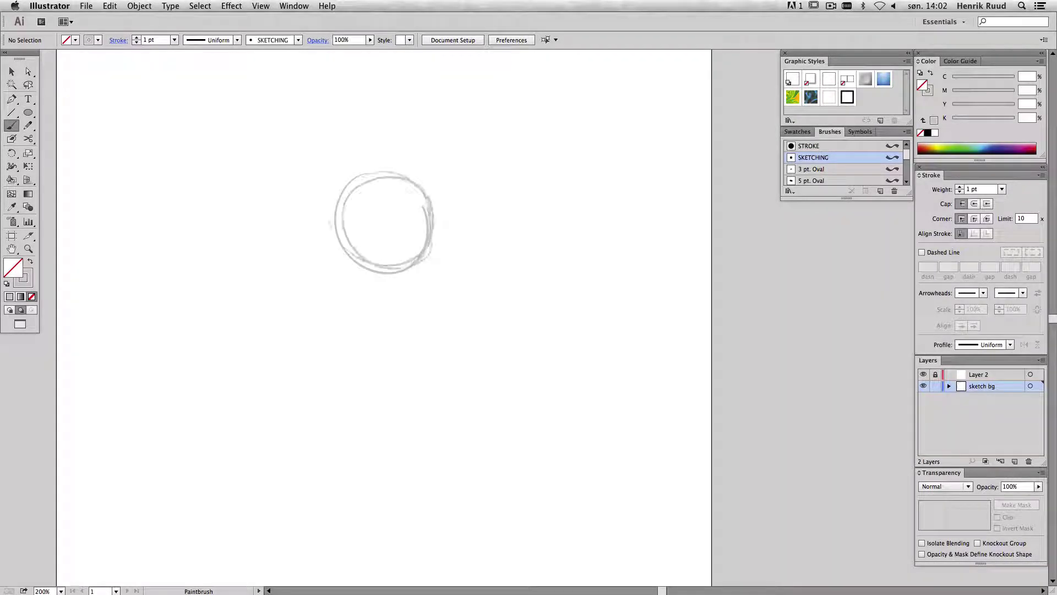
mouse_move(425, 204)
left_mouse_down()
mouse_move(367, 257)
mouse_move(325, 330)
mouse_move(405, 275)
left_mouse_up()
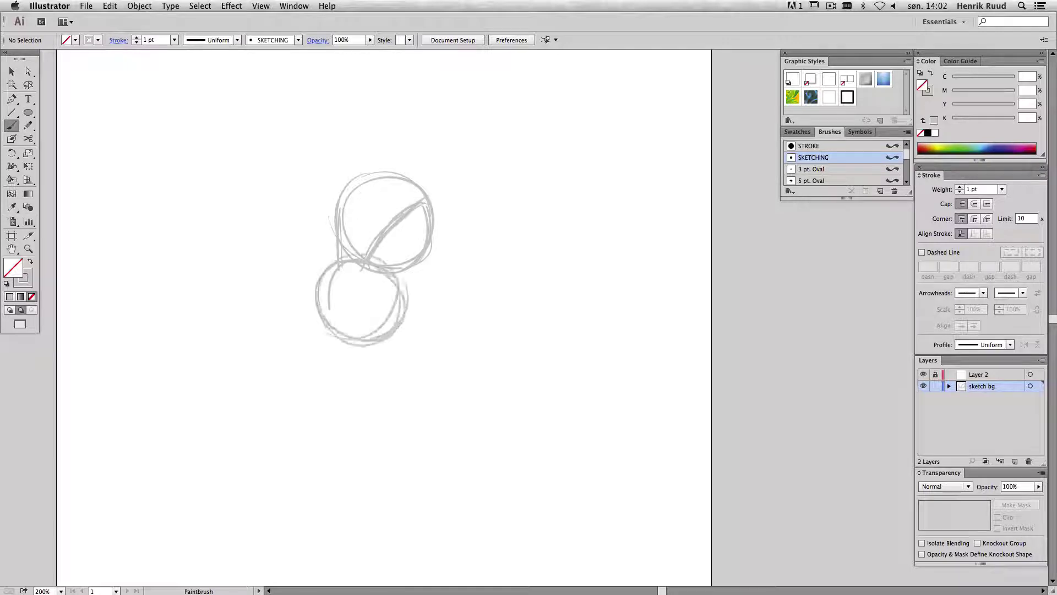
mouse_move(462, 219)
left_mouse_down()
mouse_move(440, 264)
mouse_move(397, 278)
left_mouse_up()
left_click_drag(367, 189, 387, 191)
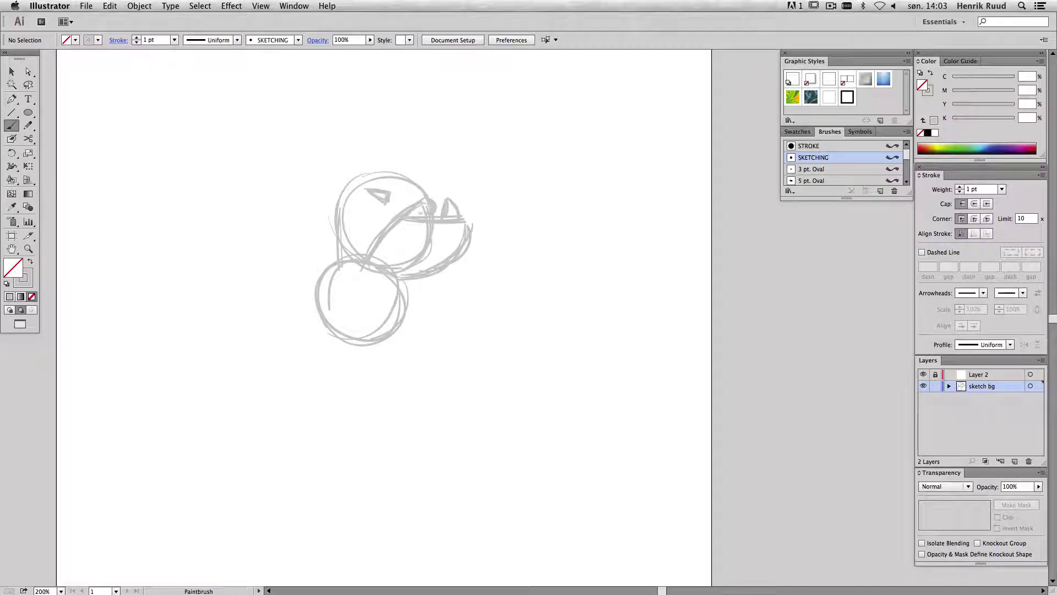
- Rough in the back curve, torso, belt line, legs and front foot
left_click_drag(459, 318, 457, 404)
mouse_move(324, 320)
left_mouse_down()
mouse_move(350, 367)
mouse_move(389, 329)
left_mouse_up()
left_click_drag(388, 321, 368, 370)
left_click_drag(305, 395, 390, 396)
left_click_drag(309, 397, 320, 452)
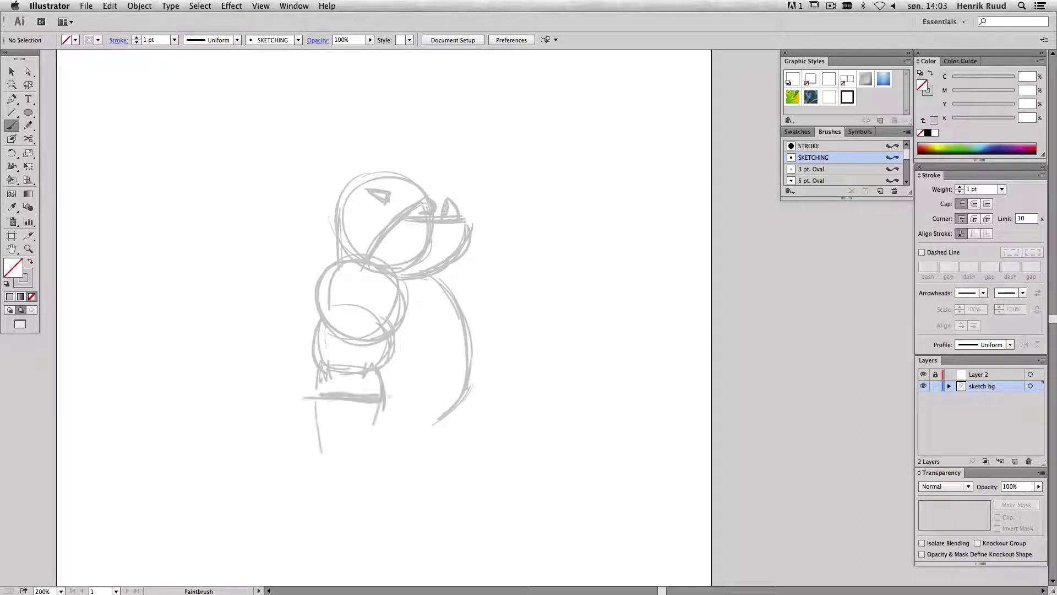
mouse_move(389, 395)
left_mouse_down()
mouse_move(372, 451)
mouse_move(395, 488)
left_mouse_up()
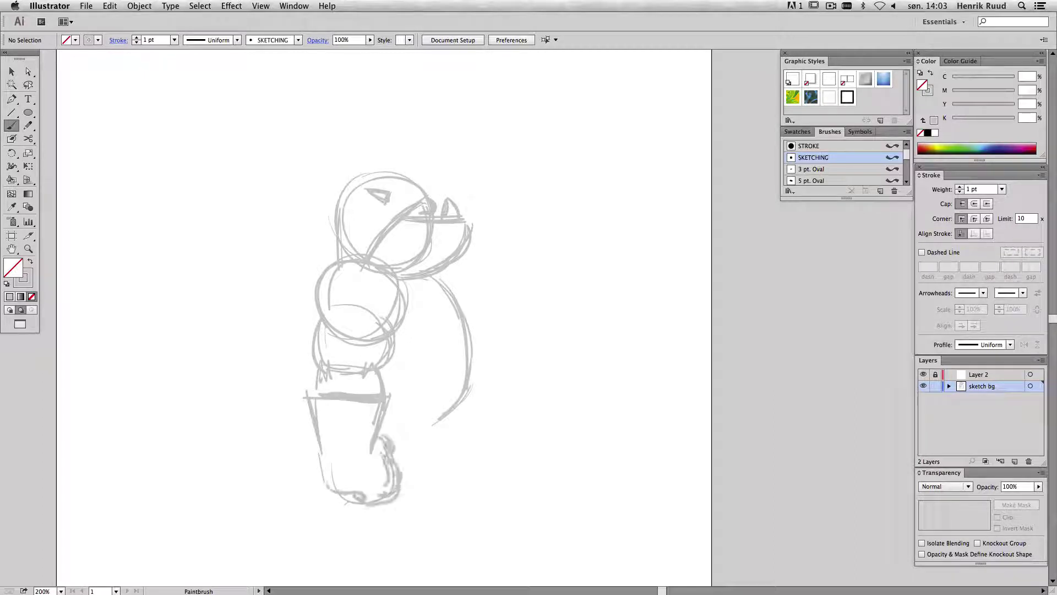
left_click_drag(316, 441, 387, 492)
- Sketch the arm reaching right, ending in a rounded fist
left_click_drag(441, 265, 474, 316)
left_click_drag(460, 275, 489, 352)
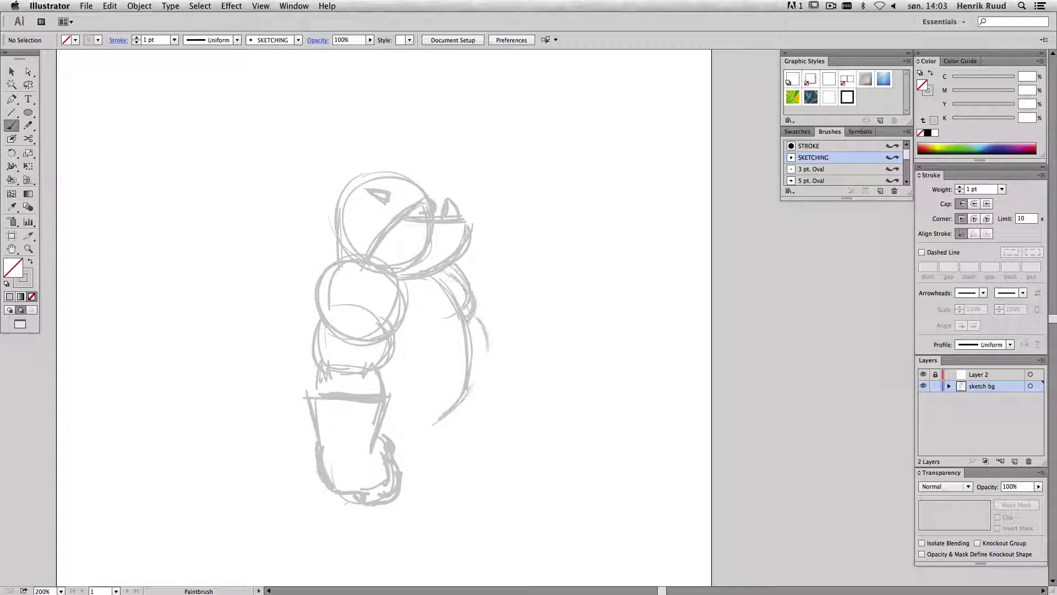
mouse_move(468, 315)
left_mouse_down()
mouse_move(472, 384)
mouse_move(520, 391)
left_mouse_up()
mouse_move(498, 361)
left_mouse_down()
mouse_move(499, 402)
mouse_move(537, 362)
left_mouse_up()
left_click_drag(486, 377, 486, 406)
left_click_drag(531, 363, 556, 336)
left_click_drag(526, 407, 586, 394)
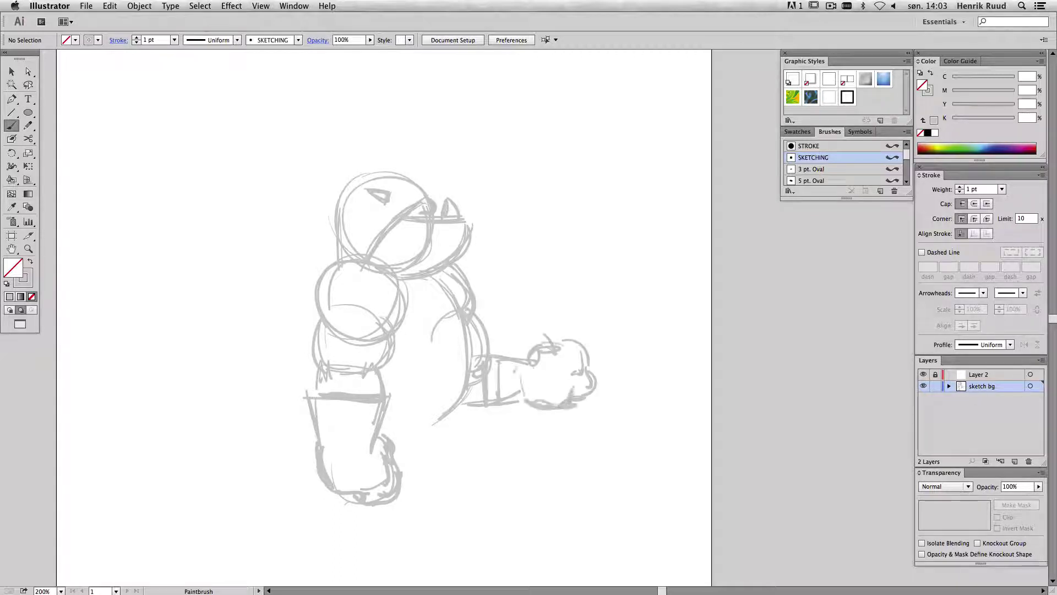
left_click_drag(529, 350, 525, 402)
left_click_drag(547, 410, 598, 396)
mouse_move(589, 348)
left_mouse_down()
mouse_move(595, 397)
mouse_move(573, 403)
left_mouse_up()
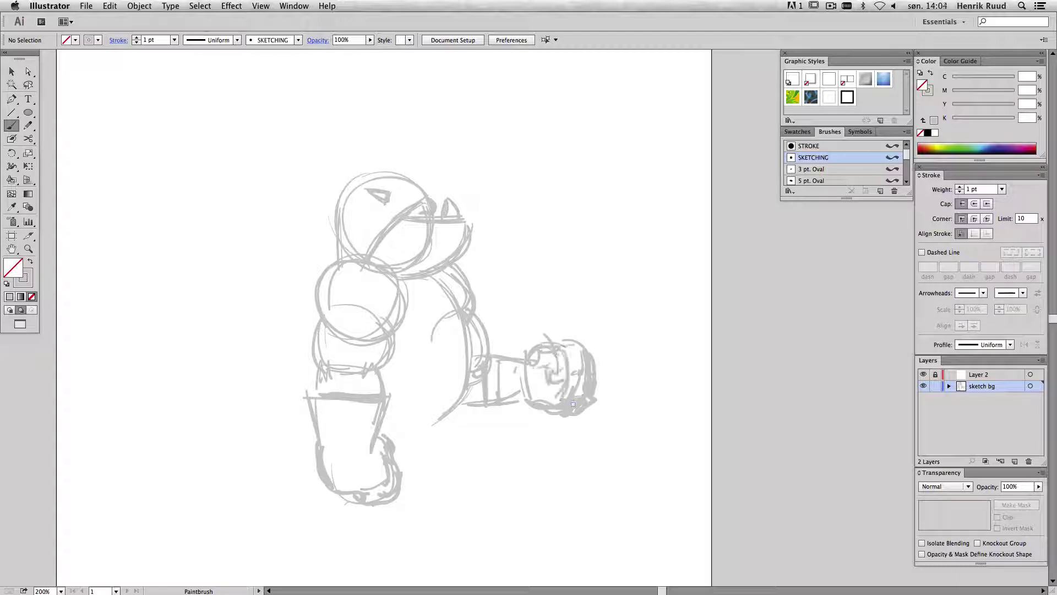
- Sketch the shoulder circles, shading marks and hatching under the elbow
left_click_drag(492, 412, 543, 408)
mouse_move(435, 298)
left_mouse_down()
mouse_move(418, 344)
mouse_move(440, 358)
mouse_move(391, 394)
left_mouse_up()
left_click_drag(427, 366, 396, 410)
left_click_drag(425, 280, 403, 308)
mouse_move(469, 333)
left_mouse_down()
mouse_move(453, 358)
mouse_move(460, 377)
left_mouse_up()
left_click_drag(472, 392, 391, 412)
left_click_drag(465, 413, 388, 423)
left_click_drag(451, 347, 429, 357)
- Sketch the hip curve, rear leg line and a long two-edged tail sweeping down-left
mouse_move(390, 416)
left_mouse_down()
mouse_move(463, 438)
mouse_move(467, 489)
left_mouse_up()
left_click_drag(462, 409, 470, 509)
left_click_drag(366, 179, 308, 298)
mouse_move(312, 248)
left_mouse_down()
mouse_move(283, 392)
mouse_move(164, 501)
left_mouse_up()
left_click_drag(302, 417, 178, 489)
left_click_drag(173, 496, 174, 514)
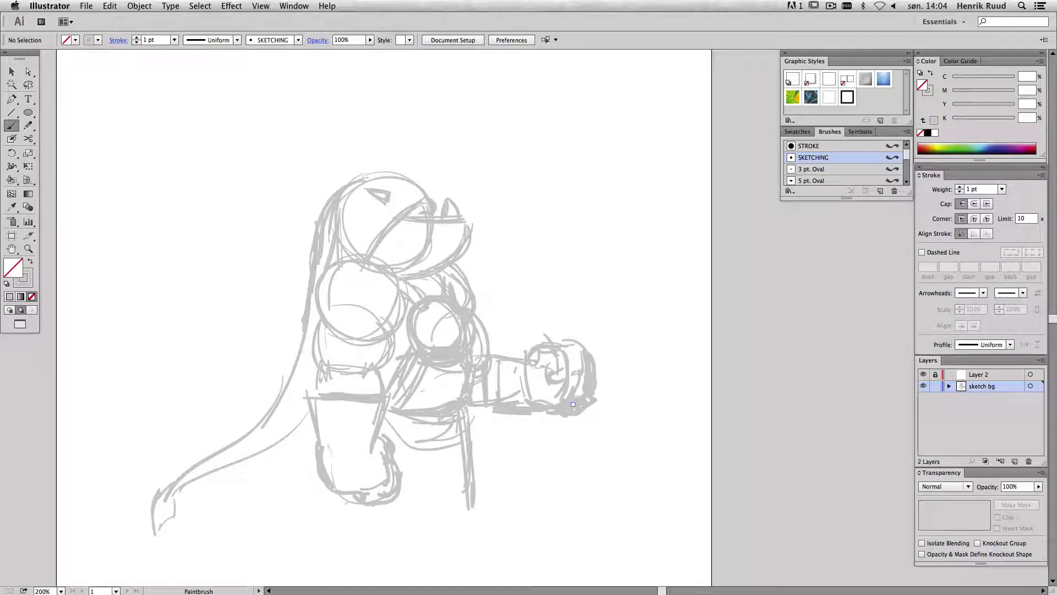
- Draw the axe handle above the fist and extend it below
mouse_move(524, 164)
left_mouse_down()
mouse_move(546, 307)
mouse_move(536, 241)
left_mouse_up()
left_click_drag(560, 286, 563, 340)
left_click_drag(544, 228, 563, 328)
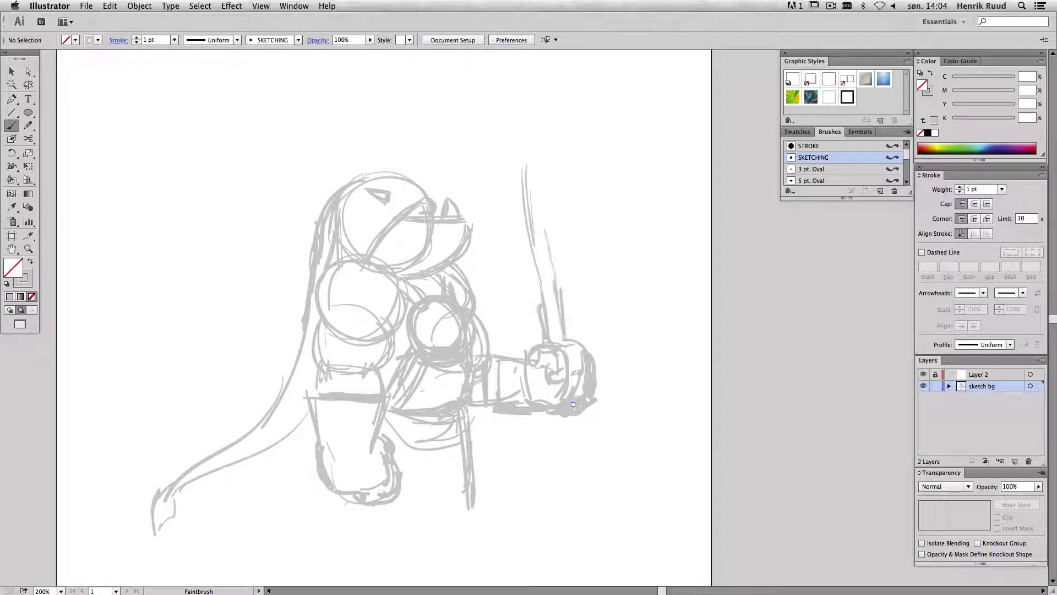
left_click_drag(553, 168, 562, 296)
mouse_move(545, 413)
left_mouse_down()
mouse_move(563, 562)
mouse_move(574, 479)
mouse_move(583, 570)
left_mouse_up()
- Draw the closed axe head outline with the blade's inner edge and texture
mouse_move(474, 131)
left_mouse_down()
mouse_move(643, 86)
mouse_move(617, 104)
mouse_move(634, 260)
left_mouse_up()
mouse_move(542, 167)
left_mouse_down()
mouse_move(632, 247)
mouse_move(498, 177)
left_mouse_up()
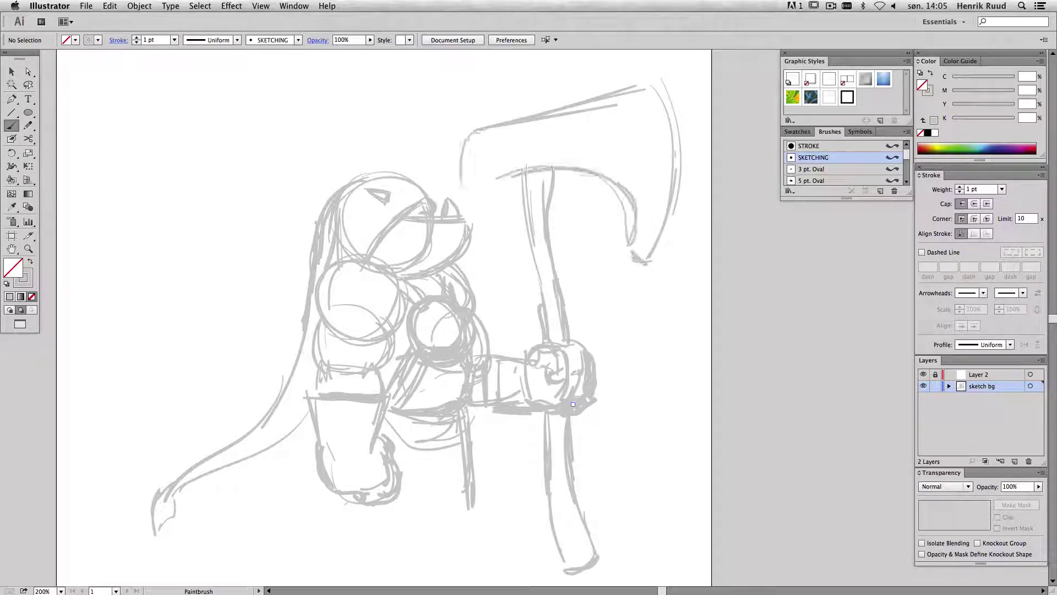
left_click_drag(474, 131, 482, 165)
left_click_drag(480, 172, 501, 177)
mouse_move(605, 99)
left_mouse_down()
mouse_move(610, 182)
mouse_move(613, 122)
left_mouse_up()
left_click_drag(658, 137, 669, 138)
left_click_drag(644, 160, 669, 168)
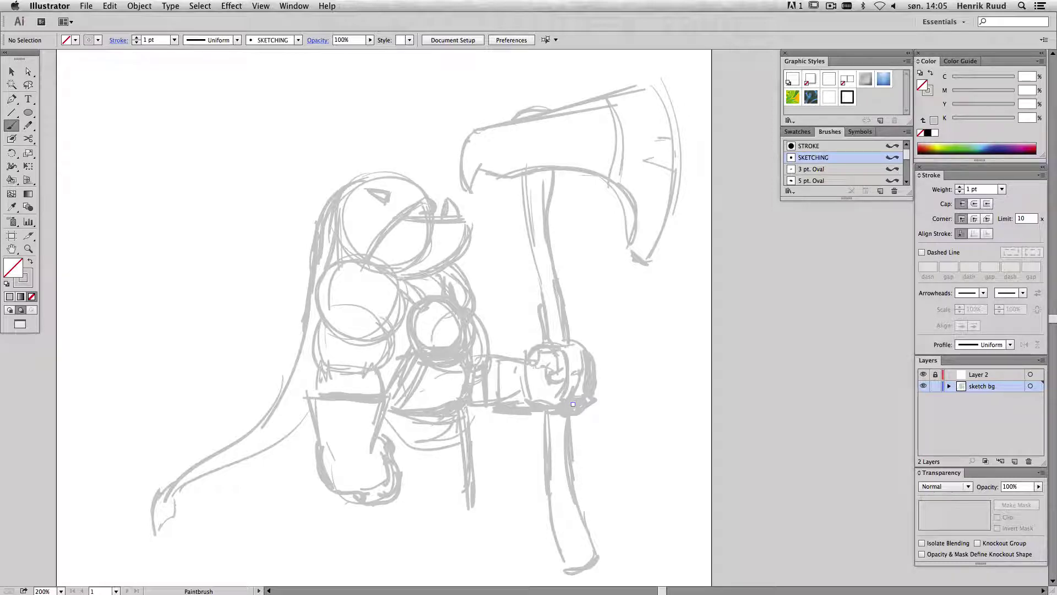
- Lock the sketch bg layer, make it a template and dim its images to 30%
left_click(935, 385)
double_click(1002, 386)
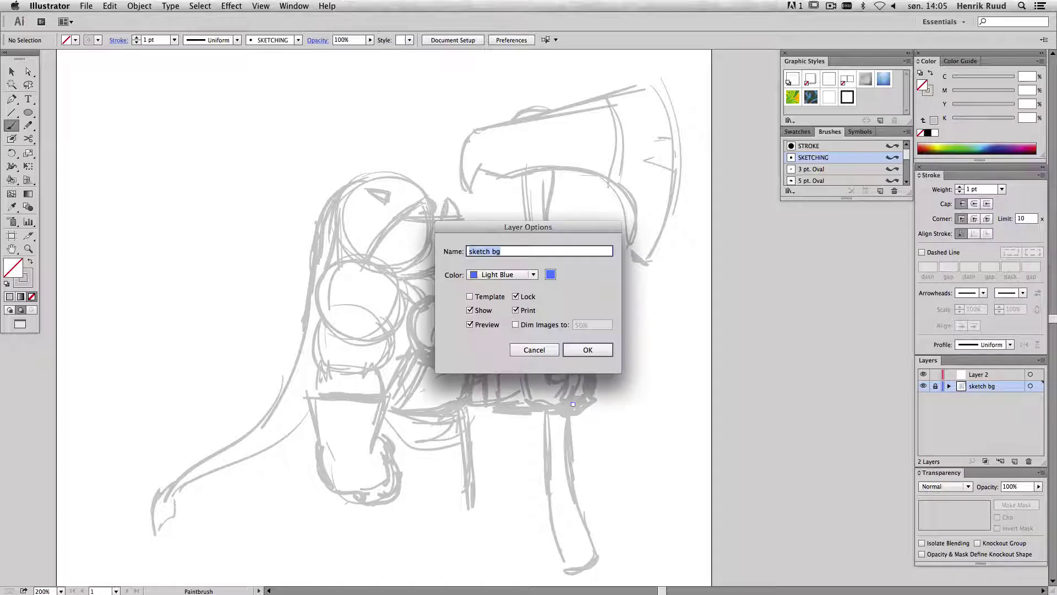
left_click(469, 297)
key("Return")
double_click(1002, 386)
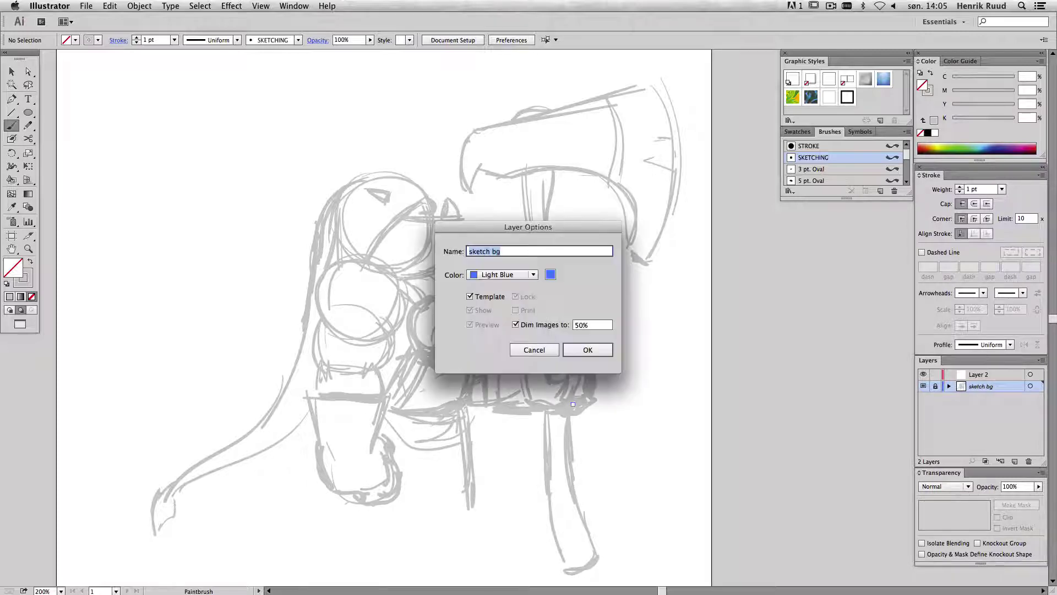
type("30")
key("Return")
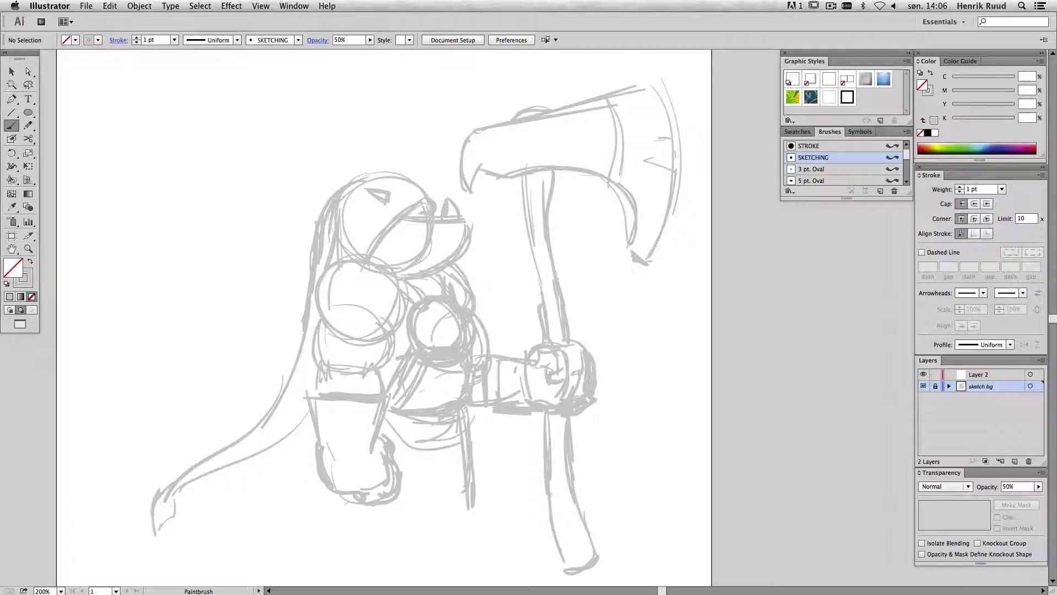
- Set the sketch bg artwork to 50% opacity, deselect it, and reselect the SKETCHING brush
left_click(1030, 386)
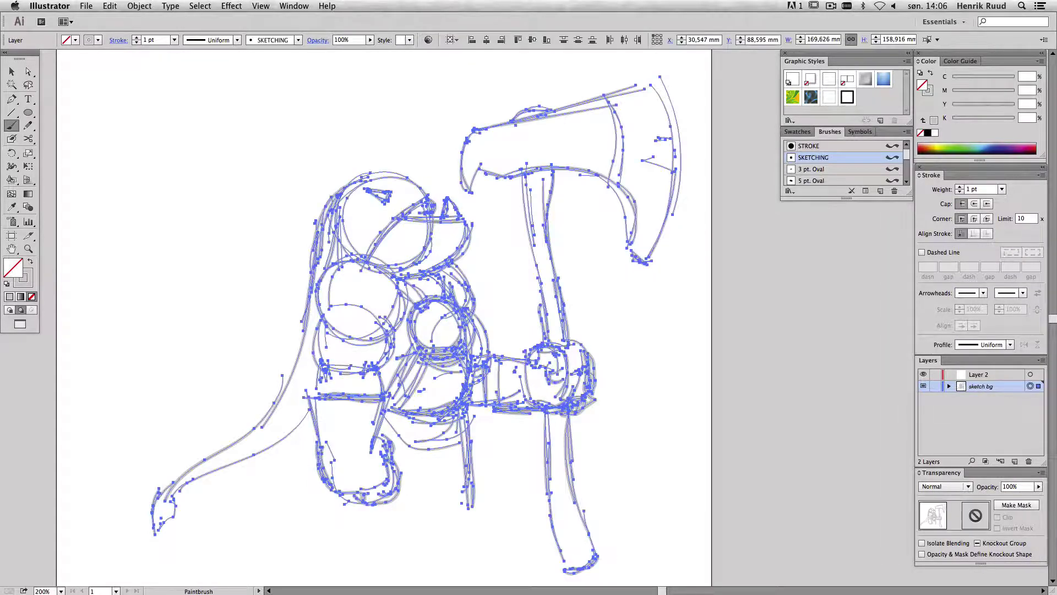
type("50")
key("Return")
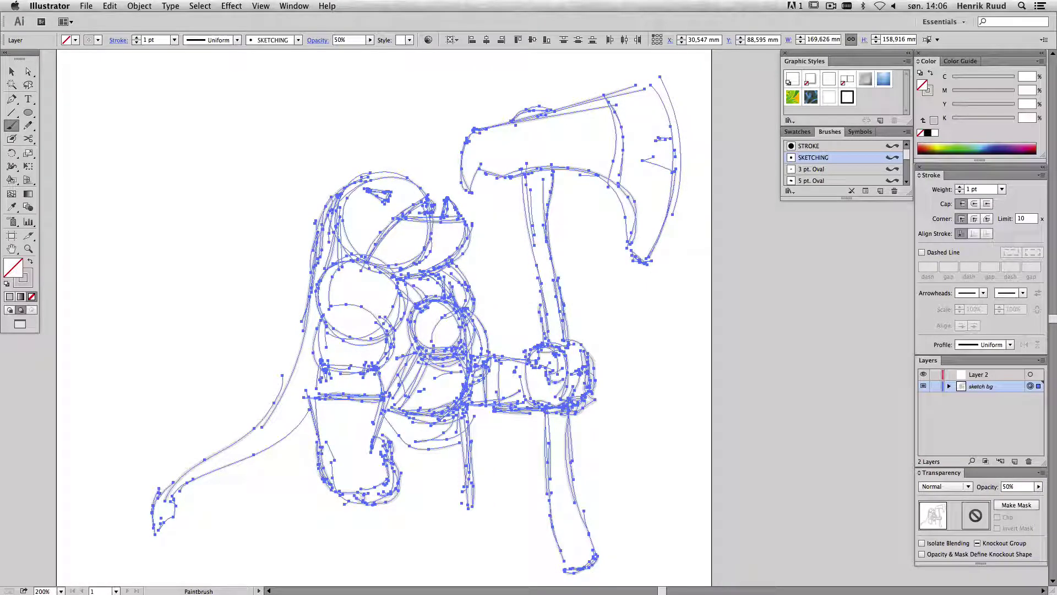
key("super+shift+a")
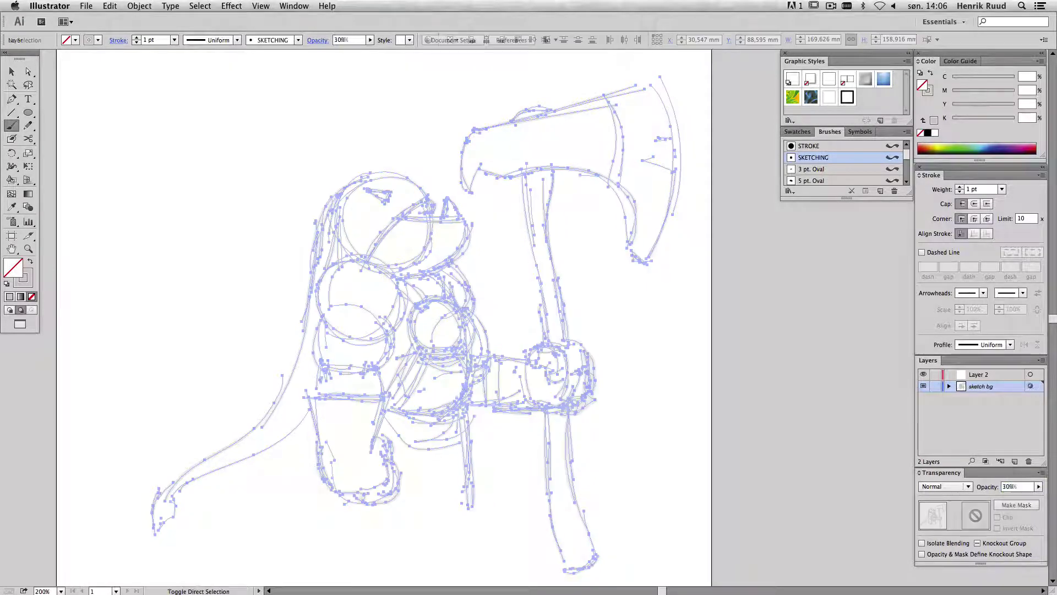
left_click(820, 146)
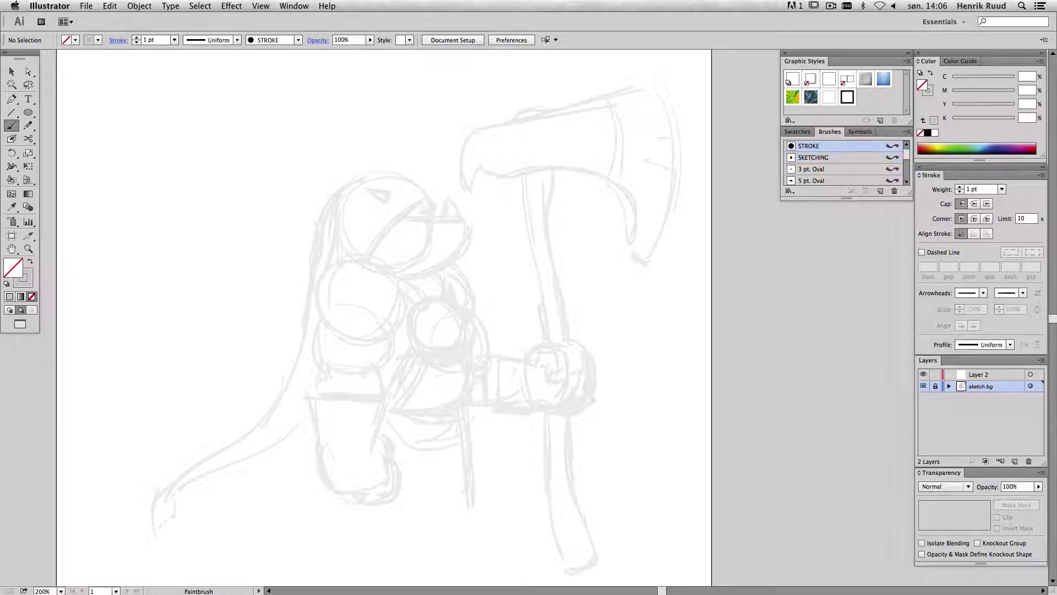
left_click(821, 158)
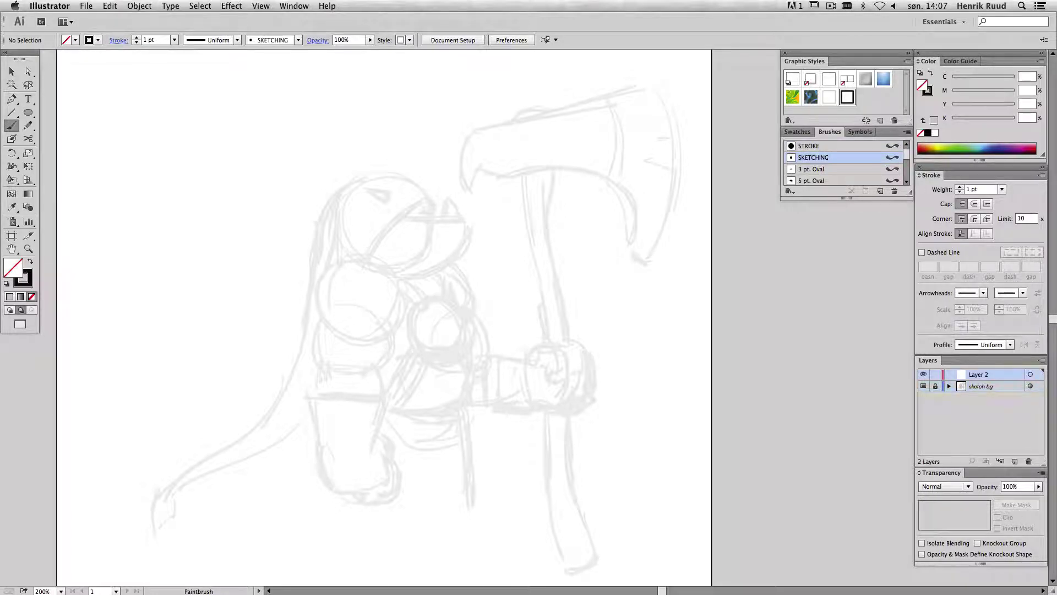
- Test the STROKE brush and reduce its size to 8 pt
left_click_drag(216, 298, 428, 396)
left_click(815, 146)
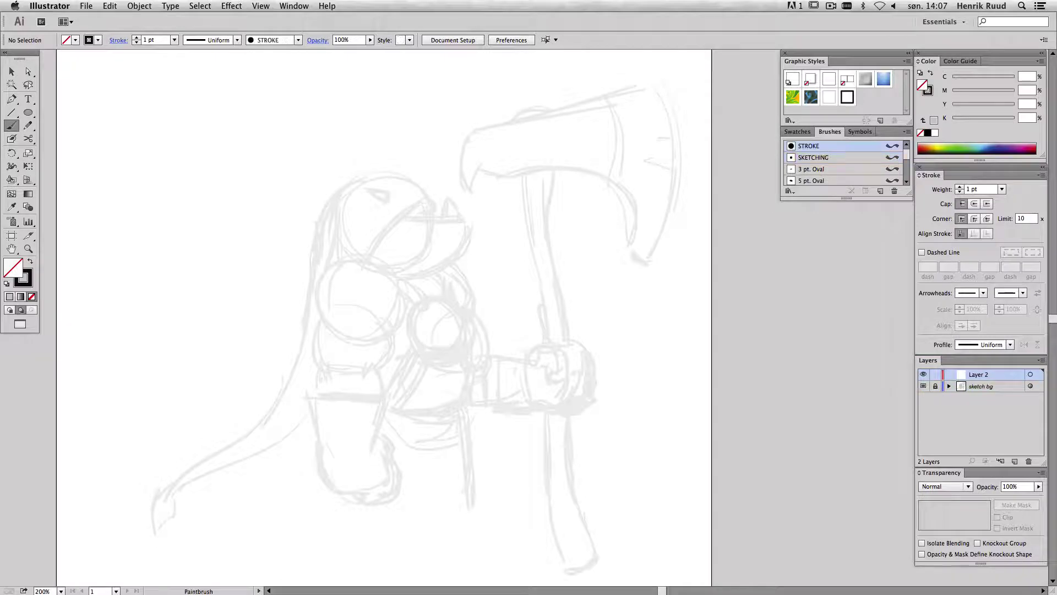
mouse_move(211, 297)
left_mouse_down()
mouse_move(307, 331)
mouse_move(353, 430)
left_mouse_up()
double_click(809, 146)
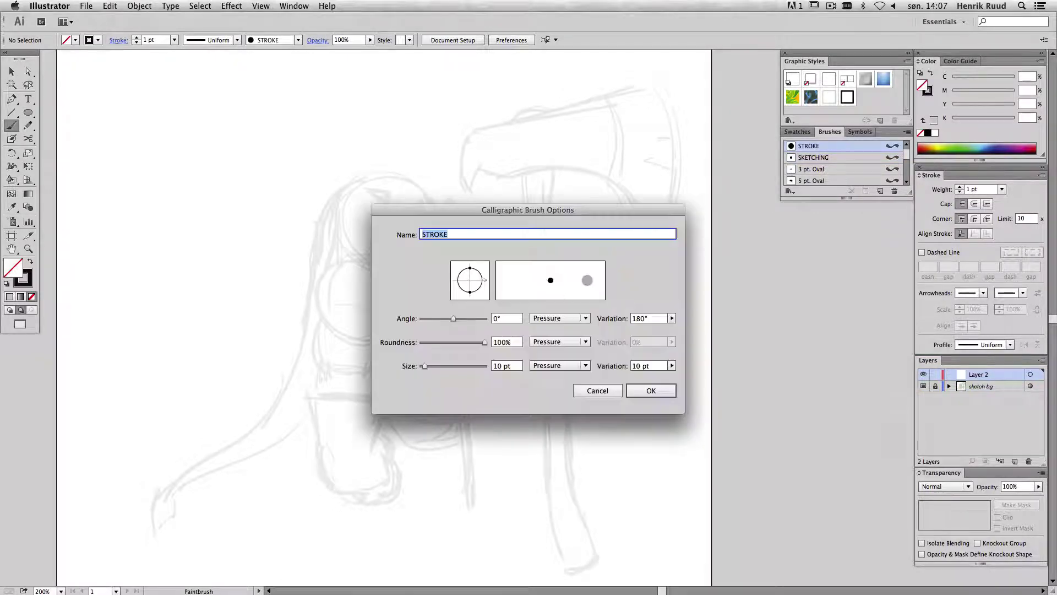
type("8")
key("Return")
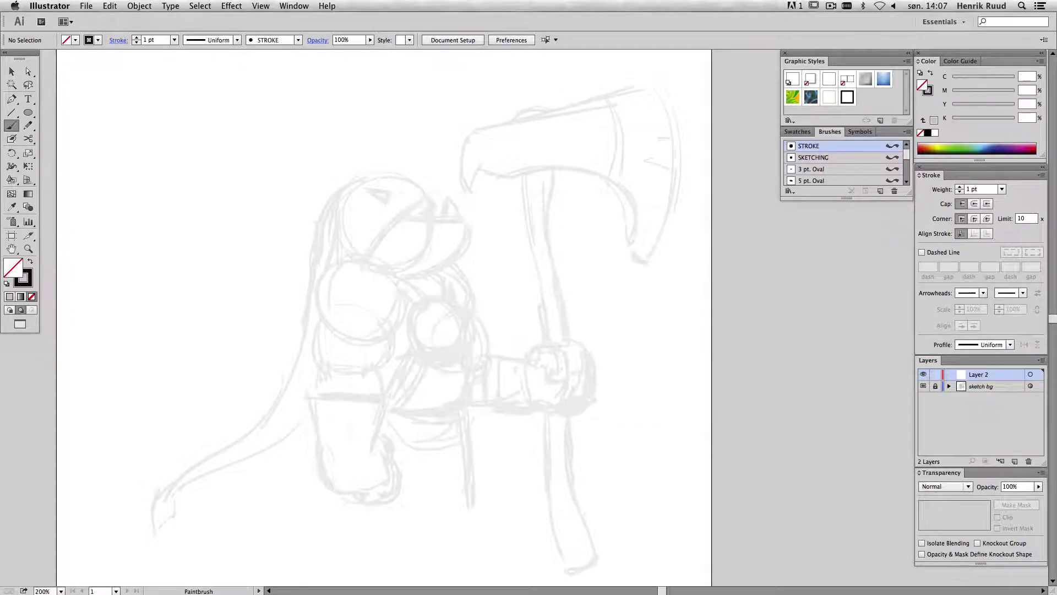
- Try the thinner brush, undo the test stroke, and zoom to 300%
left_click_drag(177, 243, 484, 503)
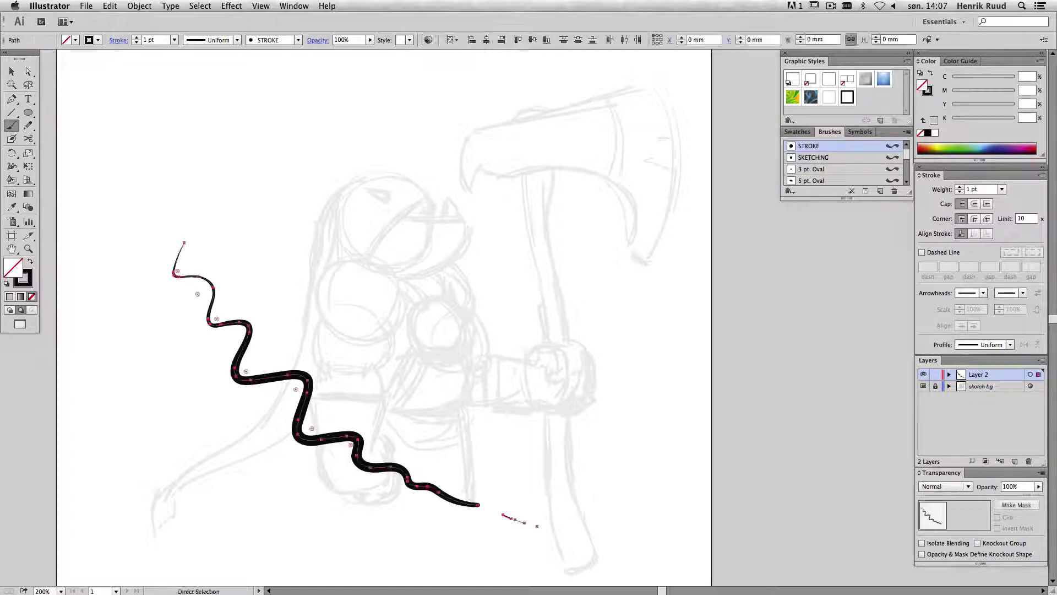
key("ctrl+z")
key("ctrl+plus")
- Ink the top of the head, the long back curve, the shoulder arc and the arm strokes
scroll(496, 331, "right", 3)
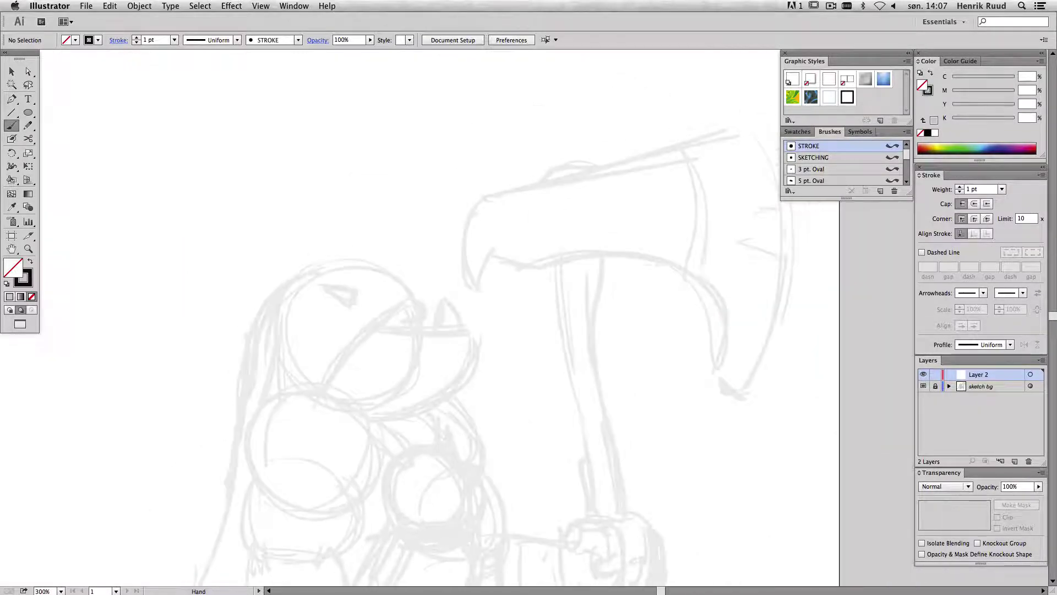
mouse_move(371, 266)
left_mouse_down()
mouse_move(415, 298)
mouse_move(213, 559)
left_mouse_up()
mouse_move(415, 298)
left_mouse_down()
mouse_move(324, 387)
mouse_move(247, 437)
mouse_move(252, 484)
left_mouse_up()
mouse_move(325, 388)
left_mouse_down()
mouse_move(384, 468)
mouse_move(325, 529)
left_mouse_up()
scroll(385, 330, "down", 5)
key("ctrl+z")
mouse_move(290, 202)
left_mouse_down()
mouse_move(331, 323)
mouse_move(289, 330)
mouse_move(335, 358)
mouse_move(313, 378)
left_mouse_up()
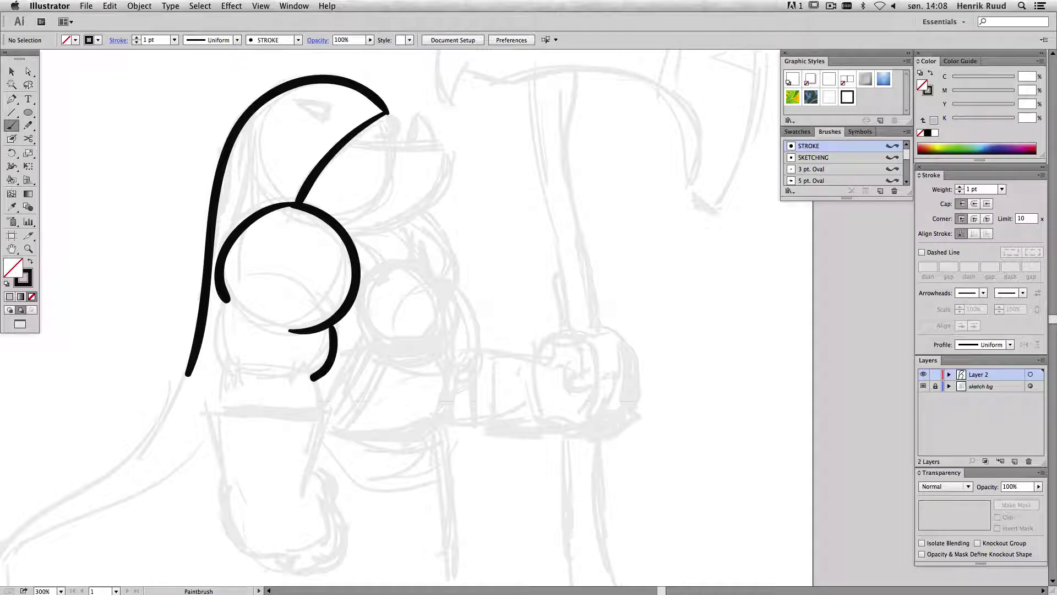
mouse_move(223, 300)
left_mouse_down()
mouse_move(216, 352)
mouse_move(230, 384)
mouse_move(217, 407)
left_mouse_up()
- Ink the leg strokes, boot top line and curled foot
left_click_drag(305, 361, 319, 407)
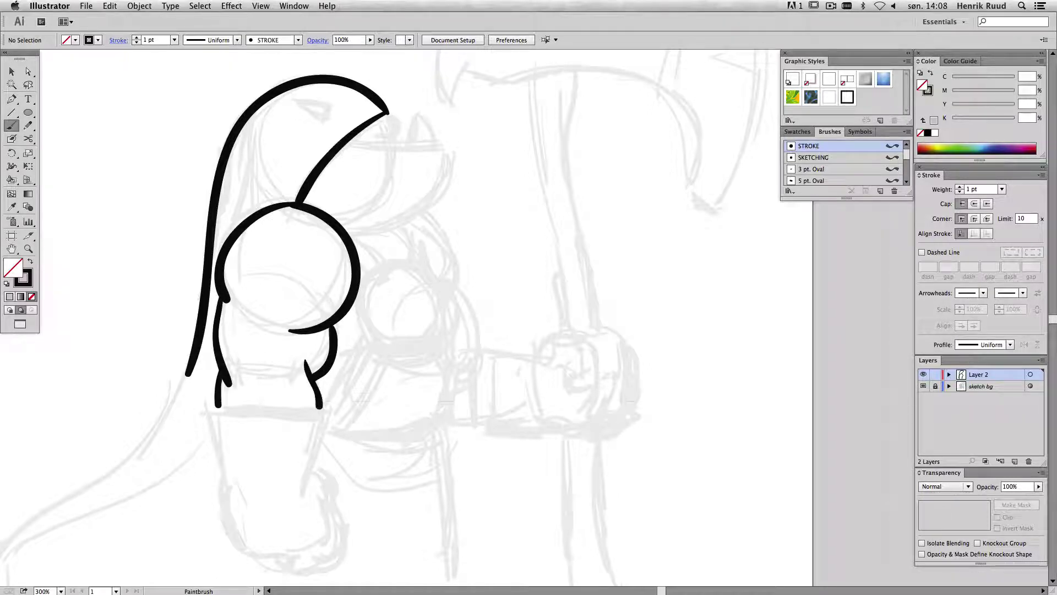
mouse_move(208, 408)
left_mouse_down()
mouse_move(326, 413)
mouse_move(300, 512)
mouse_move(227, 496)
mouse_move(242, 553)
left_mouse_up()
left_click_drag(243, 554, 237, 521)
left_click_drag(275, 358, 239, 250)
left_click_drag(203, 169, 211, 219)
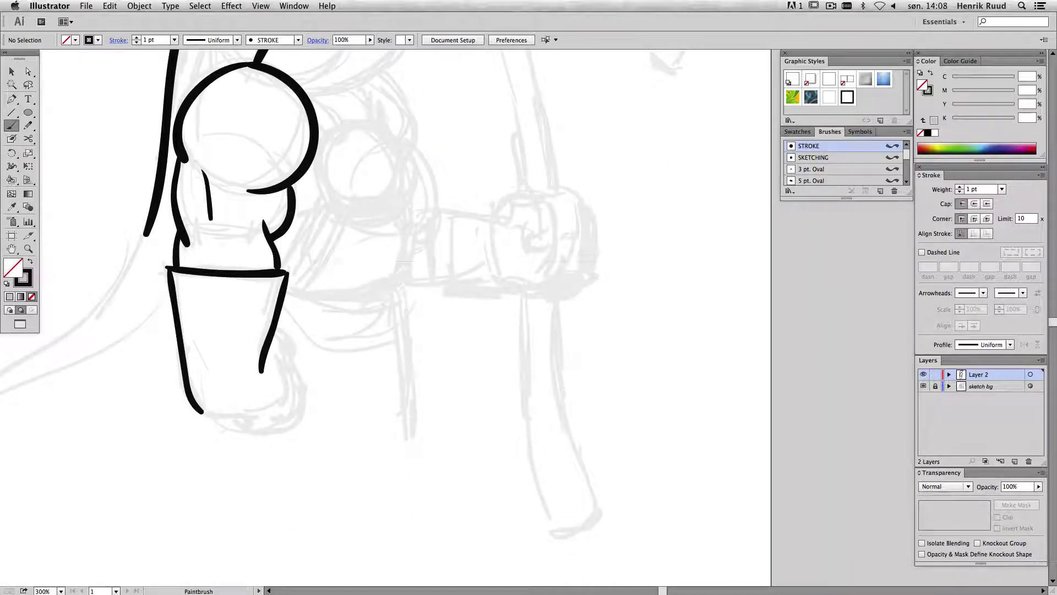
mouse_move(277, 345)
left_mouse_down()
mouse_move(294, 355)
mouse_move(304, 397)
mouse_move(273, 428)
mouse_move(192, 401)
left_mouse_up()
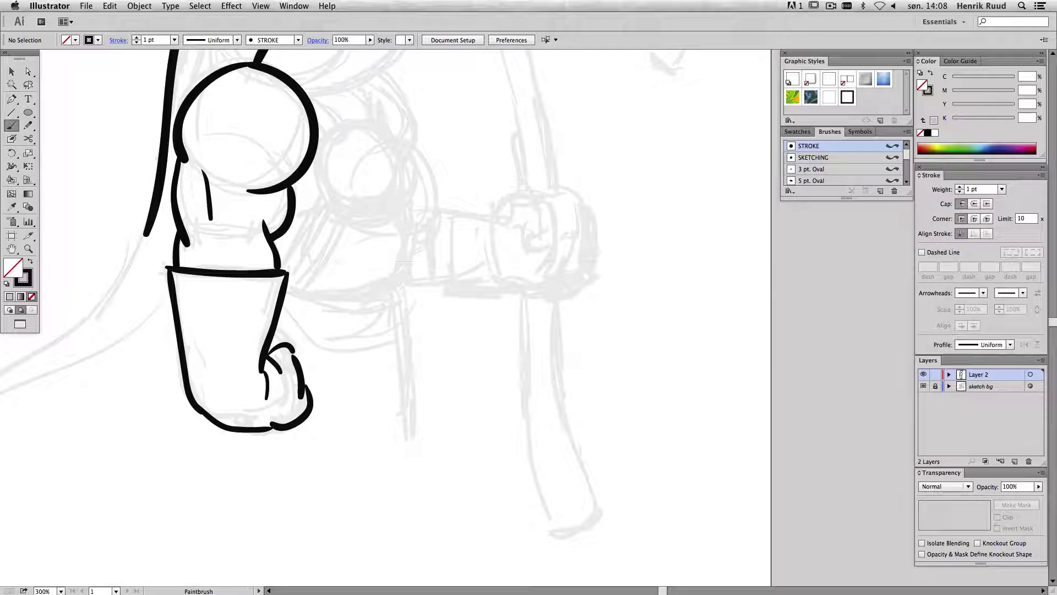
key("super+z")
- Ink the lower jaw with its fang and close the eye outline
left_click_drag(275, 110, 205, 351)
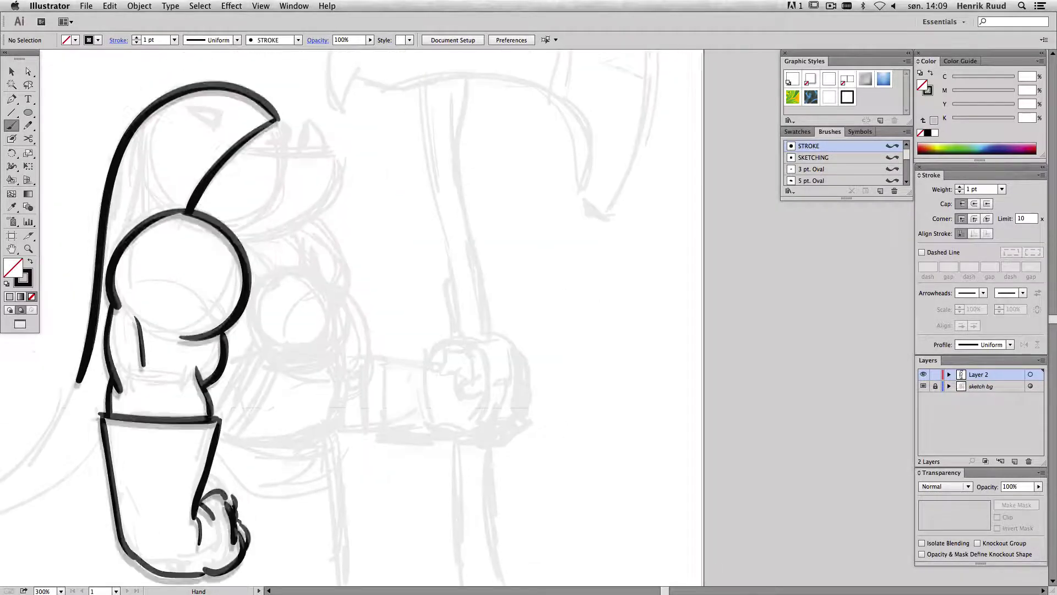
mouse_move(231, 247)
left_mouse_down()
mouse_move(335, 247)
mouse_move(233, 329)
left_mouse_up()
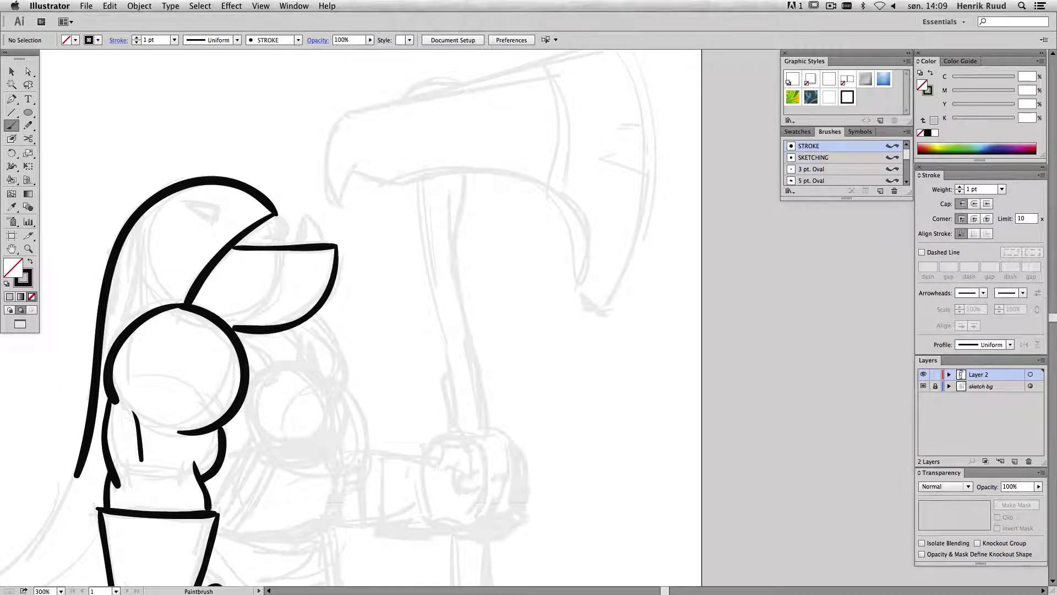
mouse_move(301, 243)
left_mouse_down()
mouse_move(306, 215)
mouse_move(325, 243)
left_mouse_up()
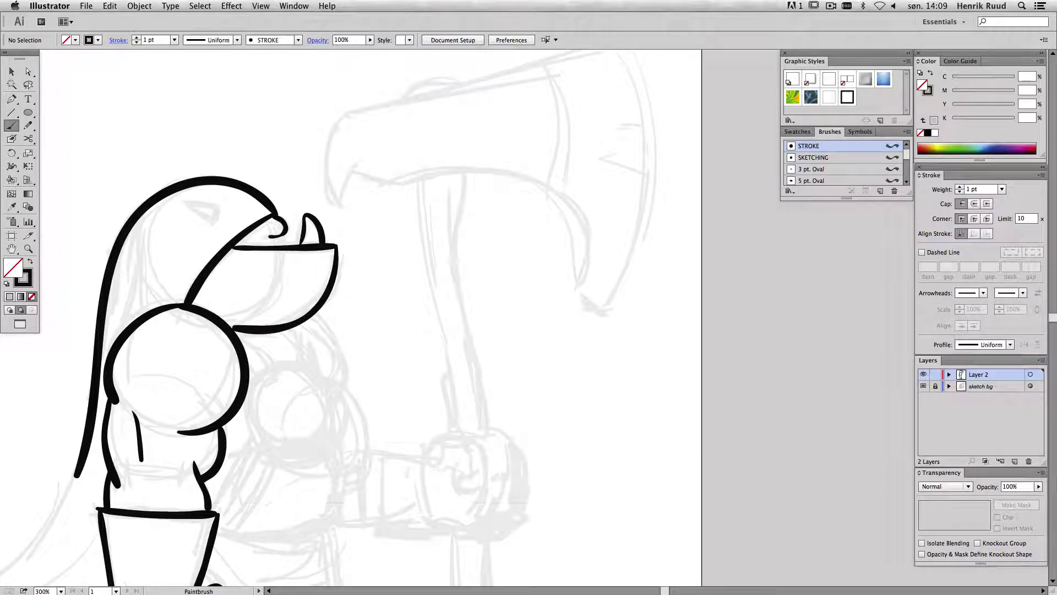
left_click_drag(219, 212, 181, 201)
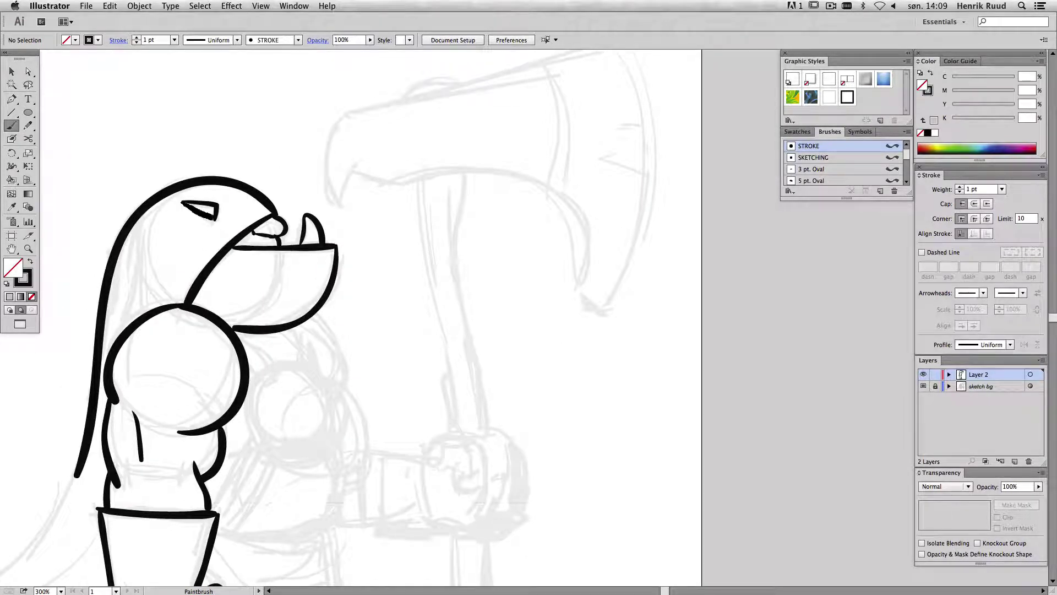
left_click_drag(330, 330, 380, 246)
- Ink the chest line, tower emblem on the shoulder pad, and wrist cuff
left_click_drag(163, 305, 279, 325)
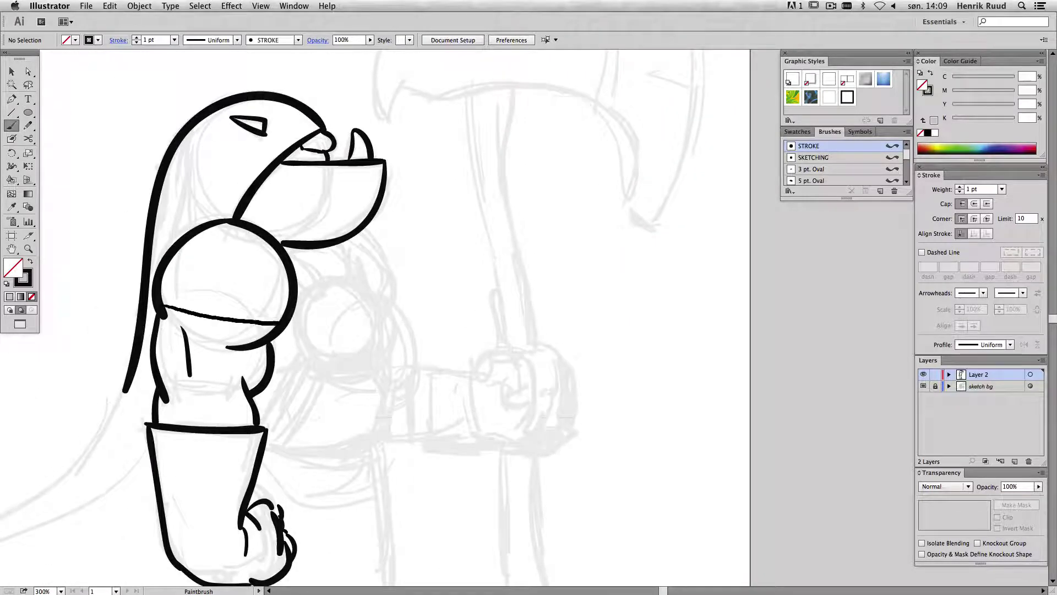
left_click_drag(200, 251, 235, 278)
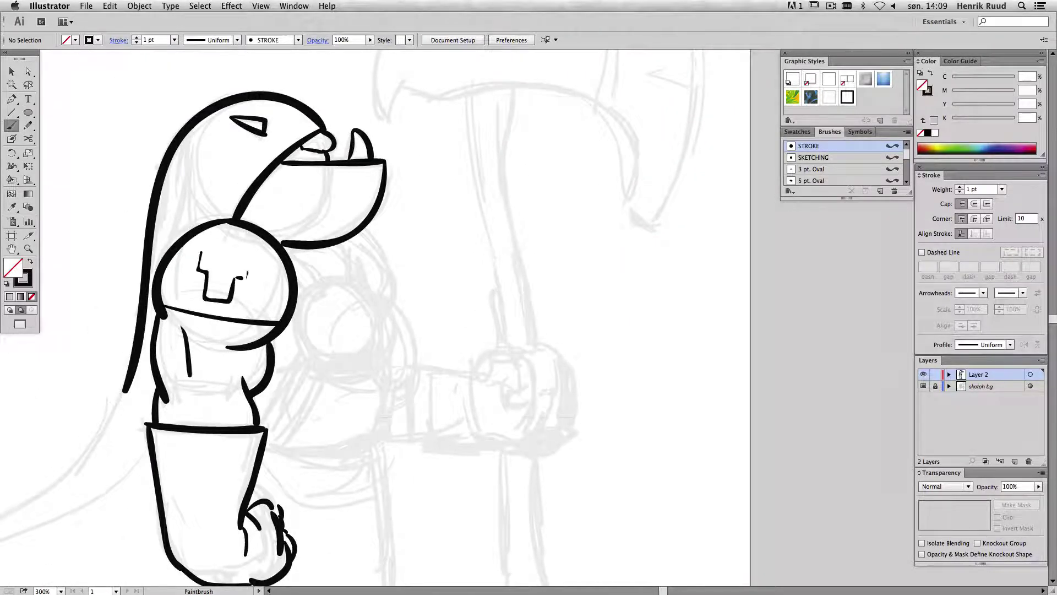
left_click_drag(245, 267, 230, 294)
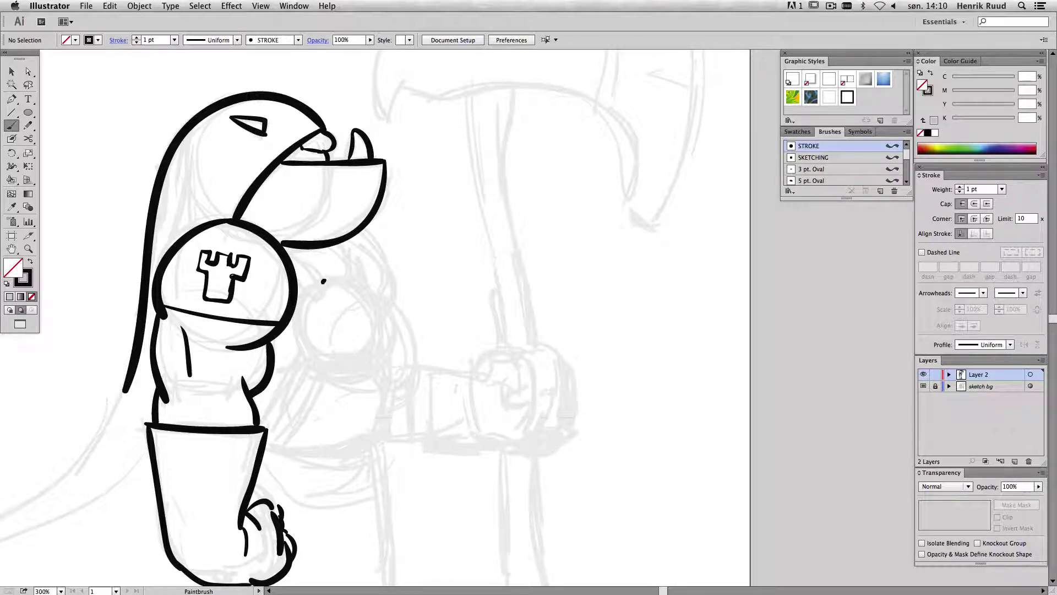
mouse_move(322, 281)
left_mouse_down()
mouse_move(357, 286)
mouse_move(307, 302)
left_mouse_up()
left_click_drag(314, 276, 299, 256)
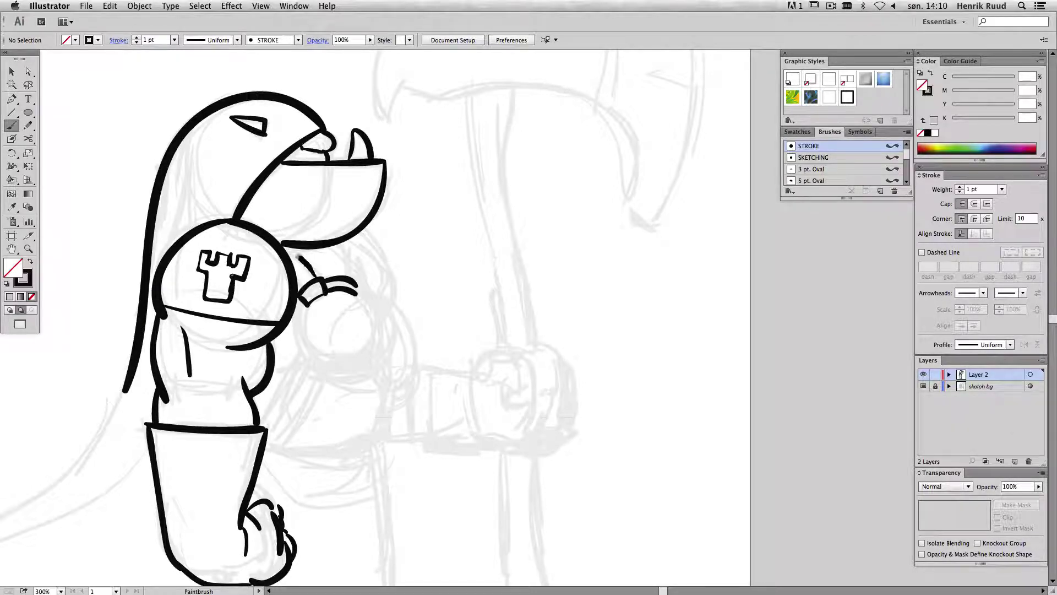
- Ink the claw strokes, wrist band, forearm edge and round wrist ring
left_click_drag(358, 282, 376, 361)
mouse_move(368, 304)
left_mouse_down()
mouse_move(359, 353)
mouse_move(380, 405)
left_mouse_up()
mouse_move(305, 344)
left_mouse_down()
mouse_move(337, 363)
mouse_move(335, 373)
mouse_move(259, 425)
left_mouse_up()
left_click_drag(324, 374, 279, 444)
left_click_drag(298, 302, 297, 344)
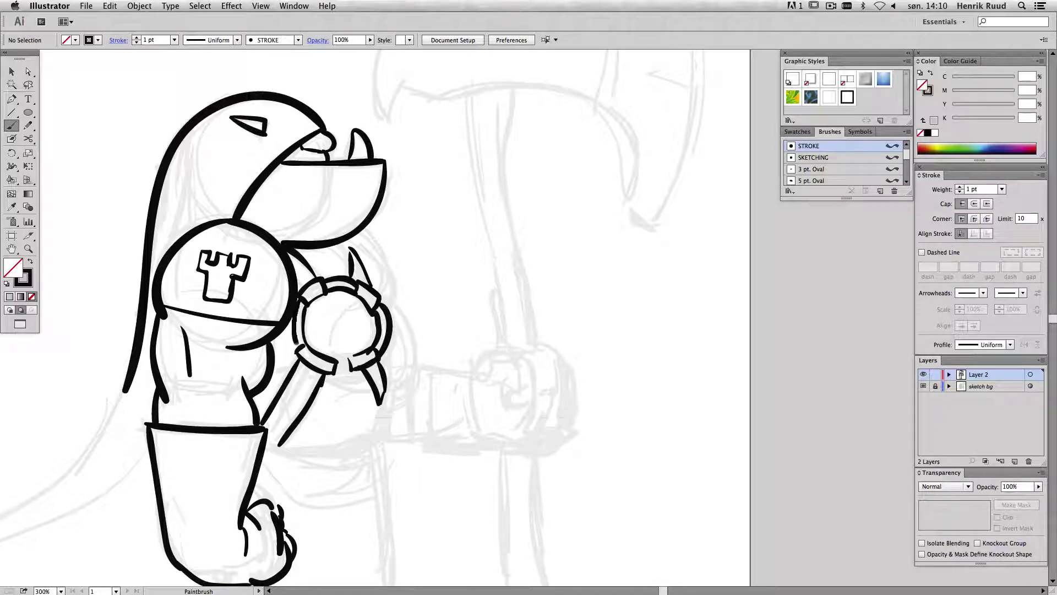
mouse_move(364, 233)
left_mouse_down()
mouse_move(400, 295)
mouse_move(412, 359)
left_mouse_up()
mouse_move(388, 366)
left_mouse_down()
mouse_move(408, 365)
mouse_move(425, 450)
mouse_move(424, 430)
left_mouse_up()
- Ink the gripping fist with knuckles, thumb, fingers and bottom outline
mouse_move(431, 365)
left_mouse_down()
mouse_move(535, 377)
mouse_move(502, 400)
left_mouse_up()
mouse_move(466, 406)
left_mouse_down()
mouse_move(491, 405)
mouse_move(460, 411)
left_mouse_up()
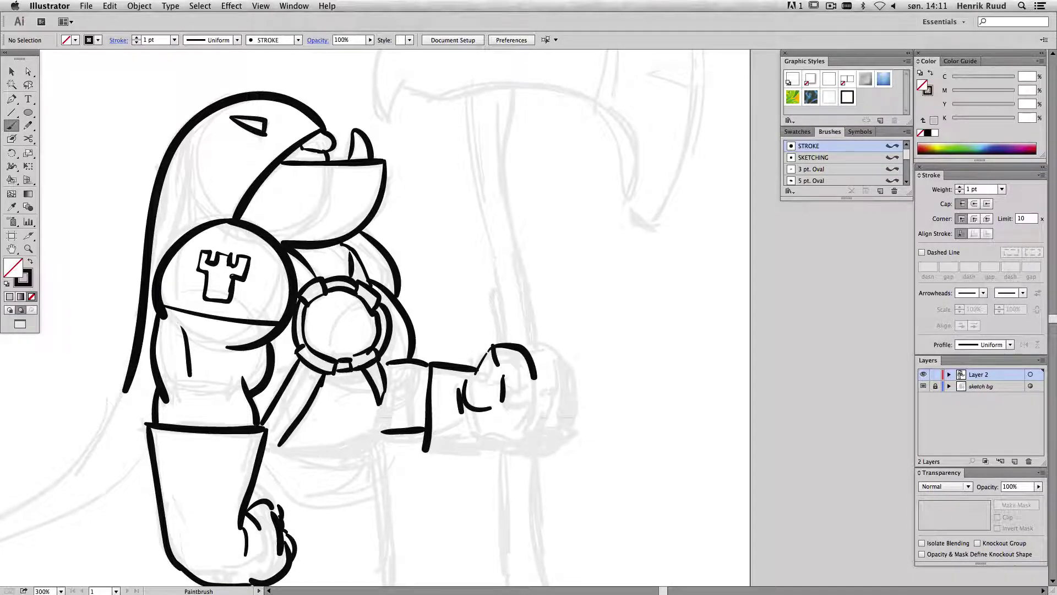
left_click_drag(503, 377, 521, 369)
left_click_drag(505, 386, 529, 385)
mouse_move(529, 347)
left_mouse_down()
mouse_move(569, 359)
mouse_move(518, 389)
mouse_move(530, 416)
mouse_move(521, 413)
left_mouse_up()
left_click_drag(551, 389, 550, 446)
mouse_move(517, 429)
left_mouse_down()
mouse_move(551, 444)
mouse_move(467, 416)
left_mouse_up()
mouse_move(503, 404)
left_mouse_down()
mouse_move(515, 418)
mouse_move(510, 574)
left_mouse_up()
- Ink the axe handle shape below the fist
scroll(509, 551, "down", 5)
scroll(509, 550, "right", 2)
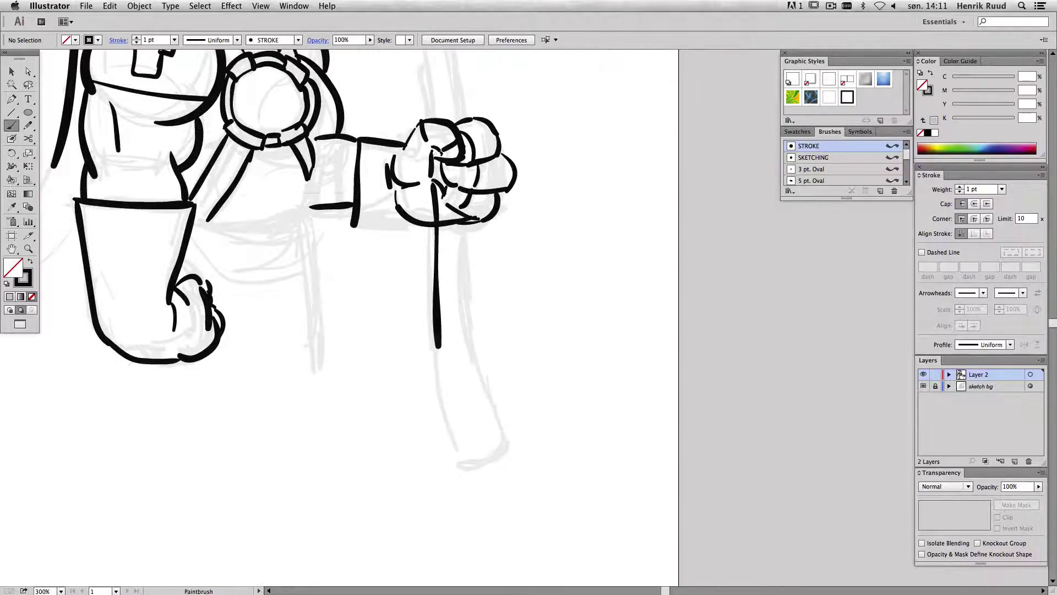
mouse_move(463, 218)
left_mouse_down()
mouse_move(482, 372)
mouse_move(507, 444)
left_mouse_up()
mouse_move(438, 342)
left_mouse_down()
mouse_move(449, 440)
mouse_move(509, 447)
mouse_move(488, 433)
left_mouse_up()
- Ink the handle above the fist, the axe head's top edge, blade notch and arched cap
scroll(330, 303, "up", 10)
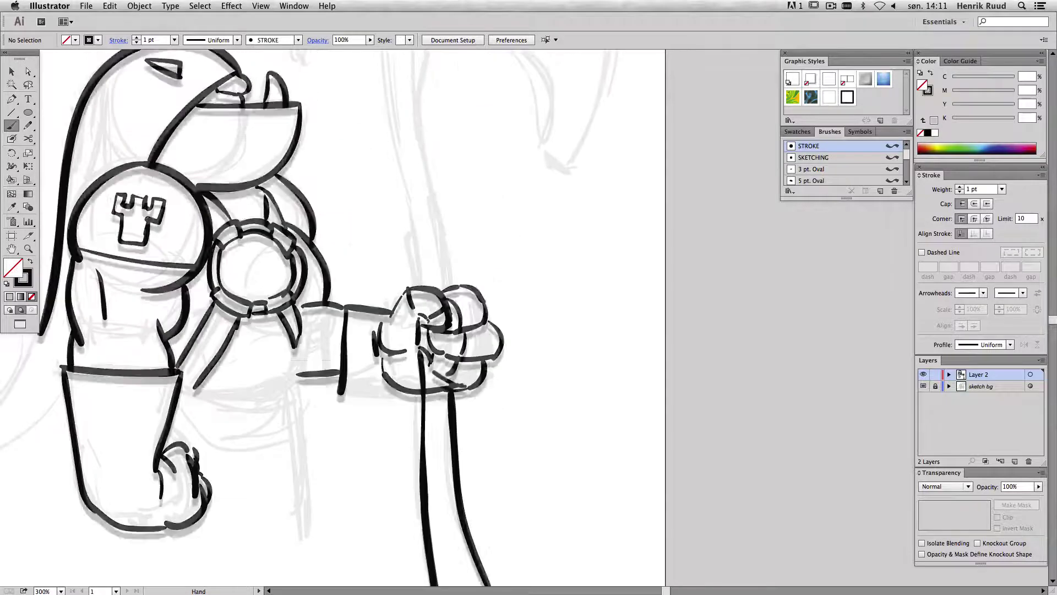
scroll(330, 303, "right", 3)
mouse_move(337, 462)
left_mouse_down()
mouse_move(297, 215)
mouse_move(338, 311)
mouse_move(368, 460)
left_mouse_up()
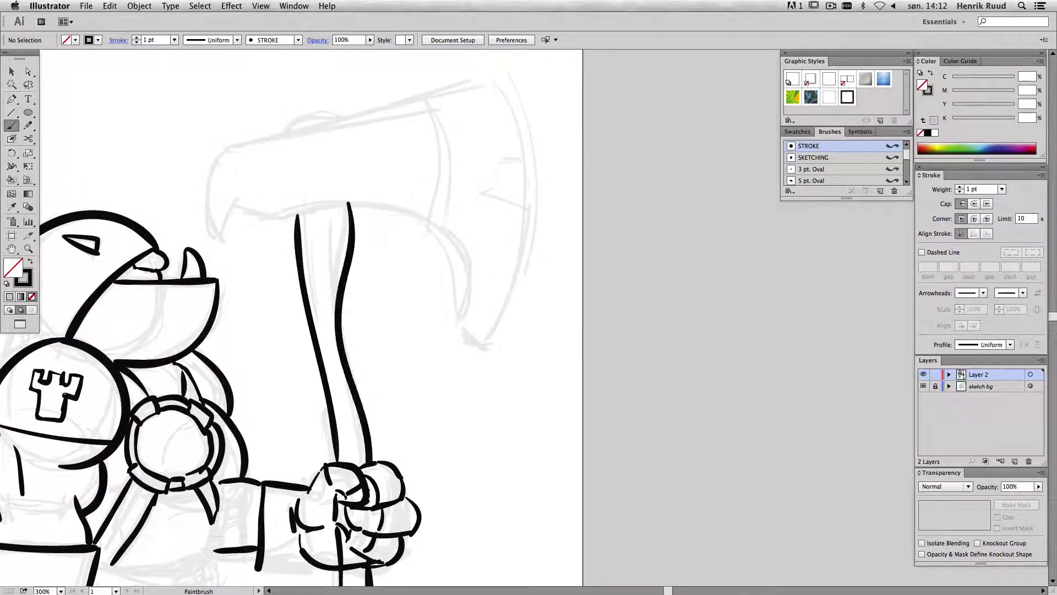
mouse_move(230, 204)
left_mouse_down()
mouse_move(324, 213)
mouse_move(479, 298)
mouse_move(485, 344)
left_mouse_up()
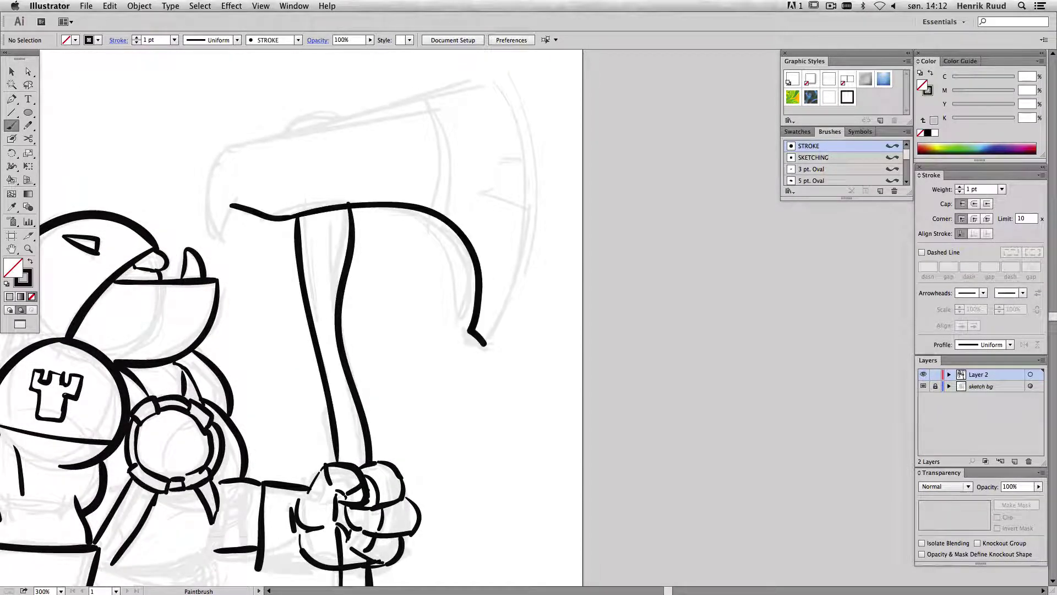
mouse_move(221, 234)
left_mouse_down()
mouse_move(217, 153)
mouse_move(500, 77)
mouse_move(536, 204)
mouse_move(533, 261)
mouse_move(489, 343)
left_mouse_up()
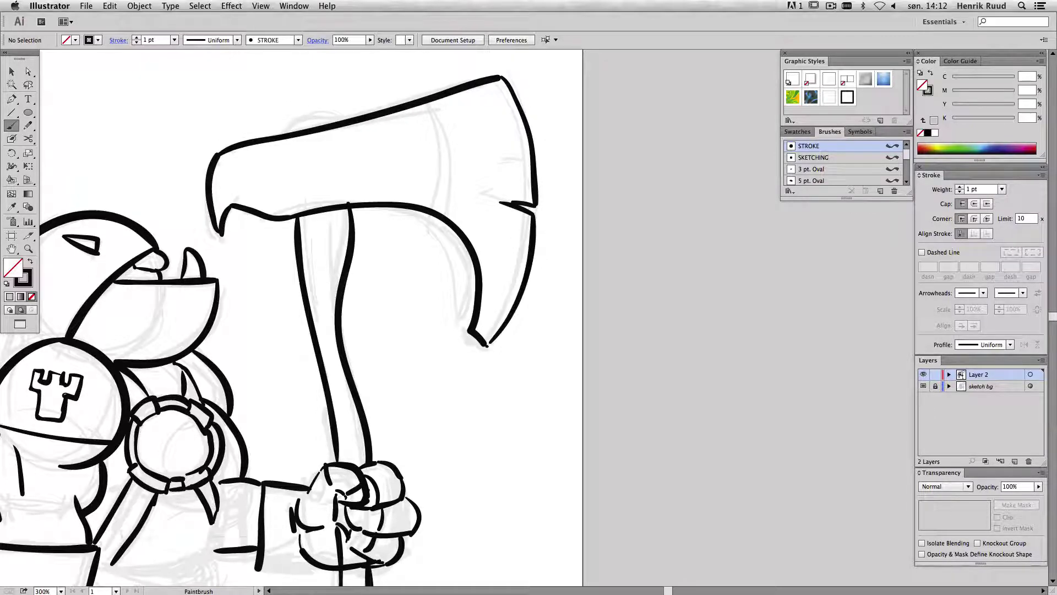
mouse_move(431, 101)
left_mouse_down()
mouse_move(445, 164)
mouse_move(437, 211)
left_mouse_up()
left_click_drag(286, 133, 342, 118)
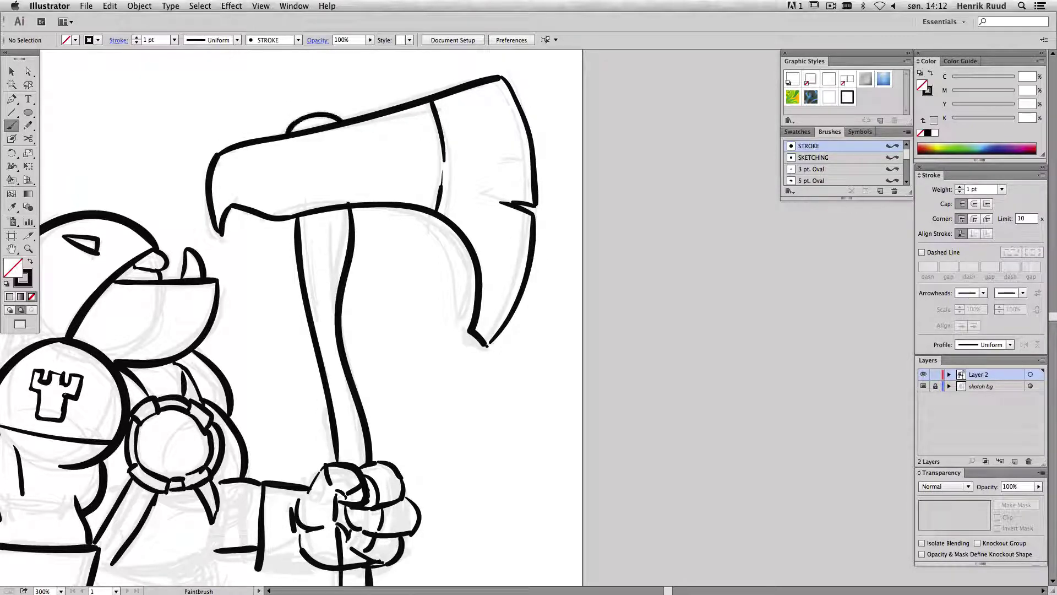
- Add a highlight and wood-grain lines inside the upper axe handle
left_click_drag(304, 217, 324, 341)
left_click_drag(302, 256, 316, 303)
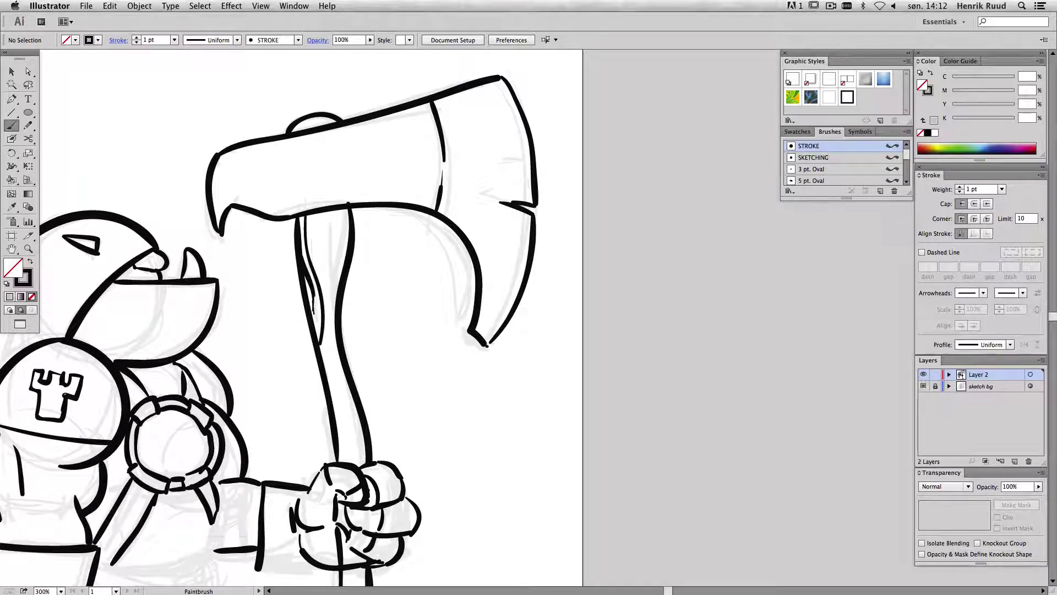
left_click_drag(313, 214, 332, 352)
left_click_drag(345, 209, 337, 274)
mouse_move(324, 214)
left_mouse_down()
mouse_move(335, 275)
mouse_move(337, 211)
left_mouse_up()
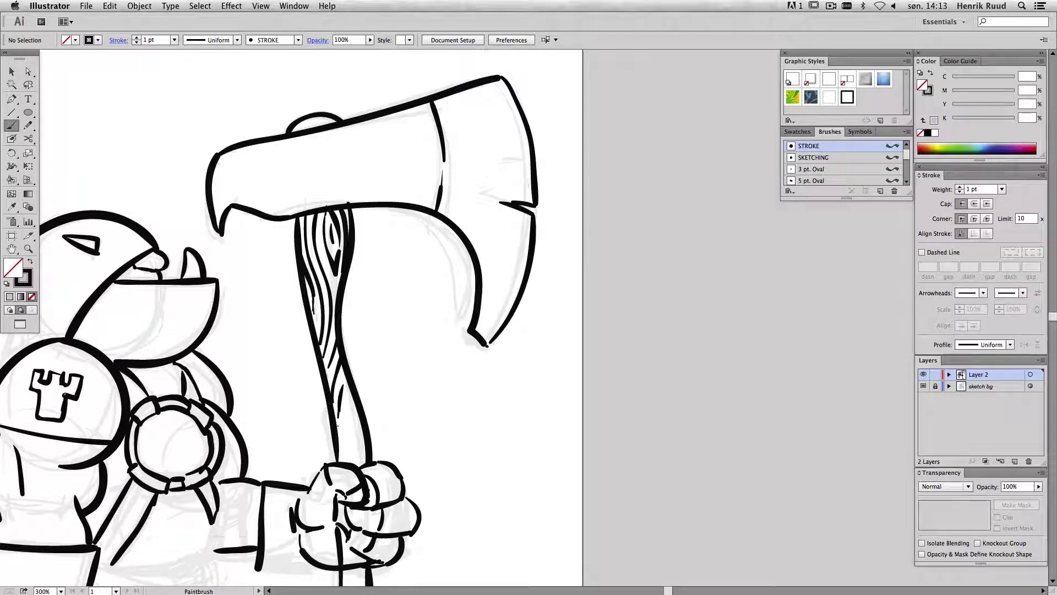
left_click_drag(350, 409, 356, 464)
- Add wood-grain lines to the handle below the hand
scroll(275, 319, "down", 10)
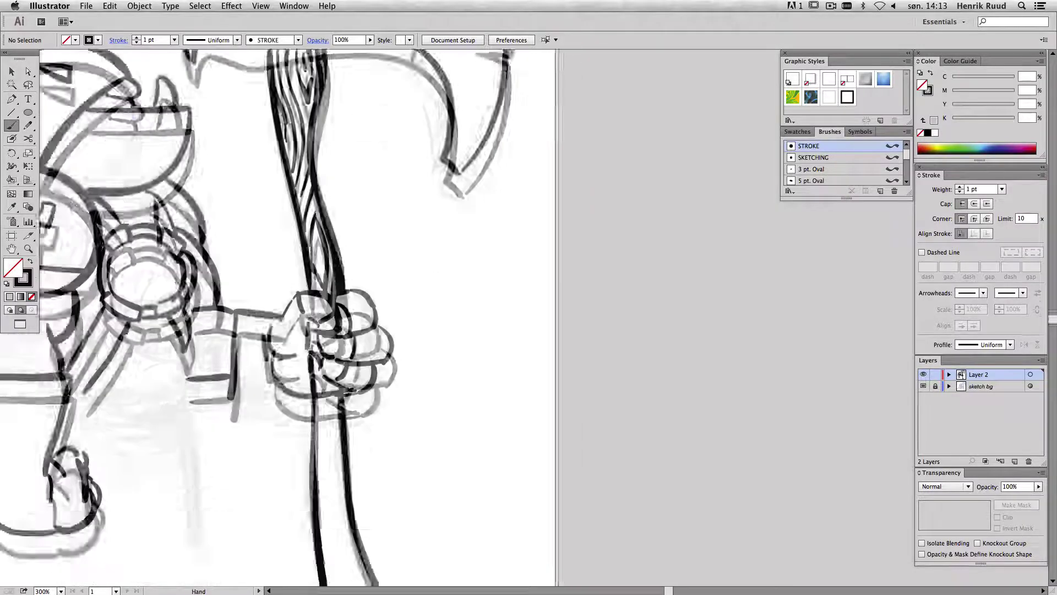
mouse_move(290, 256)
left_mouse_down()
mouse_move(286, 322)
mouse_move(314, 466)
left_mouse_up()
left_click_drag(291, 361, 304, 473)
left_click_drag(288, 282, 330, 475)
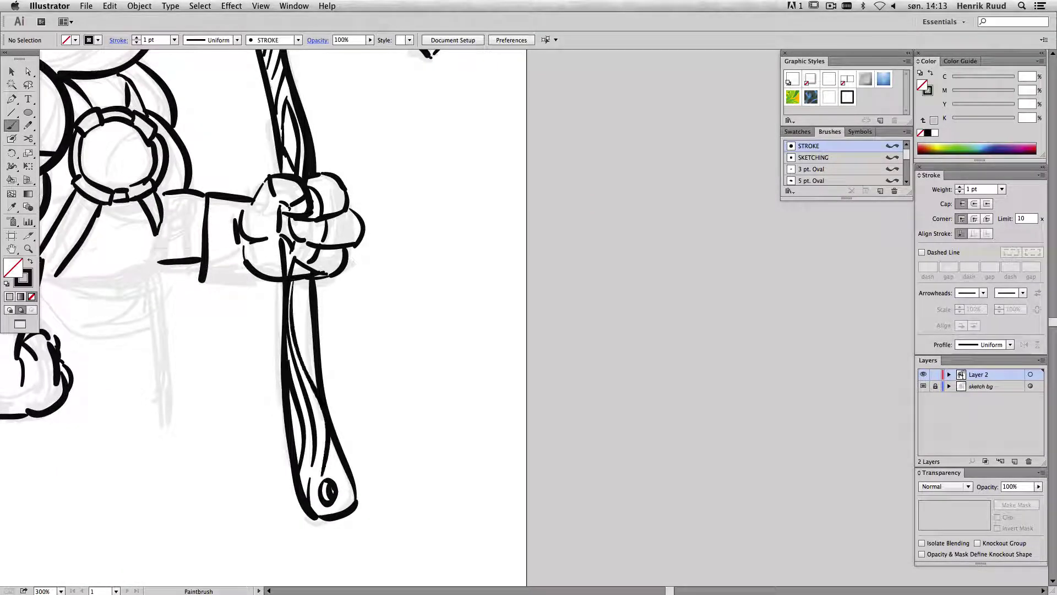
left_click_drag(307, 282, 300, 363)
left_click_drag(333, 449, 339, 473)
- Ink the bottom edge of the sleeve cuff
scroll(264, 319, "up", 5)
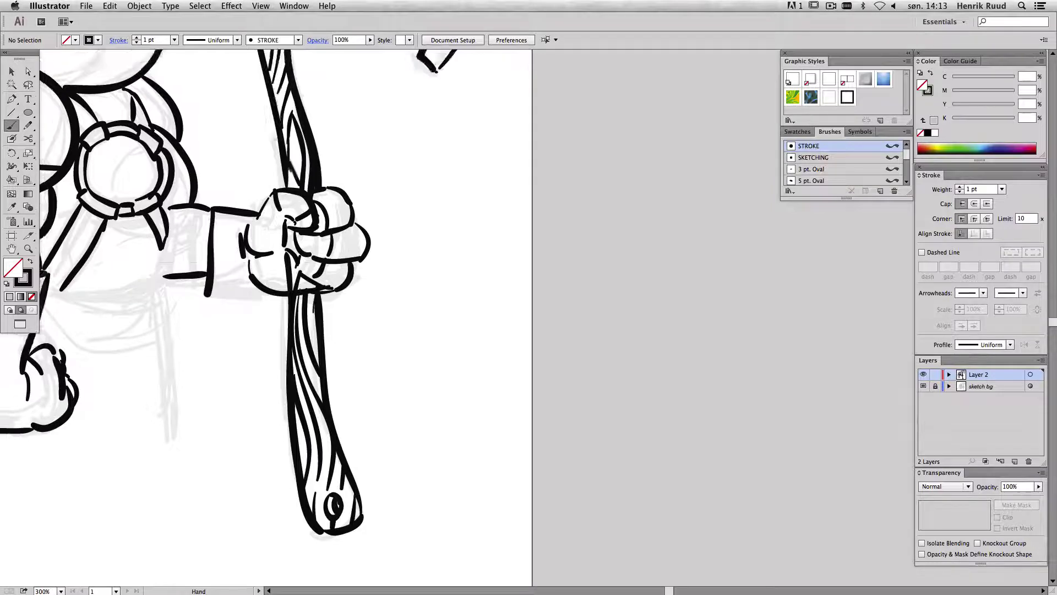
scroll(264, 319, "left", 3)
left_click_drag(256, 390, 322, 385)
mouse_move(259, 306)
left_mouse_down()
mouse_move(258, 387)
mouse_move(289, 301)
left_mouse_up()
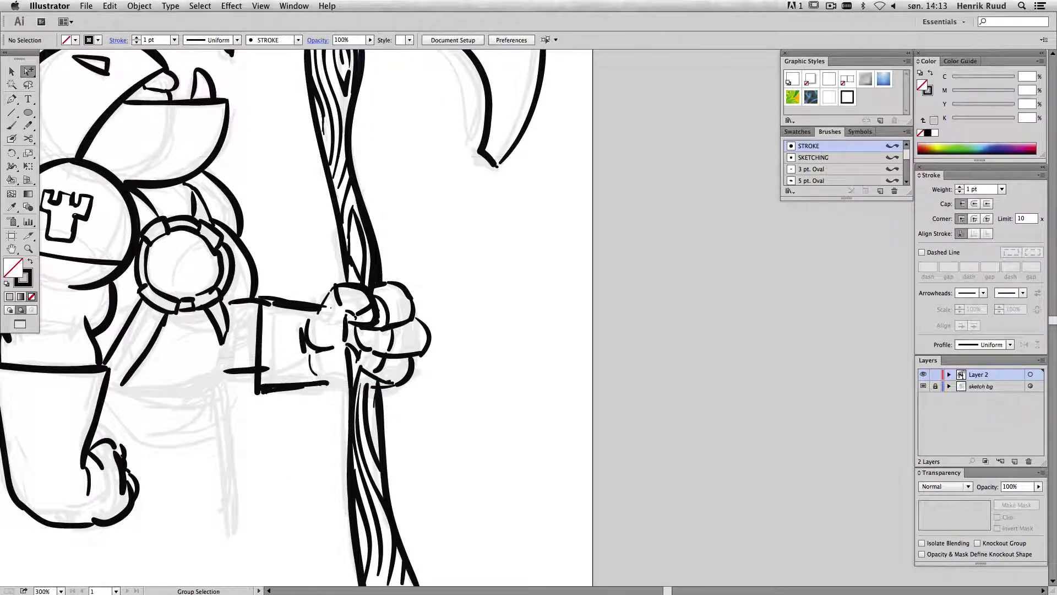
- Delete three stray strokes around the fist and sleeve cuff
left_click(383, 386, "ctrl")
key("Delete")
left_click(390, 339, "ctrl")
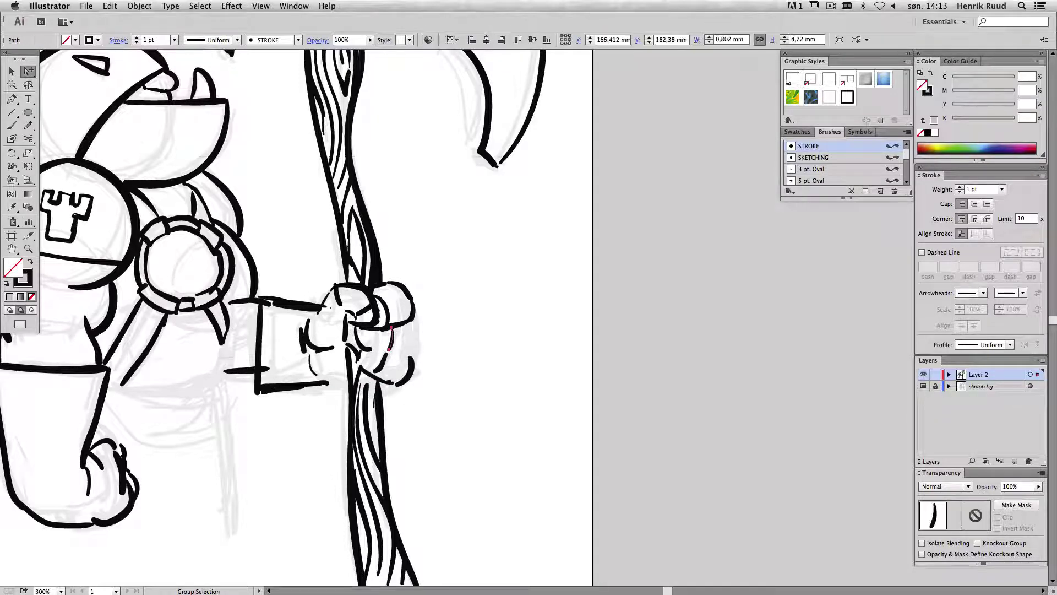
key("Delete")
left_click(410, 369, "ctrl")
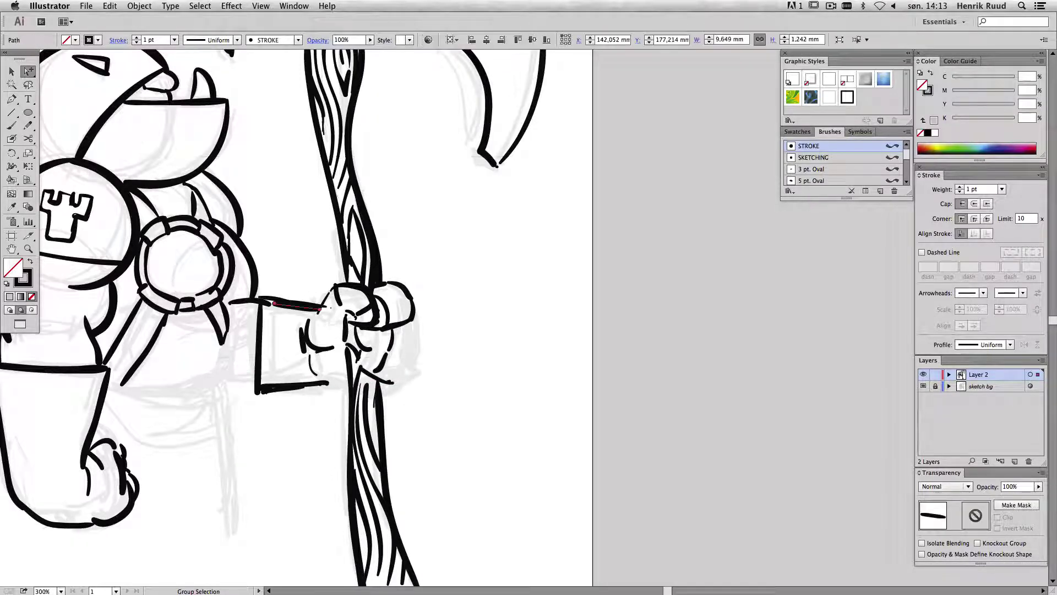
key("Delete")
- Redraw the fist with the Paintbrush, outline the lower arm and add the navel mark
key("b")
mouse_move(417, 317)
left_mouse_down()
mouse_move(416, 355)
mouse_move(388, 386)
mouse_move(421, 355)
left_mouse_up()
mouse_move(322, 295)
left_mouse_down()
mouse_move(343, 279)
mouse_move(255, 293)
mouse_move(202, 166)
mouse_move(425, 113)
left_mouse_up()
left_click_drag(452, 325, 476, 325)
mouse_move(444, 286)
left_mouse_down()
mouse_move(410, 330)
mouse_move(344, 331)
left_mouse_up()
left_click_drag(414, 276, 416, 283)
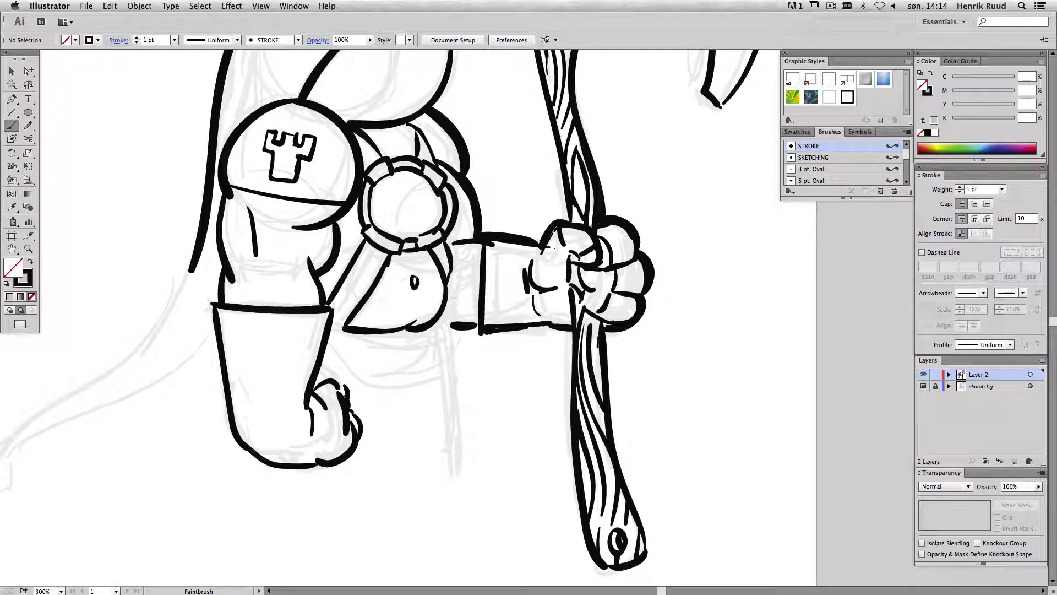
- Ink the curve below the arm, the belly outline, the tail and a longer hoof line
mouse_move(326, 348)
left_mouse_down()
mouse_move(433, 348)
mouse_move(453, 527)
left_mouse_up()
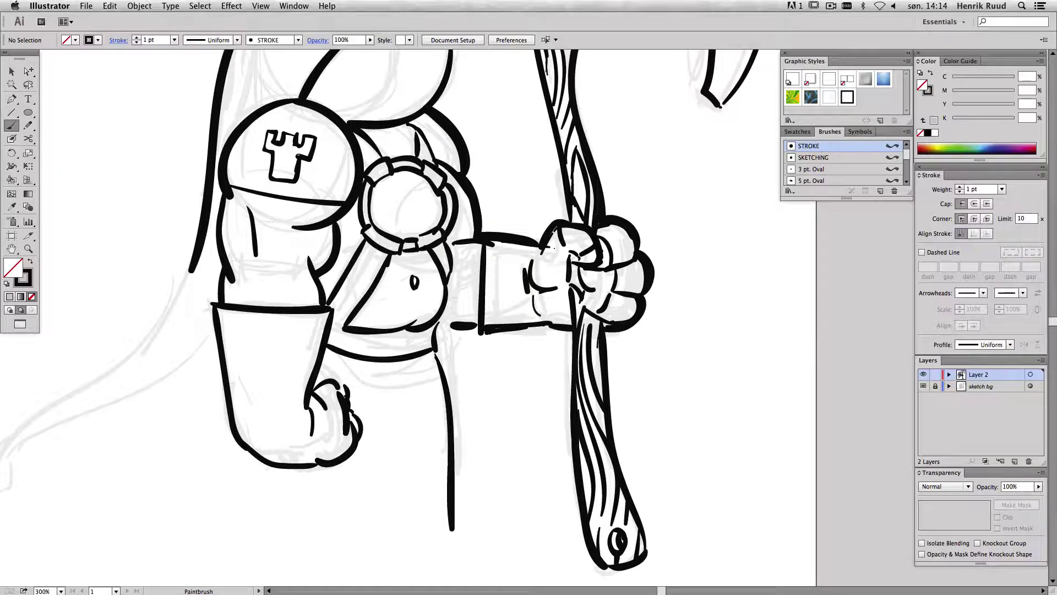
mouse_move(231, 421)
left_mouse_down()
mouse_move(212, 575)
mouse_move(443, 361)
left_mouse_up()
mouse_move(406, 206)
left_mouse_down()
mouse_move(212, 386)
mouse_move(191, 472)
mouse_move(227, 378)
left_mouse_up()
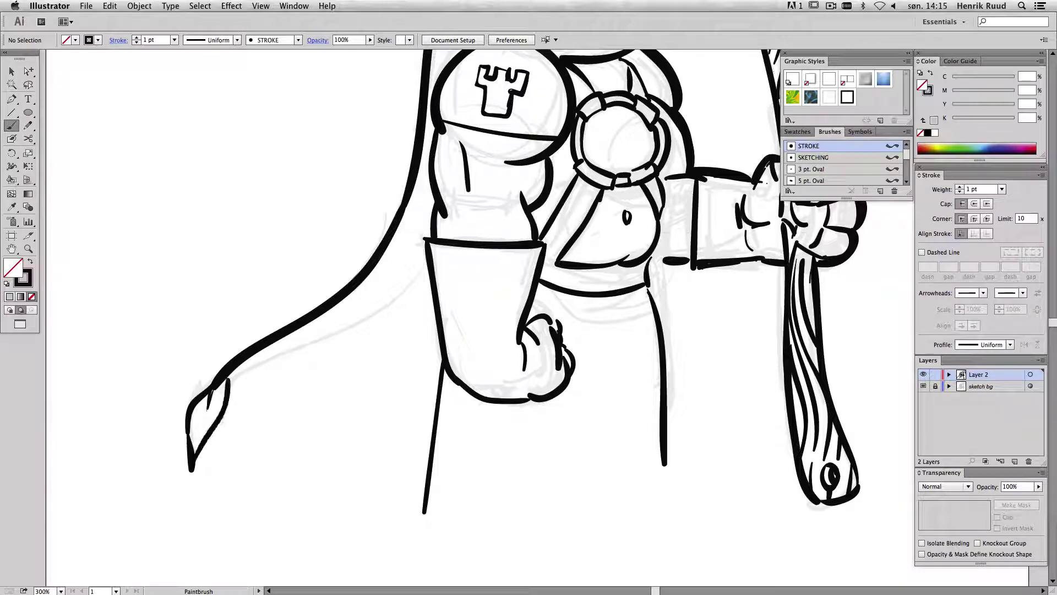
key("ctrl+z")
mouse_move(191, 473)
left_mouse_down()
mouse_move(270, 356)
mouse_move(432, 212)
mouse_move(294, 434)
mouse_move(127, 495)
left_mouse_up()
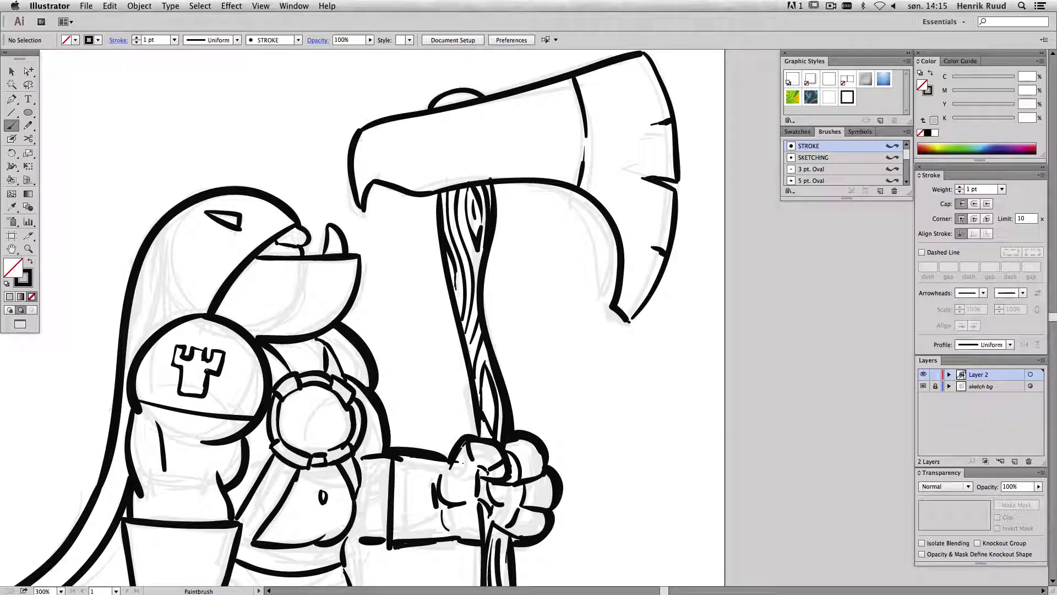
- Thicken the axe blade's underside, left, top and right edges and the handle's left edge
left_click_drag(372, 181, 435, 194)
left_click_drag(357, 132, 362, 212)
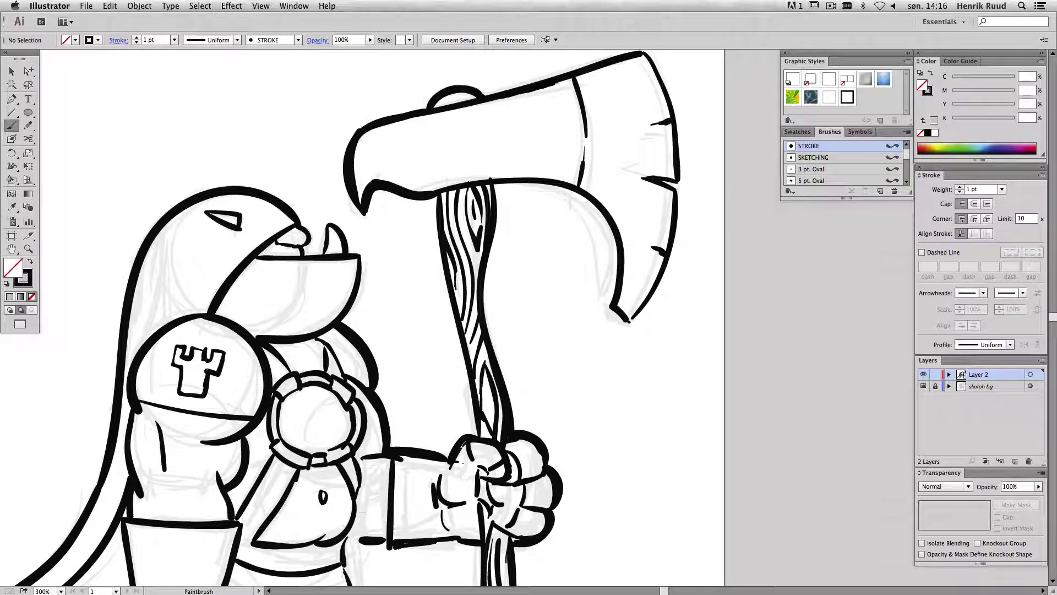
left_click_drag(626, 60, 507, 96)
mouse_move(654, 60)
left_mouse_down()
mouse_move(682, 181)
mouse_move(659, 287)
mouse_move(624, 330)
mouse_move(496, 185)
mouse_move(504, 380)
left_mouse_up()
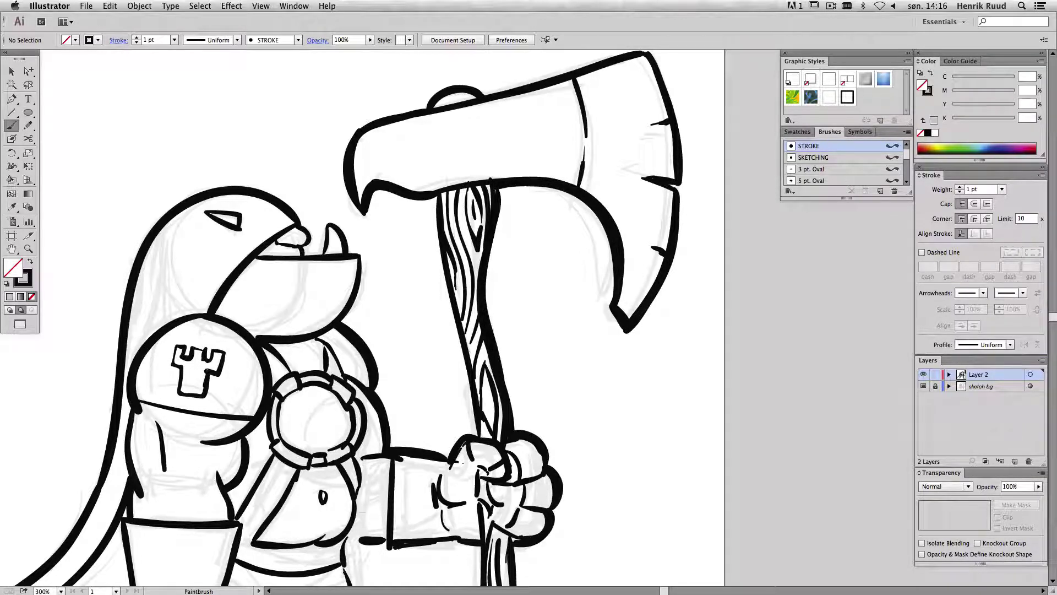
left_click_drag(436, 198, 445, 290)
key("ctrl+z")
mouse_move(433, 195)
left_mouse_down()
mouse_move(480, 437)
mouse_move(381, 59)
left_mouse_up()
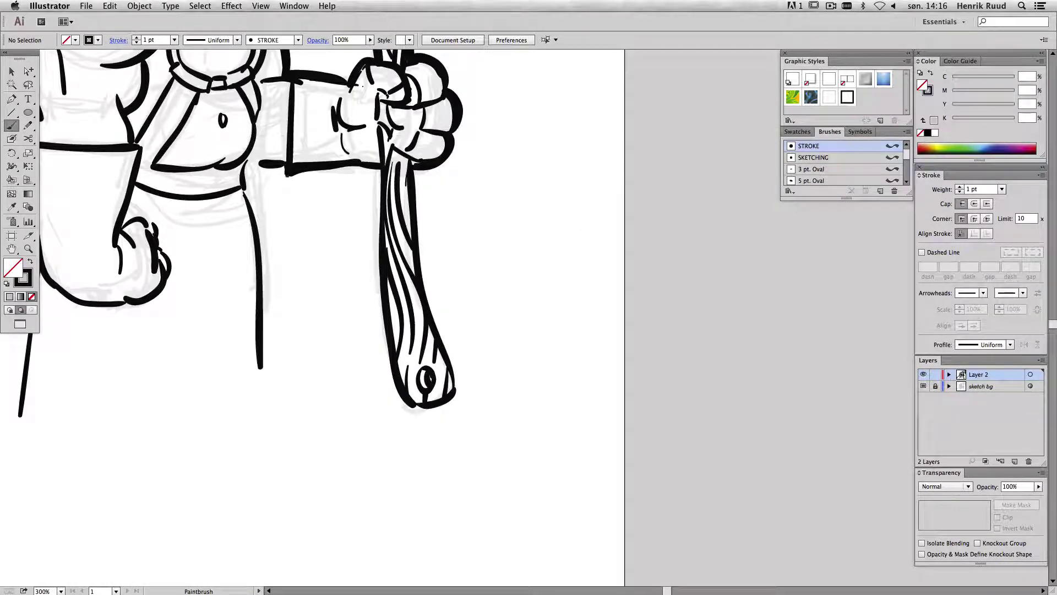
- Ink the hip line and leg edges, then unlock the sketch bg layer
mouse_move(285, 166)
left_mouse_down()
mouse_move(243, 169)
mouse_move(245, 194)
left_mouse_up()
mouse_move(260, 368)
left_mouse_down()
mouse_move(279, 435)
mouse_move(402, 523)
left_mouse_up()
mouse_move(150, 229)
left_mouse_down()
mouse_move(158, 430)
mouse_move(146, 475)
left_mouse_up()
scroll(374, 316, "up", 5)
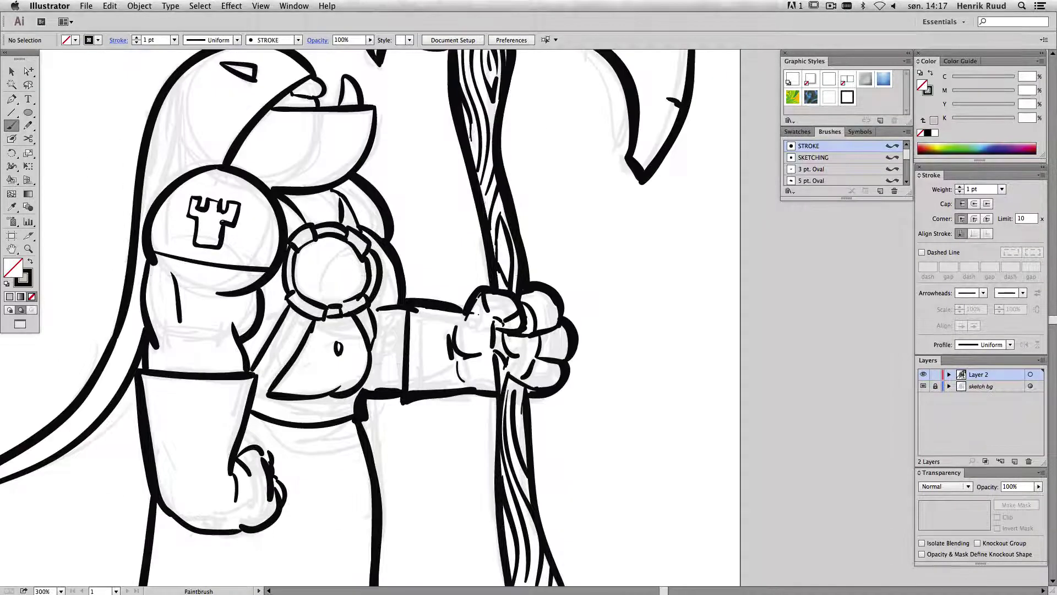
scroll(369, 317, "up", 3)
left_click_drag(292, 344, 324, 328)
key("ctrl+z")
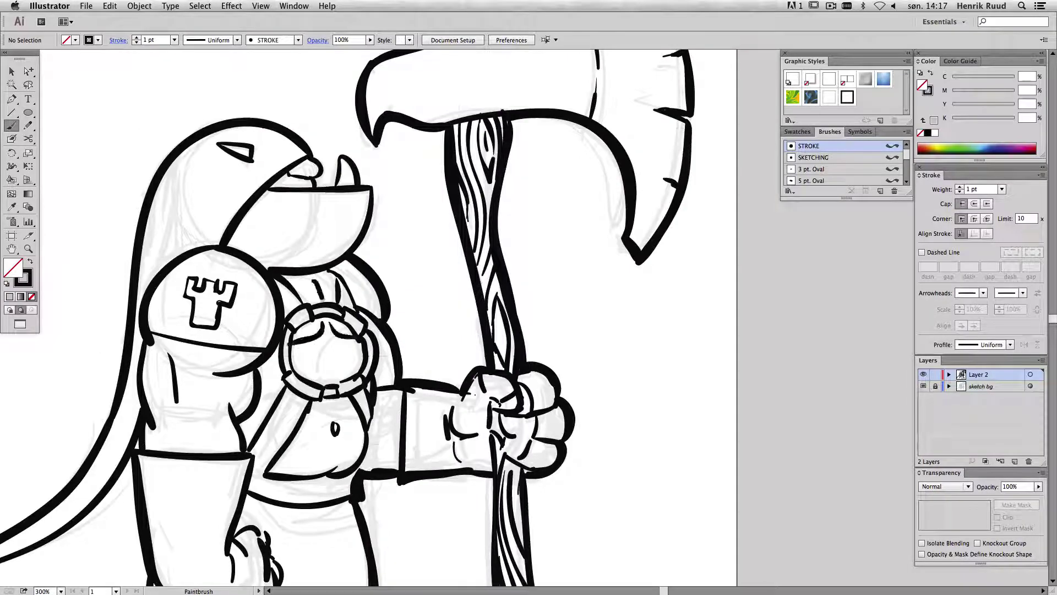
scroll(368, 316, "up", 3)
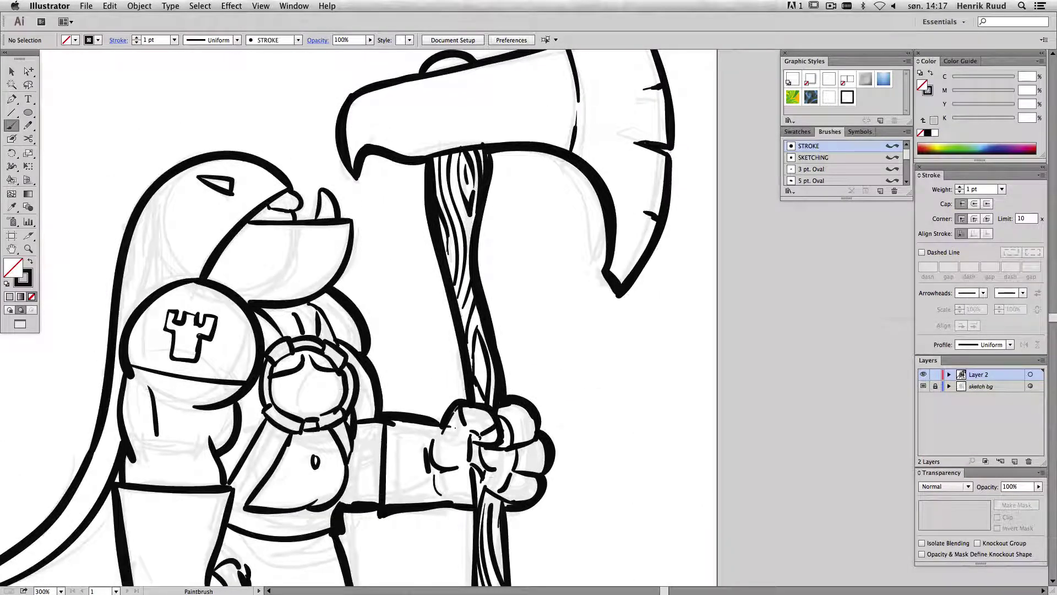
left_click(934, 386)
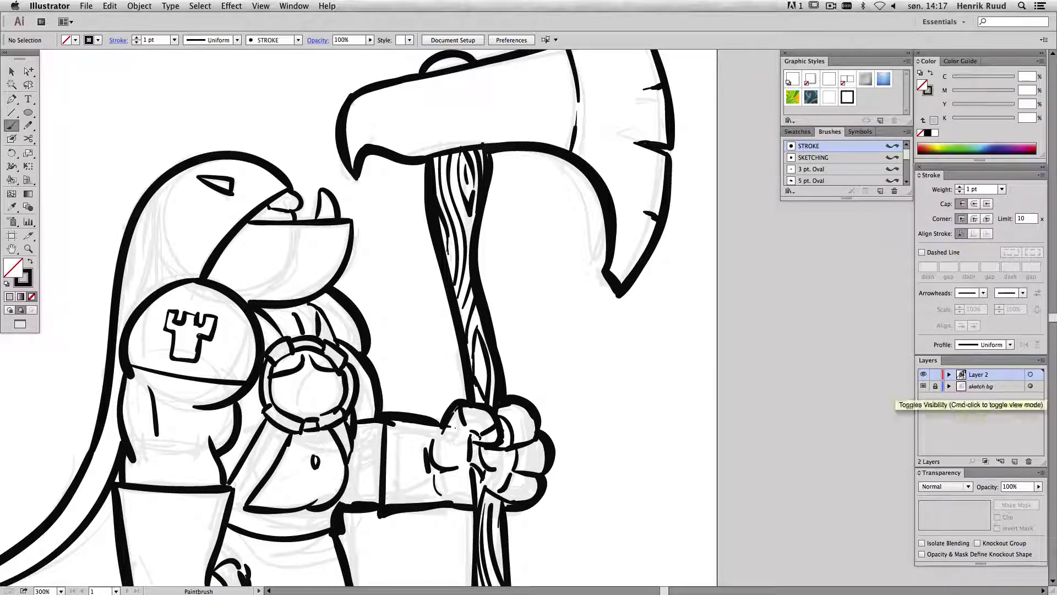
- Hide the sketch bg layer and zoom in on the whole inked figure
left_click(923, 374)
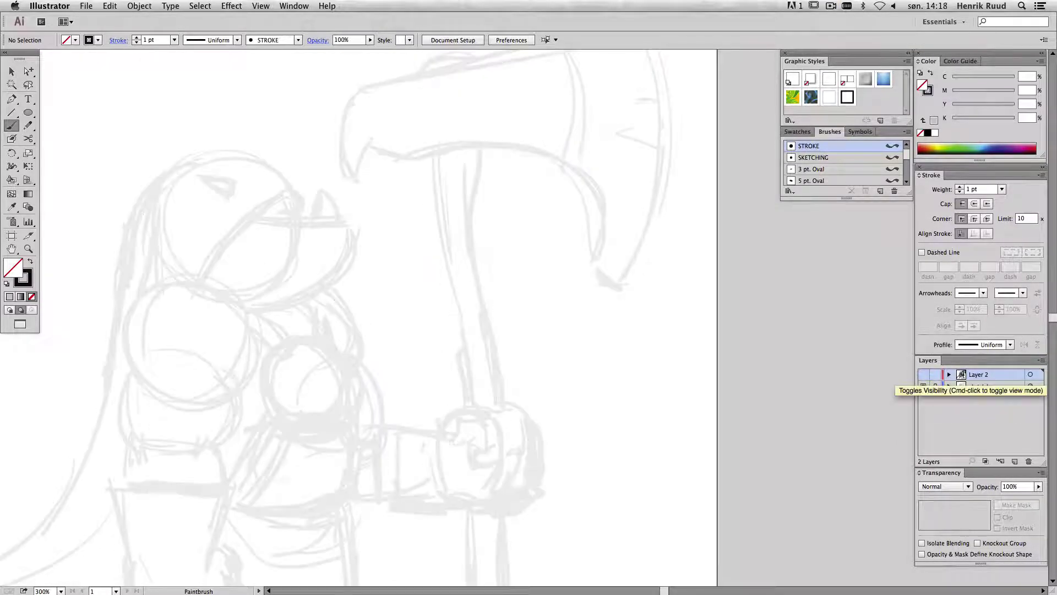
key("super+0")
left_click_drag(401, 213, 697, 486)
scroll(358, 316, "right", 3)
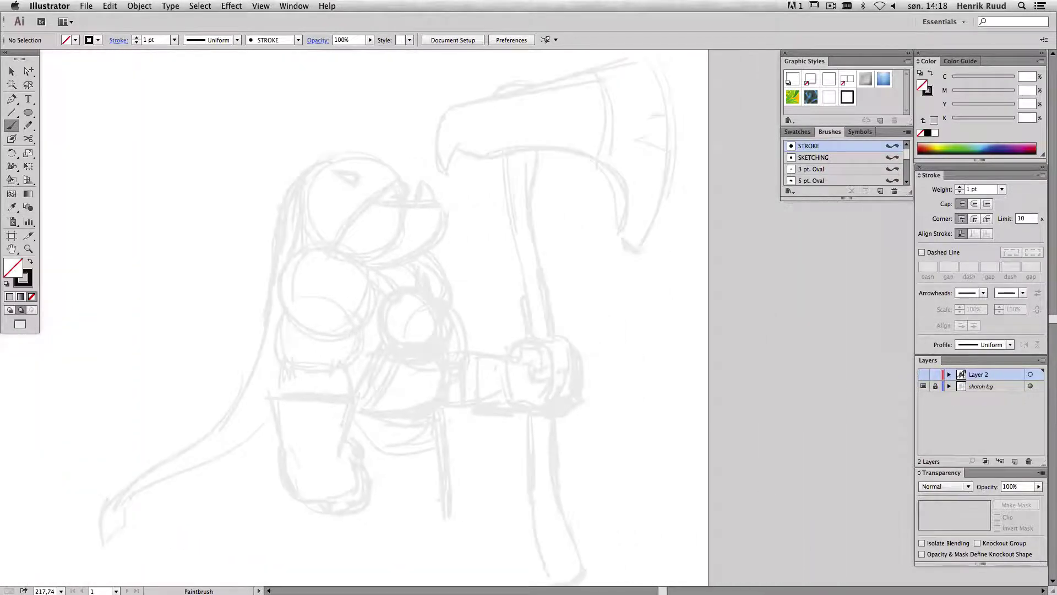
left_click(923, 374, "alt")
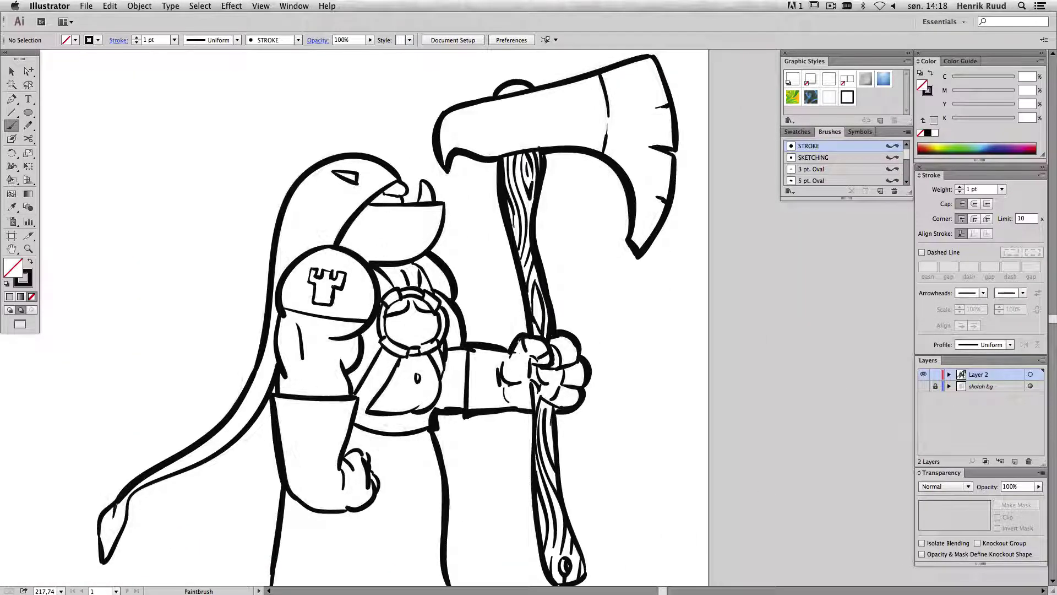
- Extend the ink line below the arm downward with the Paintbrush
left_click(28, 71)
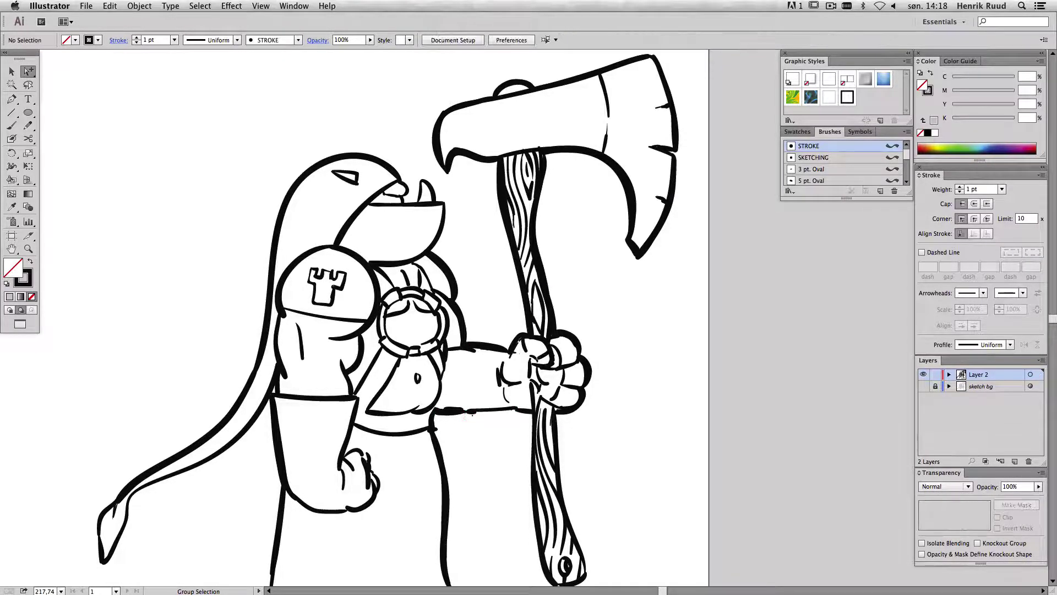
key("b")
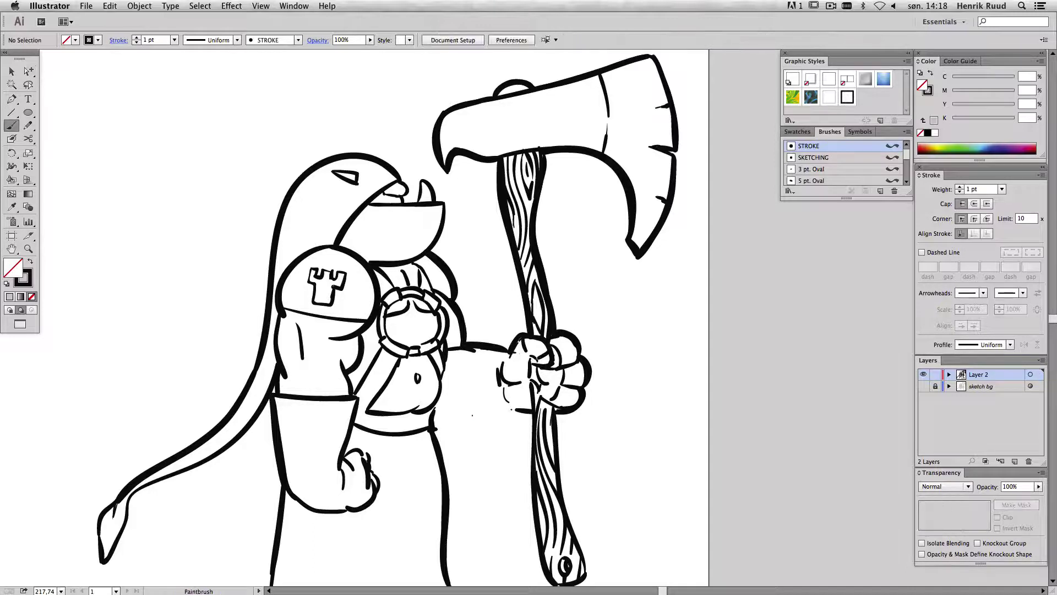
mouse_move(466, 372)
left_mouse_down()
mouse_move(468, 410)
mouse_move(531, 416)
left_mouse_up()
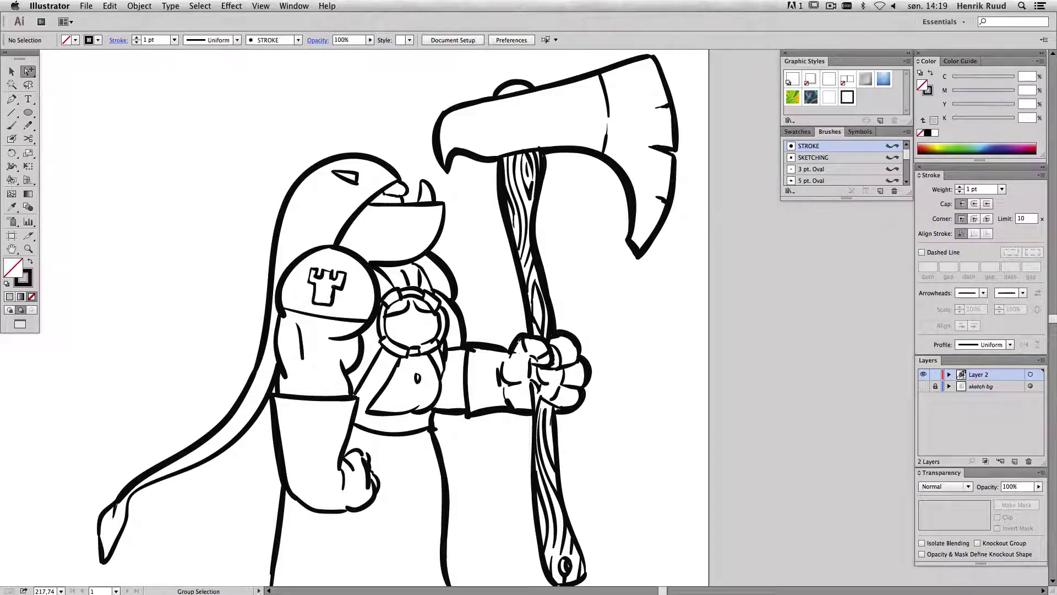
- In Outline view, nudge the short arm line and pull its right end up to join
left_click(460, 349, "super")
left_click_drag(435, 330, 498, 372)
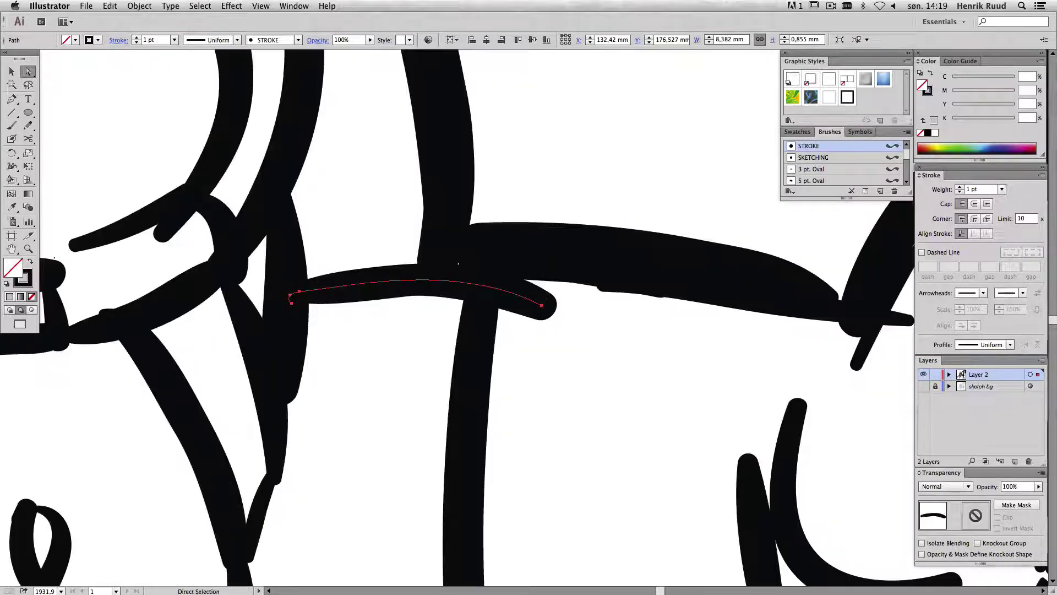
left_click_drag(290, 298, 285, 297)
key("super+y")
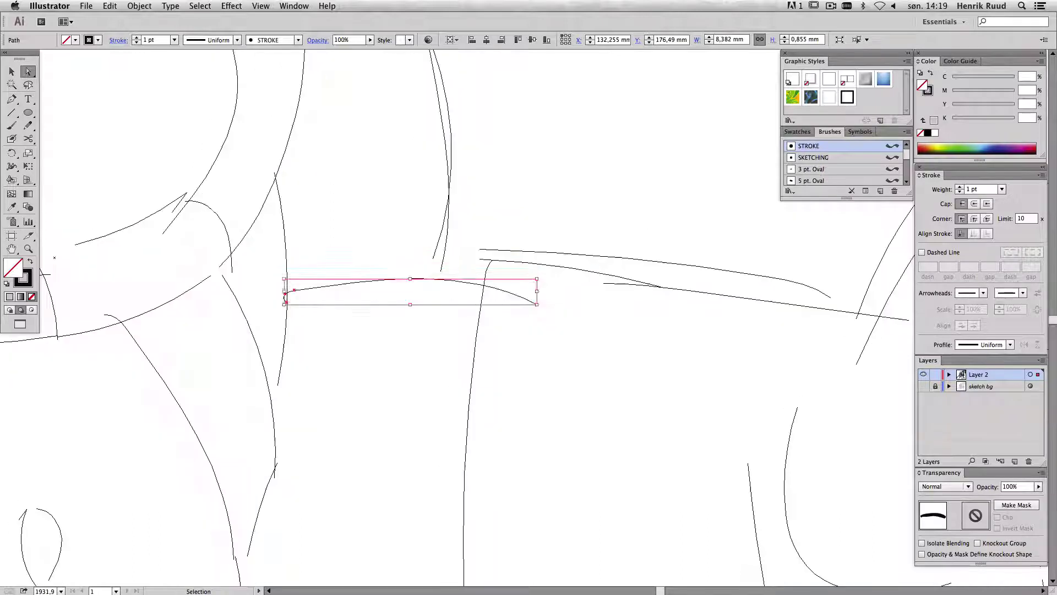
left_click_drag(538, 302, 486, 274)
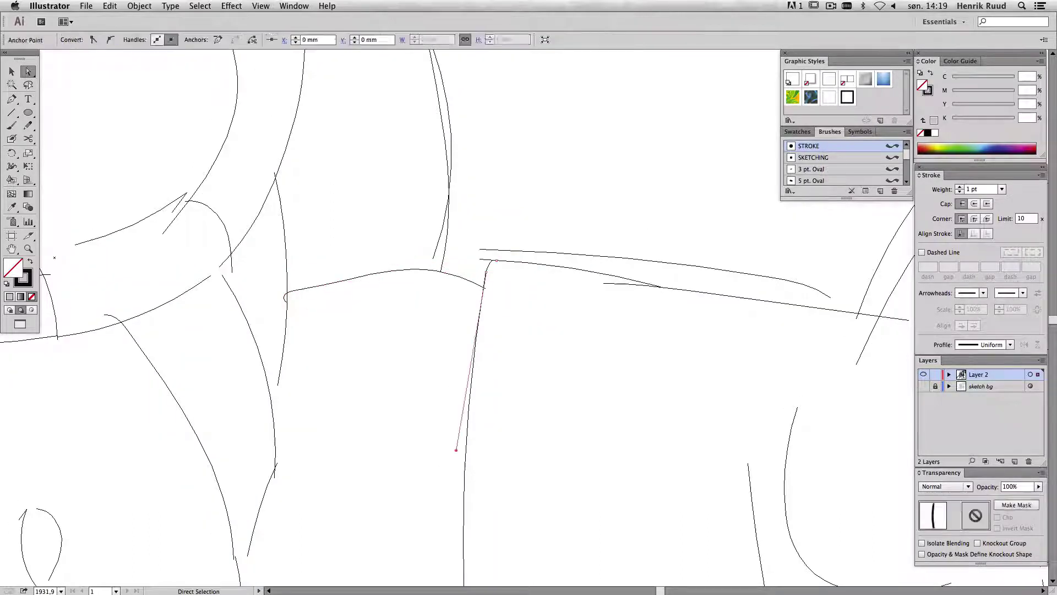
key("super+shift+a")
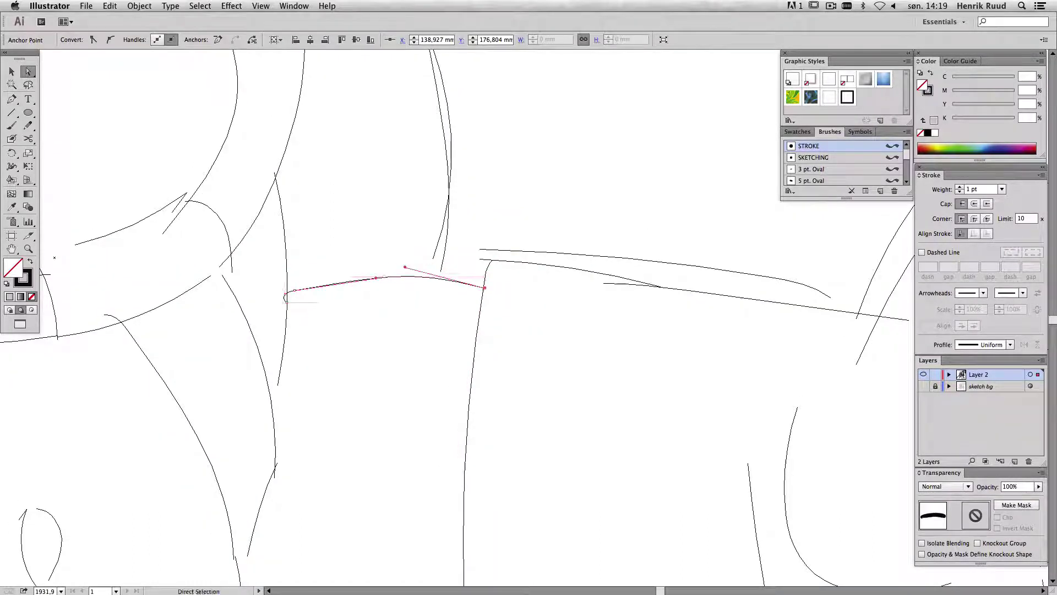
key("super+y")
key("super+minus")
key("super+minus")
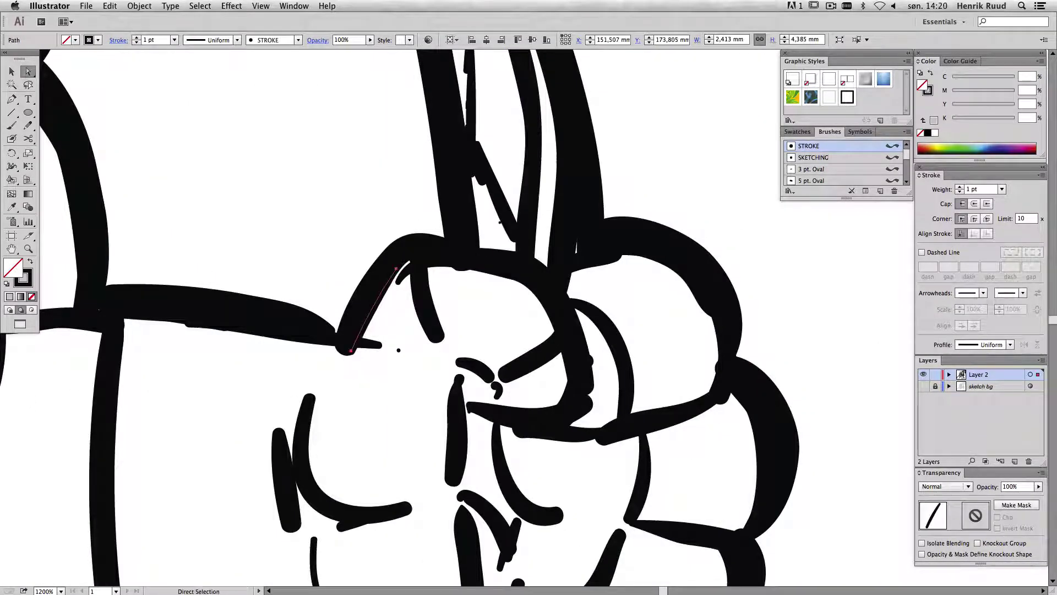
- Delete the stray hook and short strokes near the knuckles and sleeve, then zoom out
left_click(346, 339)
left_click(497, 389)
key("Delete")
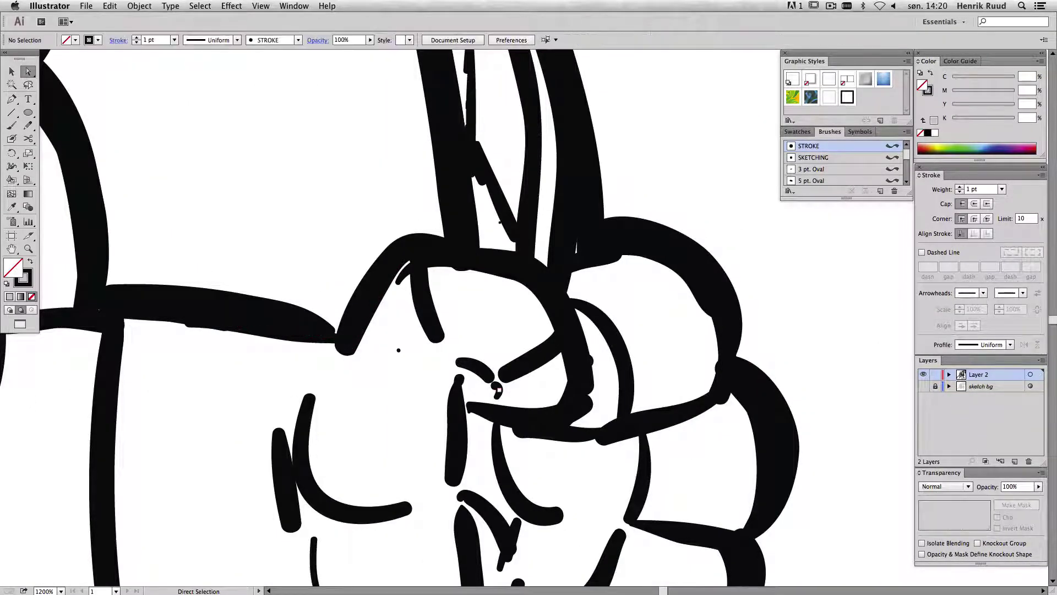
left_click(504, 376)
key("Delete")
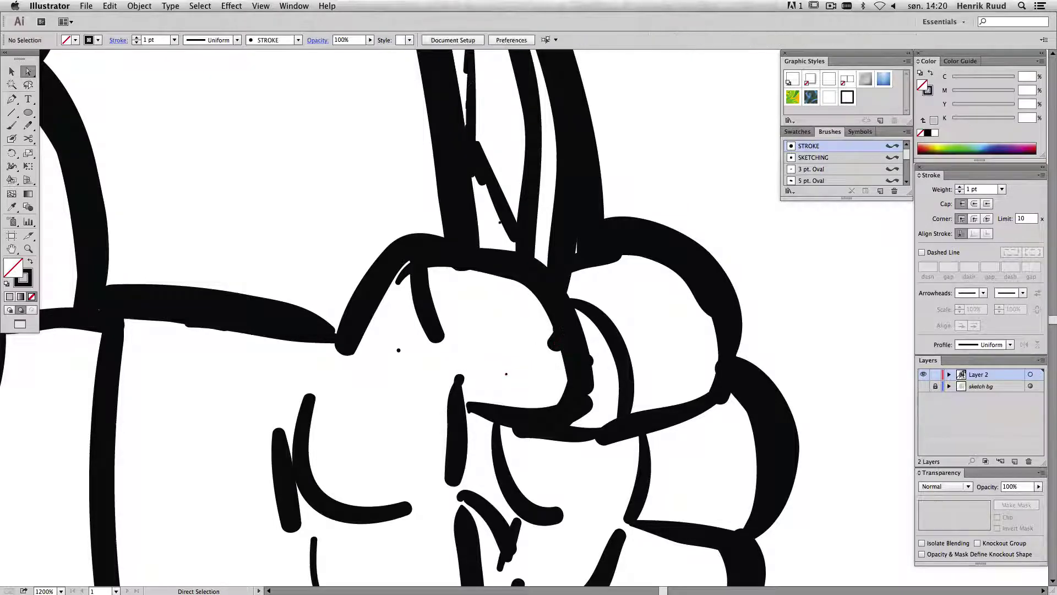
scroll(407, 316, "down", 10)
scroll(407, 317, "right", 6)
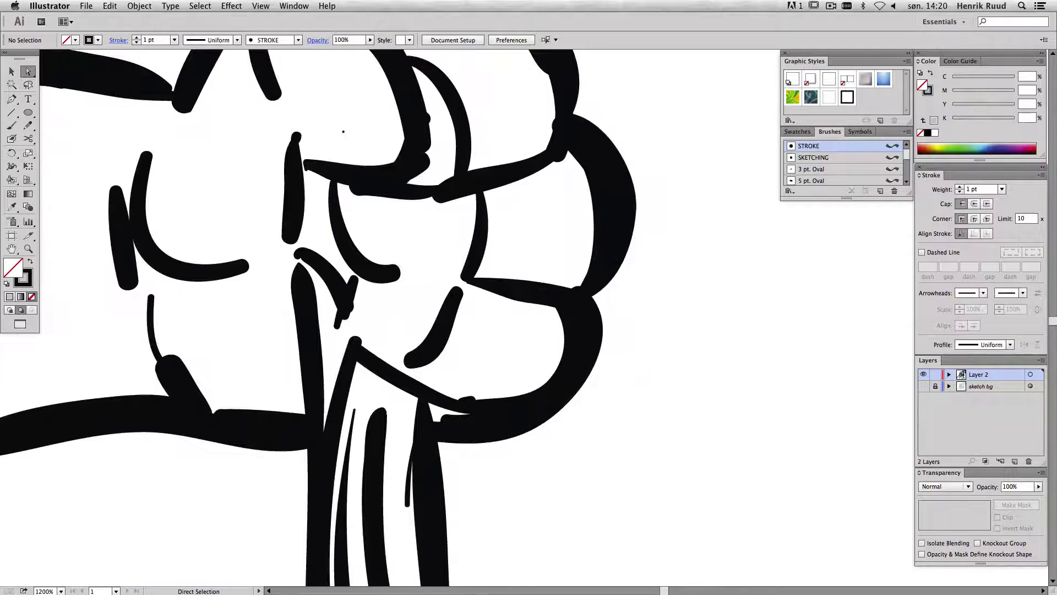
left_click(562, 104)
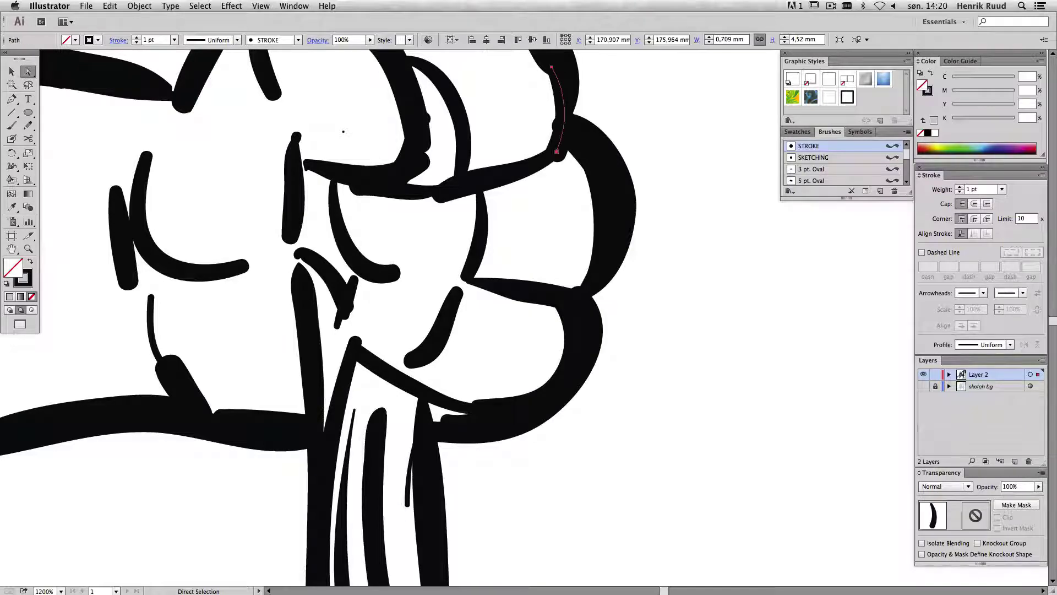
key("ctrl+minus")
key("ctrl+minus")
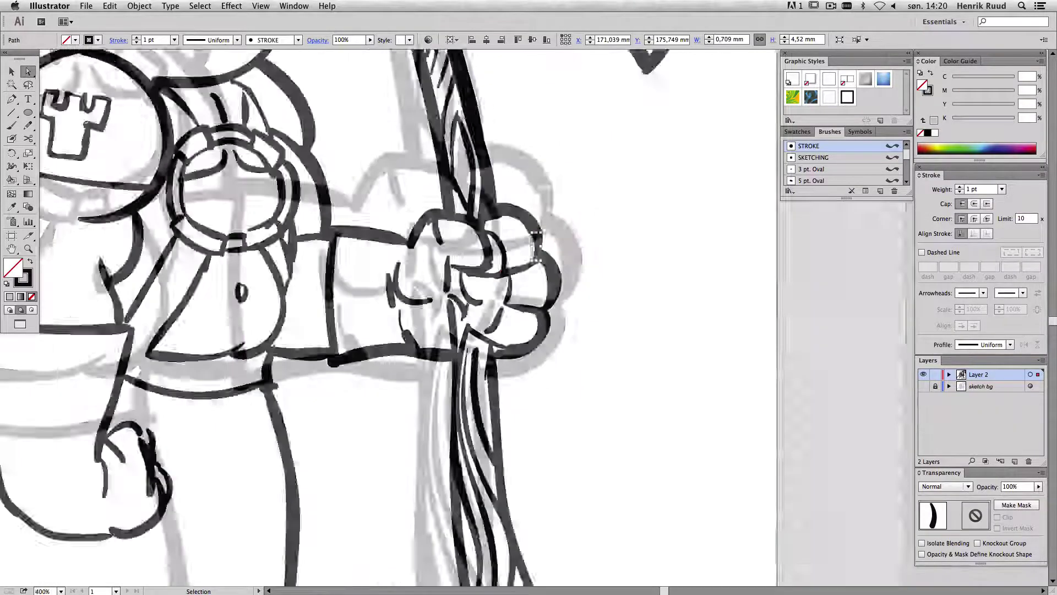
key("ctrl+minus")
key("ctrl+minus")
key("ctrl+minus")
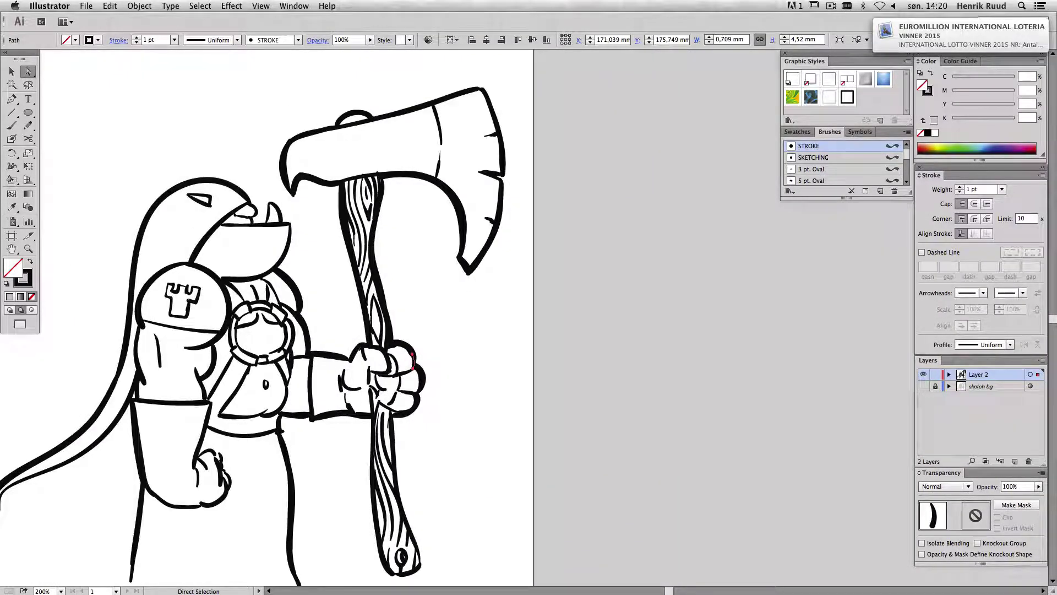
- Create a new layer named COLOUR and lock the line-art layer
left_click(1015, 462)
double_click(986, 385)
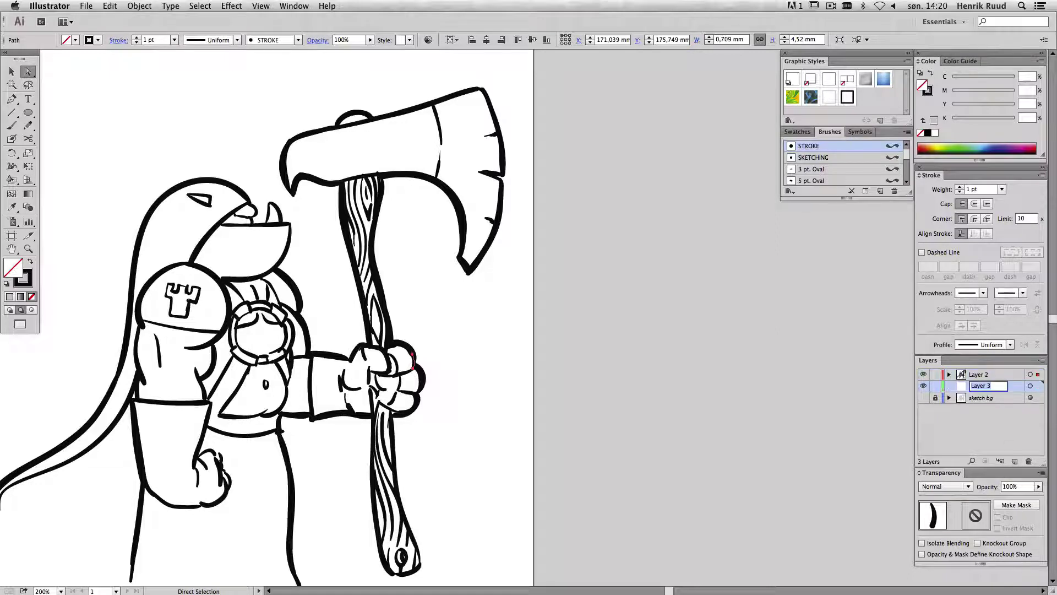
type("COLOUR")
key("Return")
key("ctrl+2")
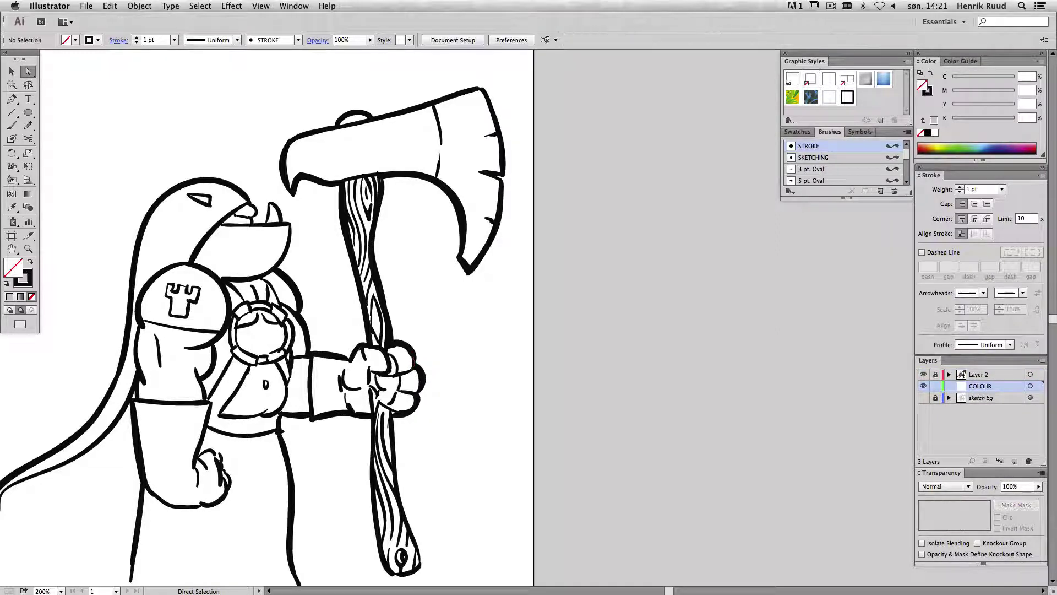
- Float the Color panel and open the Swatches panel beside the artwork
left_click_drag(928, 61, 568, 229)
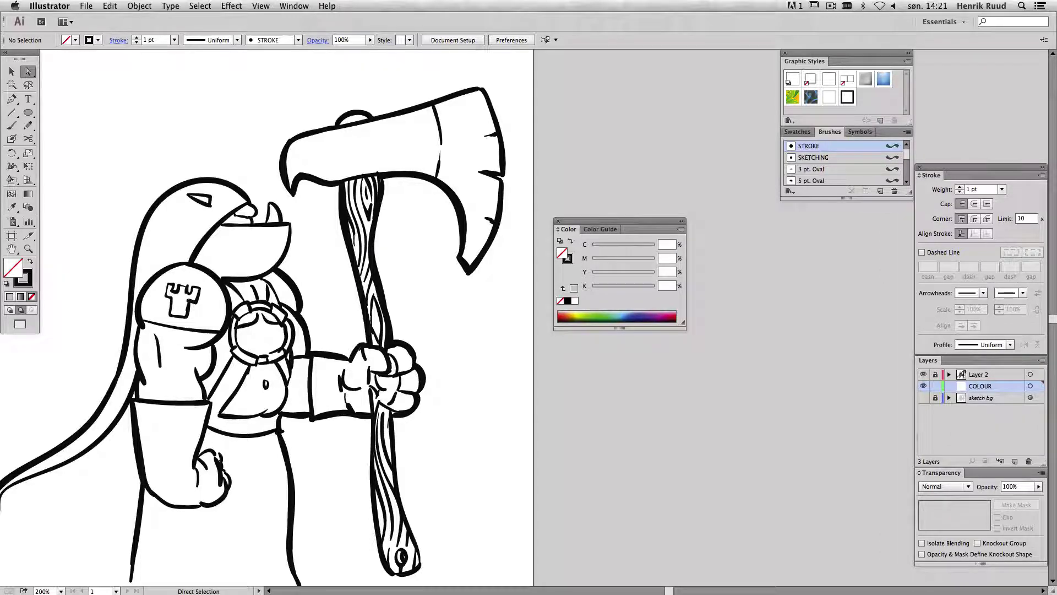
left_click(294, 5)
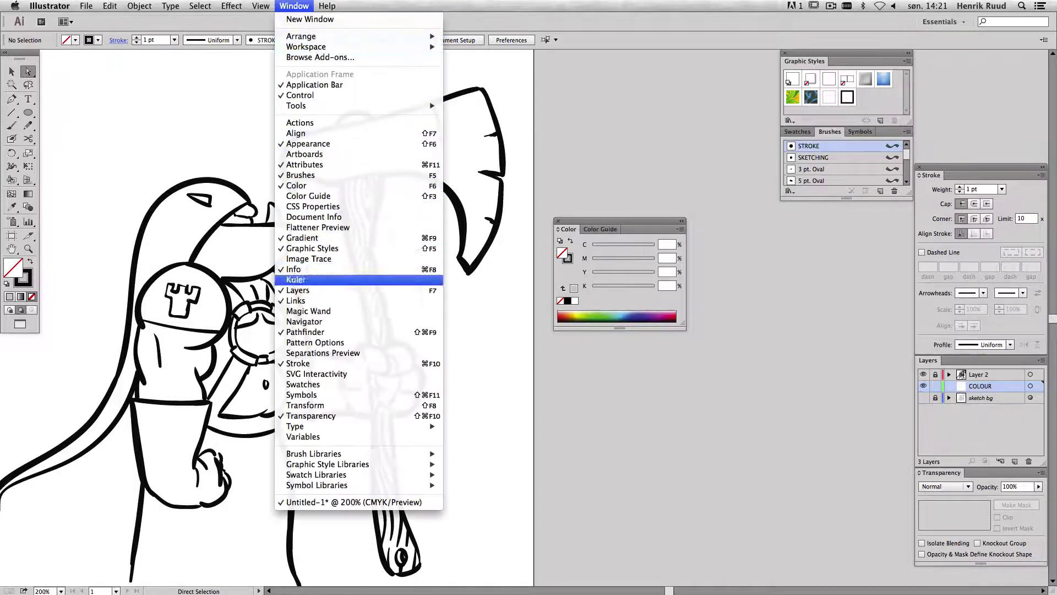
left_click(303, 384)
left_click_drag(797, 132, 438, 312)
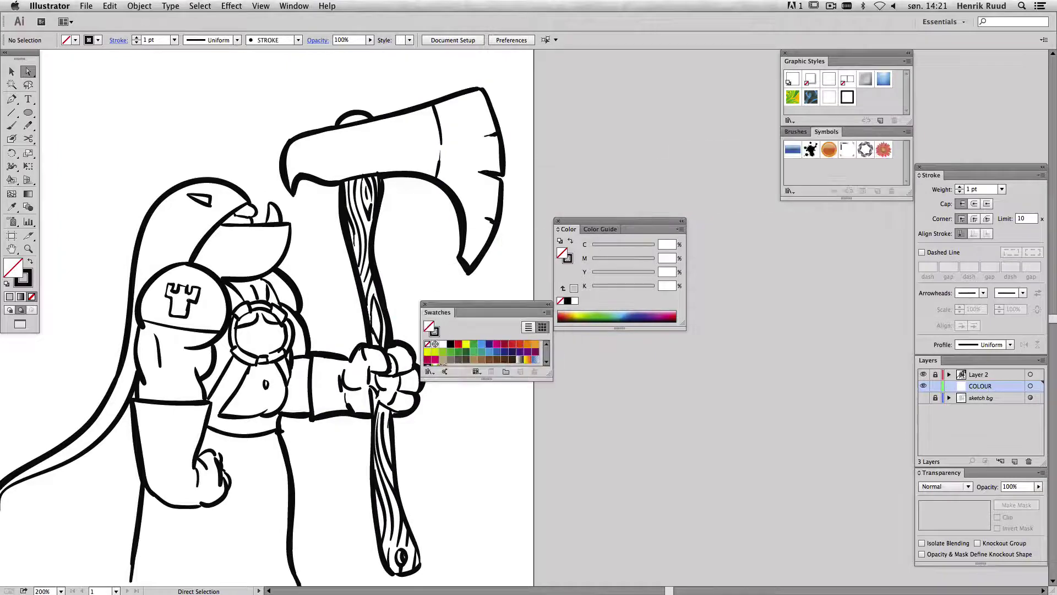
- Redock the Color panel, close Symbols, and enlarge Swatches with large thumbnails
left_click_drag(568, 229, 928, 61)
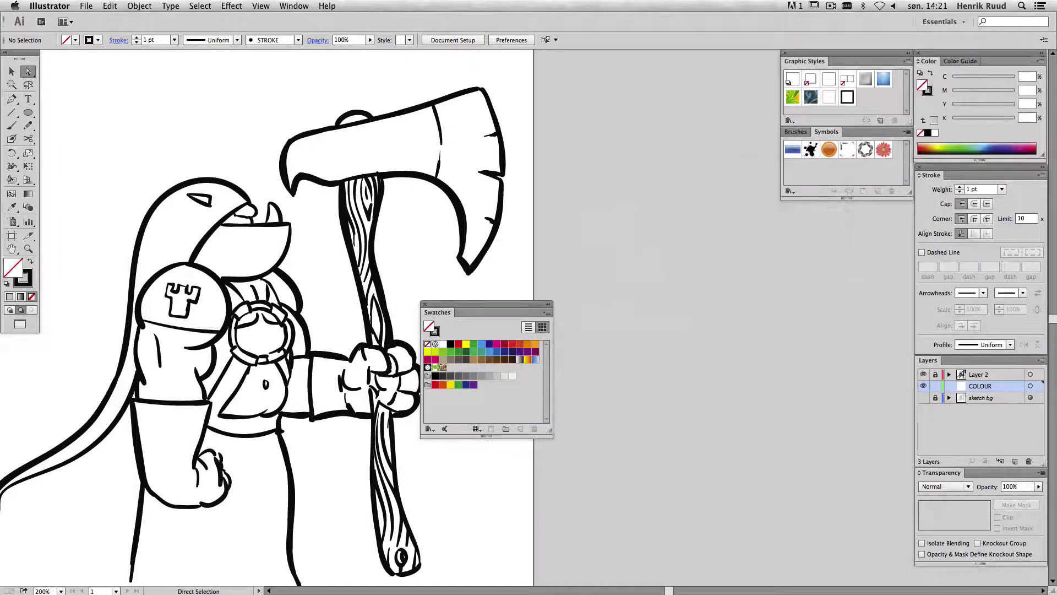
left_click_drag(826, 132, 691, 198)
left_click(672, 196)
left_click(547, 312)
left_click(617, 470)
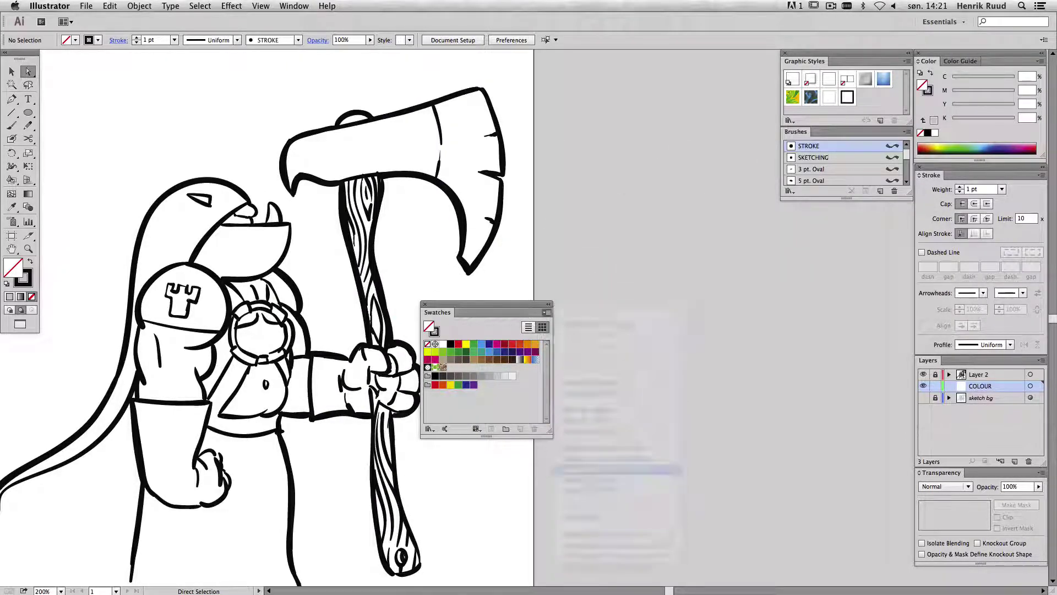
left_click_drag(484, 304, 604, 134)
left_click_drag(683, 281, 753, 338)
- Set the fill to hex 6B6775 and save it as a new swatch named HOOD
left_click(30, 261)
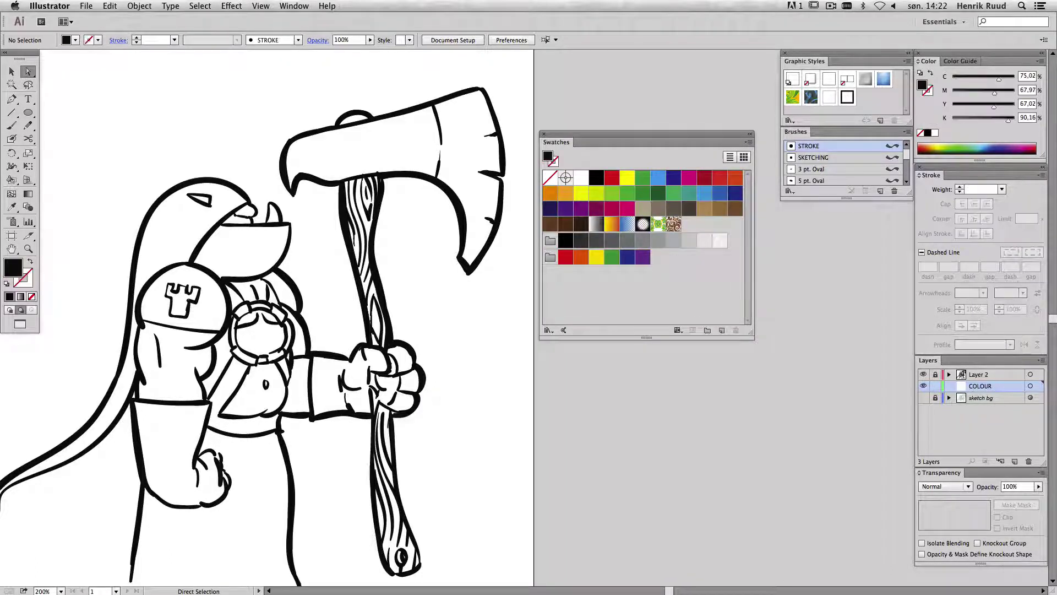
double_click(13, 268)
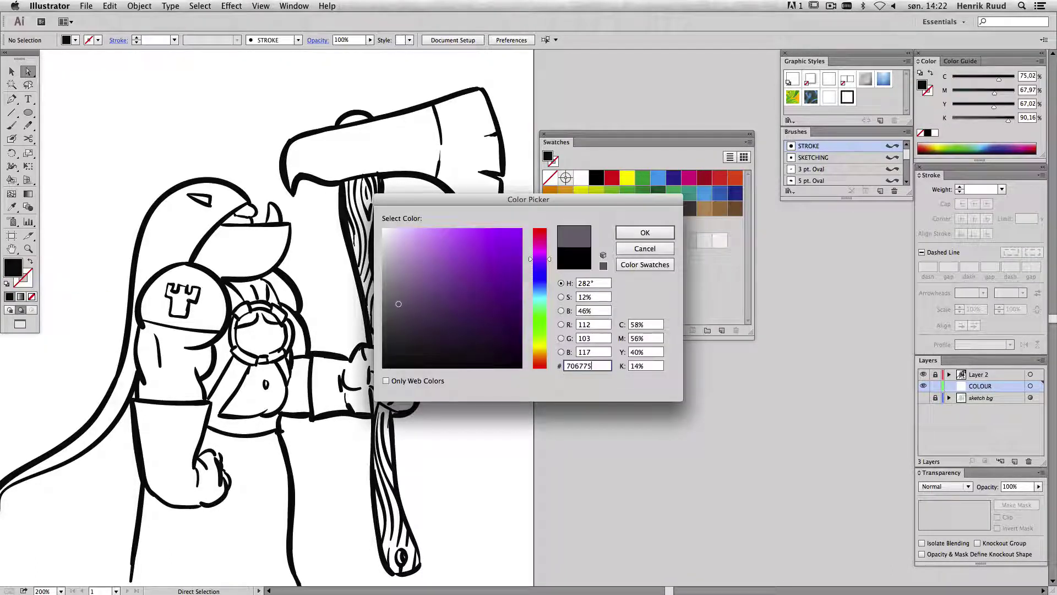
key("BackSpace")
key("BackSpace")
key("BackSpace")
type("6B6775")
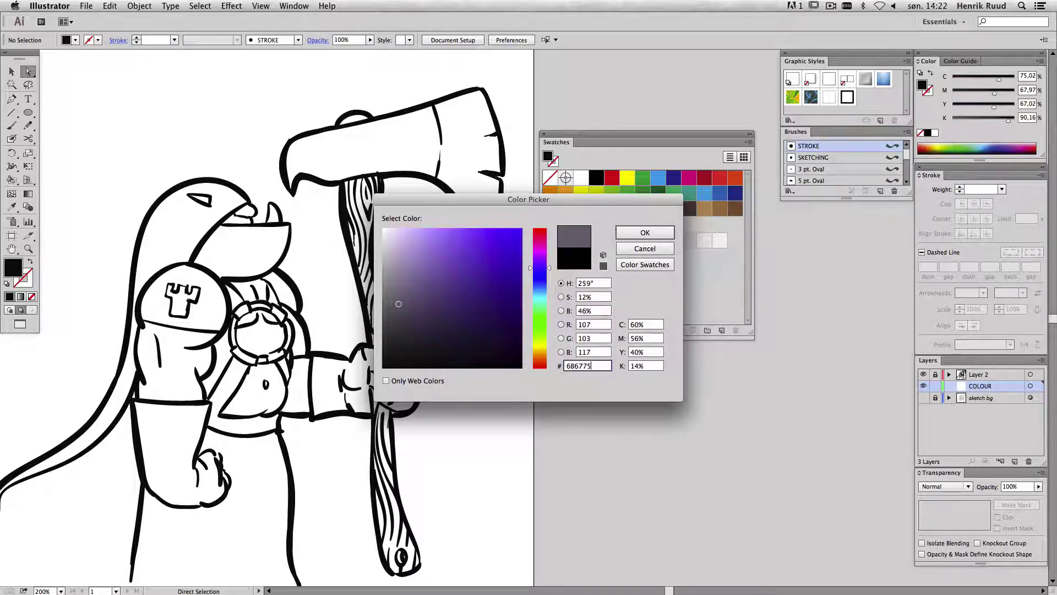
key("Return")
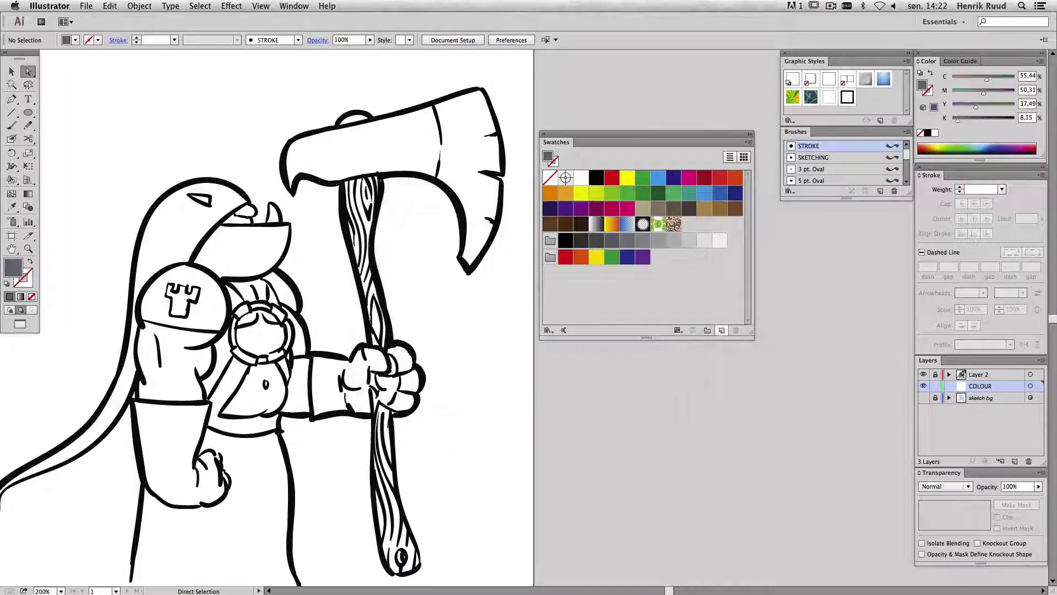
left_click(721, 330)
type("HOOD")
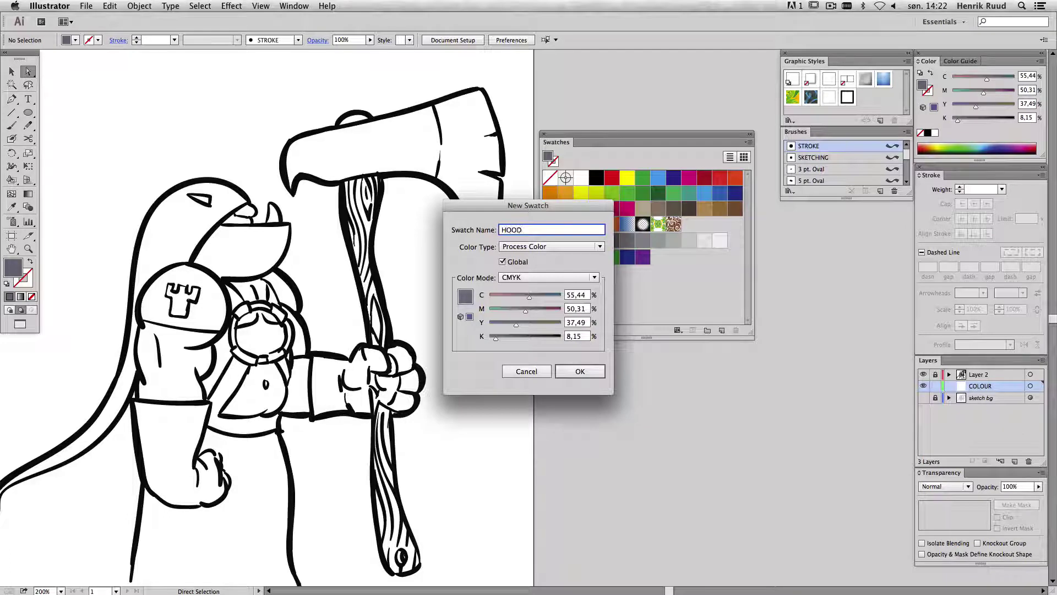
key("Return")
- Brush the HOOD grey as stroke along the hood's top and left inner edge
key("b")
key("shift+x")
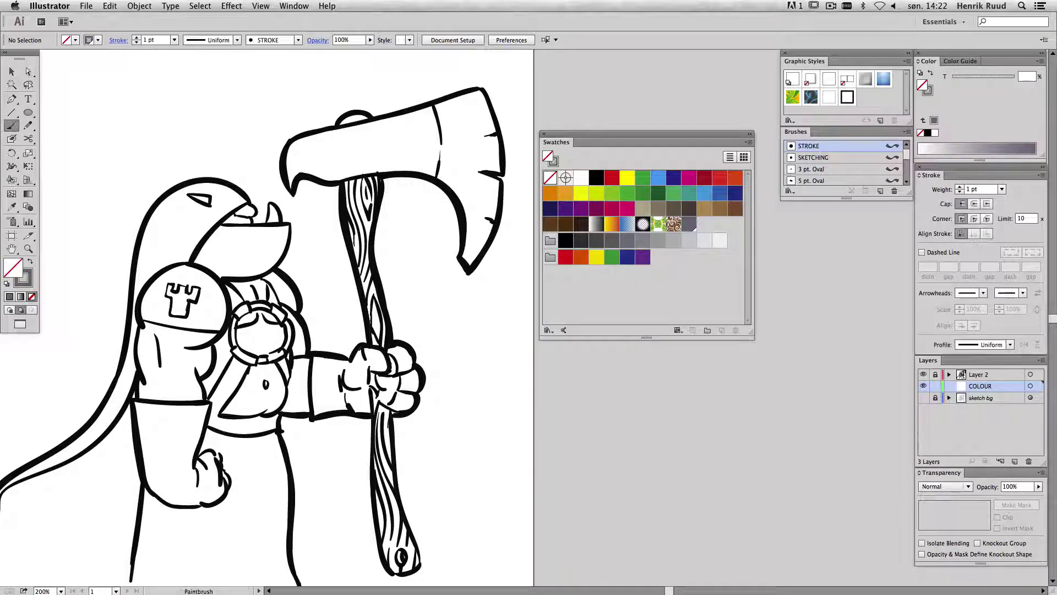
mouse_move(241, 191)
left_mouse_down()
mouse_move(177, 191)
mouse_move(220, 219)
mouse_move(188, 252)
left_mouse_up()
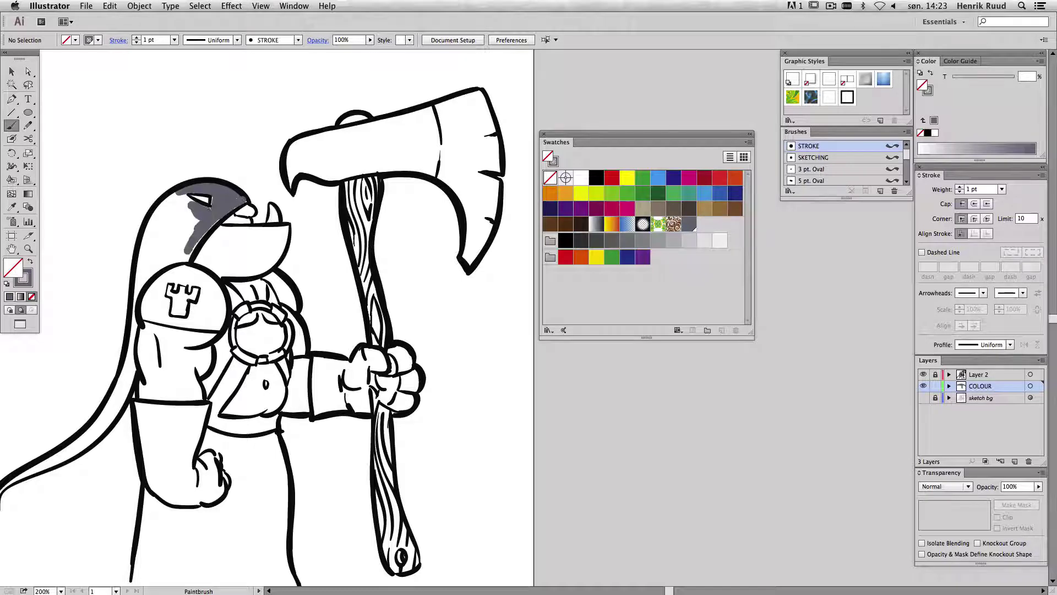
mouse_move(175, 192)
left_mouse_down()
mouse_move(138, 275)
mouse_move(125, 366)
left_mouse_up()
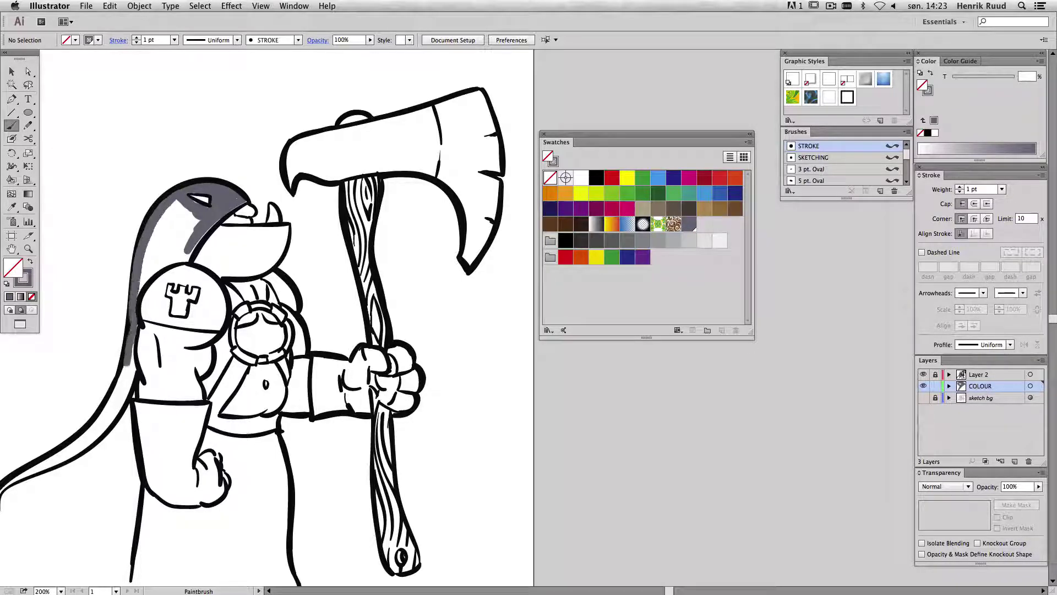
left_click_drag(153, 212, 116, 399)
left_click_drag(182, 201, 142, 275)
mouse_move(187, 207)
left_mouse_down()
mouse_move(157, 254)
mouse_move(187, 260)
mouse_move(157, 267)
mouse_move(135, 295)
left_mouse_up()
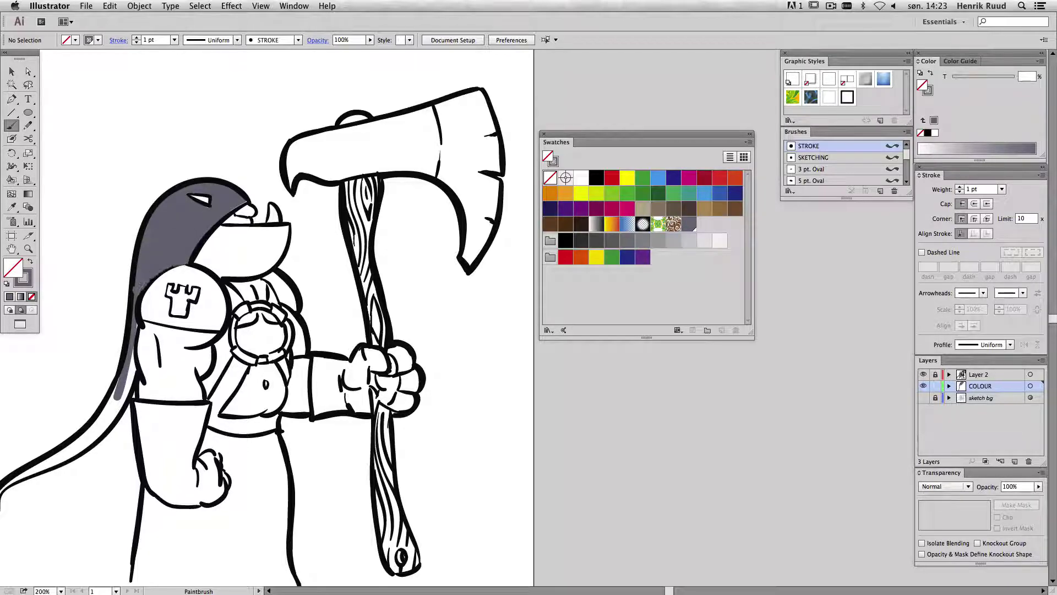
left_click_drag(187, 260, 138, 295)
left_click_drag(136, 349, 123, 396)
- Paint the hood's lower left edge and its tail down to the tip in grey
scroll(275, 320, "down", 6)
scroll(275, 319, "left", 5)
left_click_drag(260, 243, 226, 282)
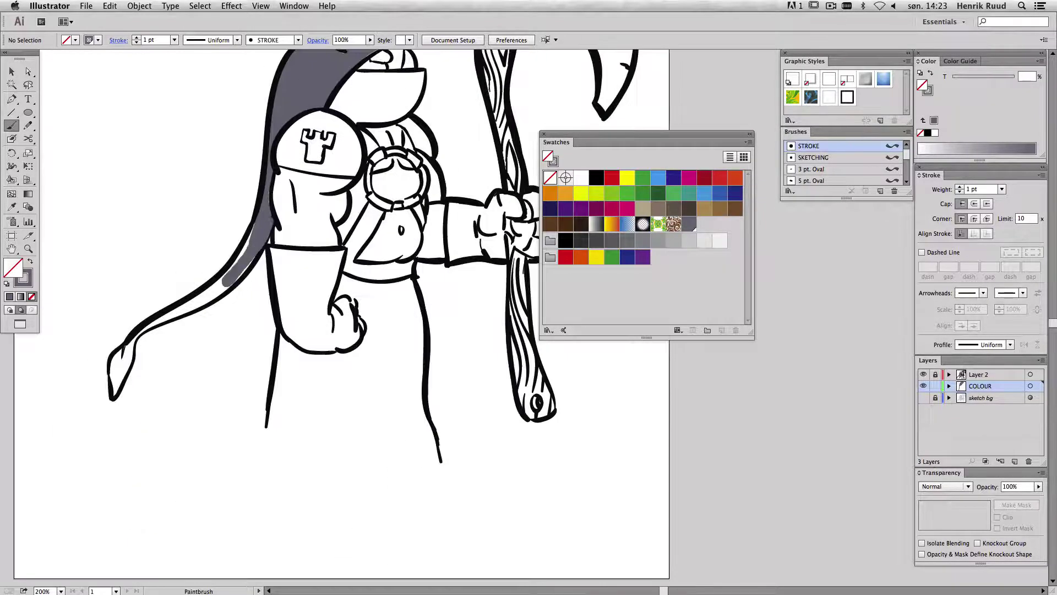
left_click_drag(273, 218, 207, 300)
left_click_drag(252, 262, 110, 380)
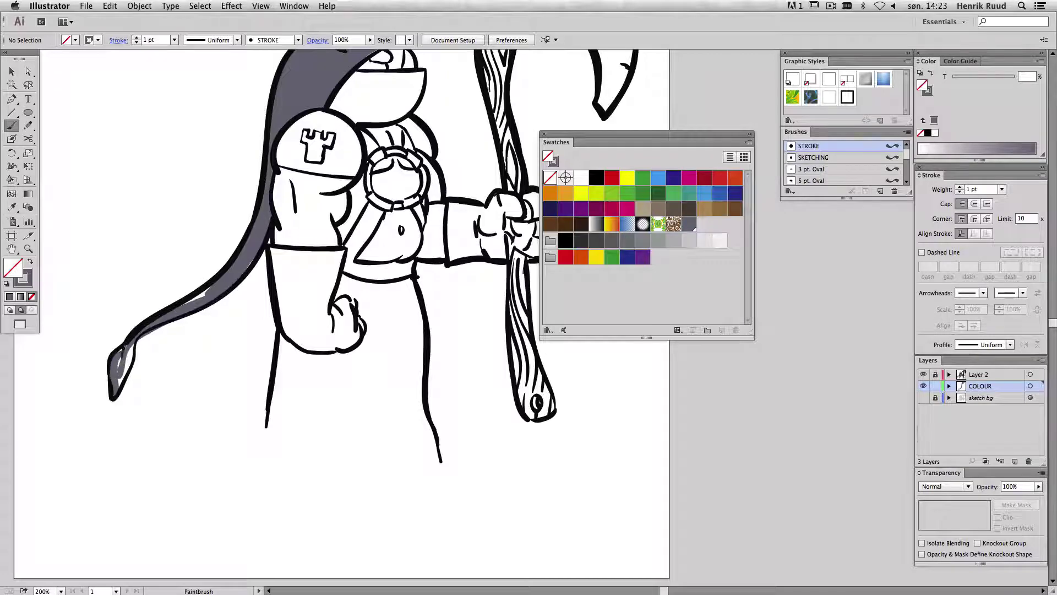
left_click_drag(135, 337, 117, 385)
left_click_drag(218, 280, 182, 304)
scroll(331, 319, "up", 4)
scroll(331, 320, "right", 4)
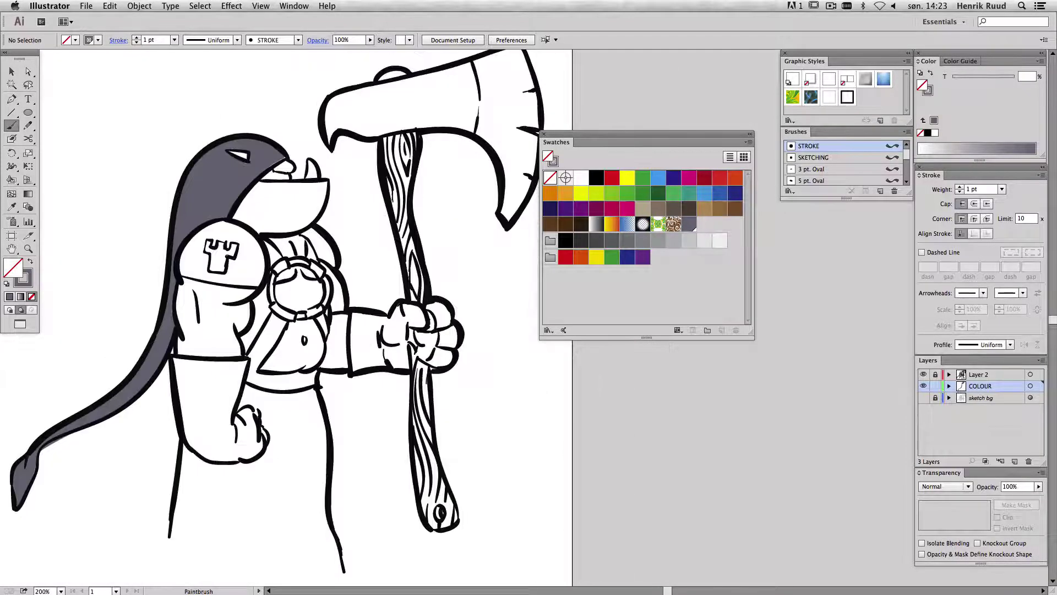
- Edit the HOOD swatch with preview, adjusting black to 26, then clear the fill to none
double_click(688, 223)
left_click(459, 370)
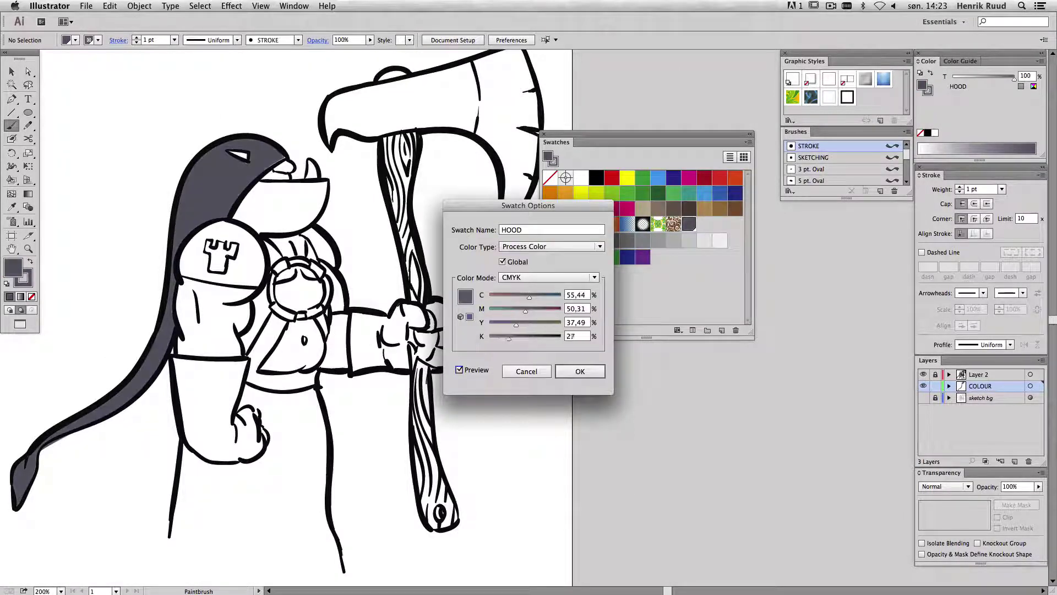
double_click(577, 336)
type("44")
key("Tab")
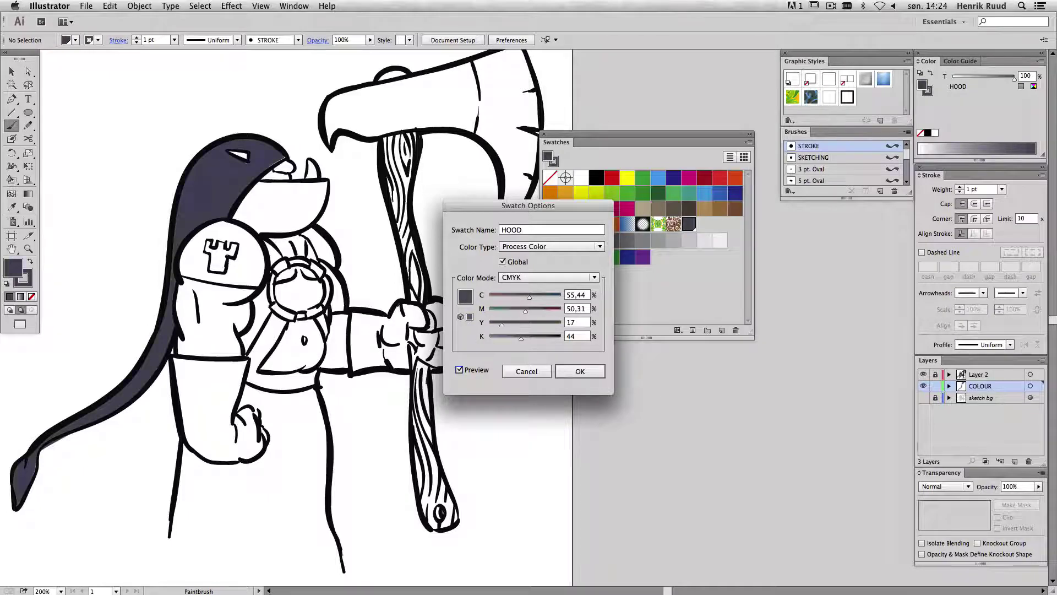
type("7826")
key("Tab")
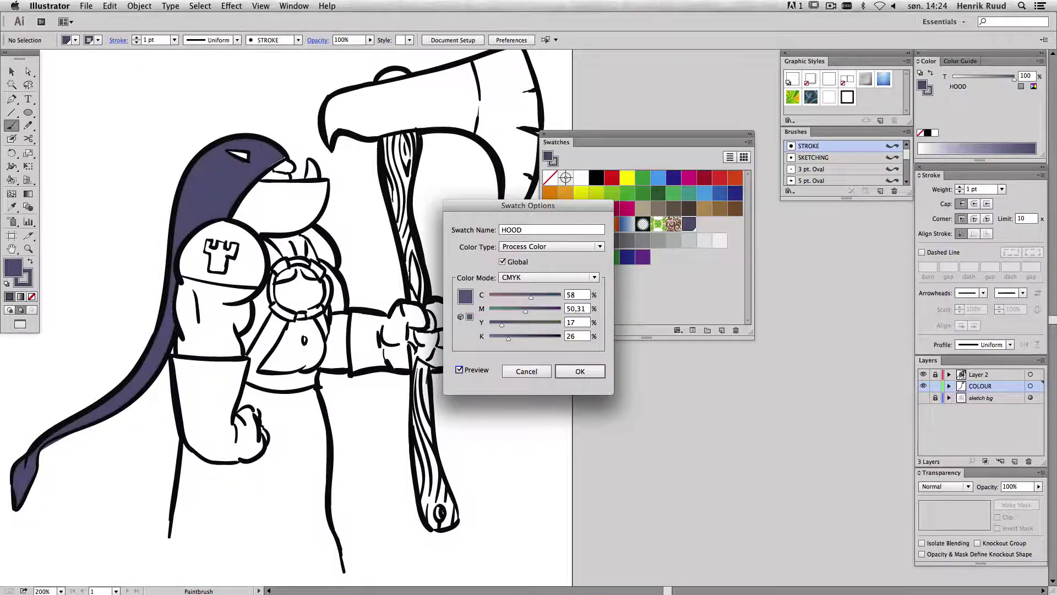
key("Return")
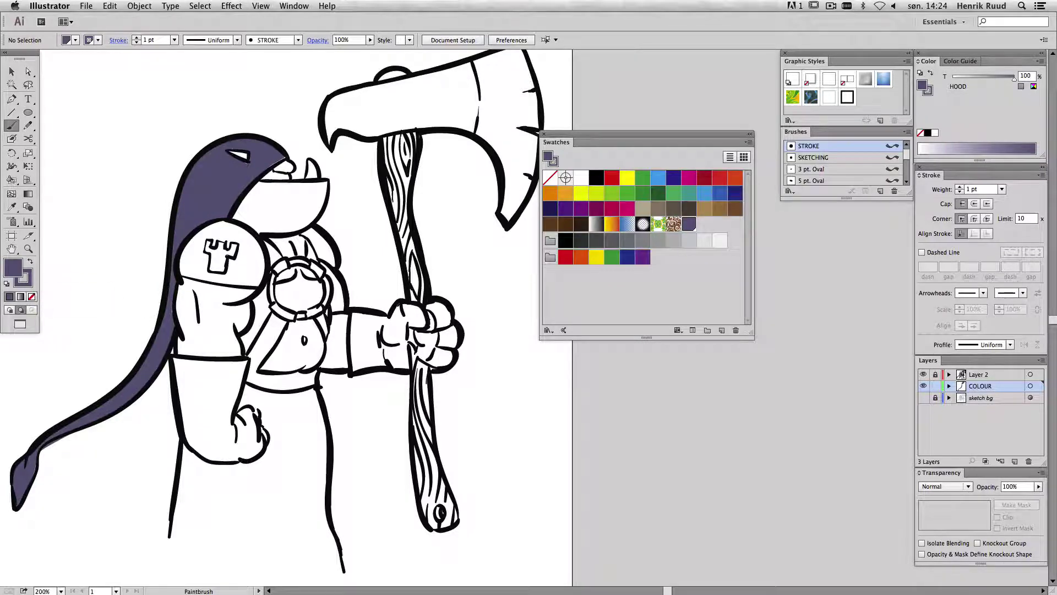
left_click(31, 296)
- Set the fill to hex 827D64 and save it as a swatch named SKIN LIGHT
double_click(13, 268)
type("827D64")
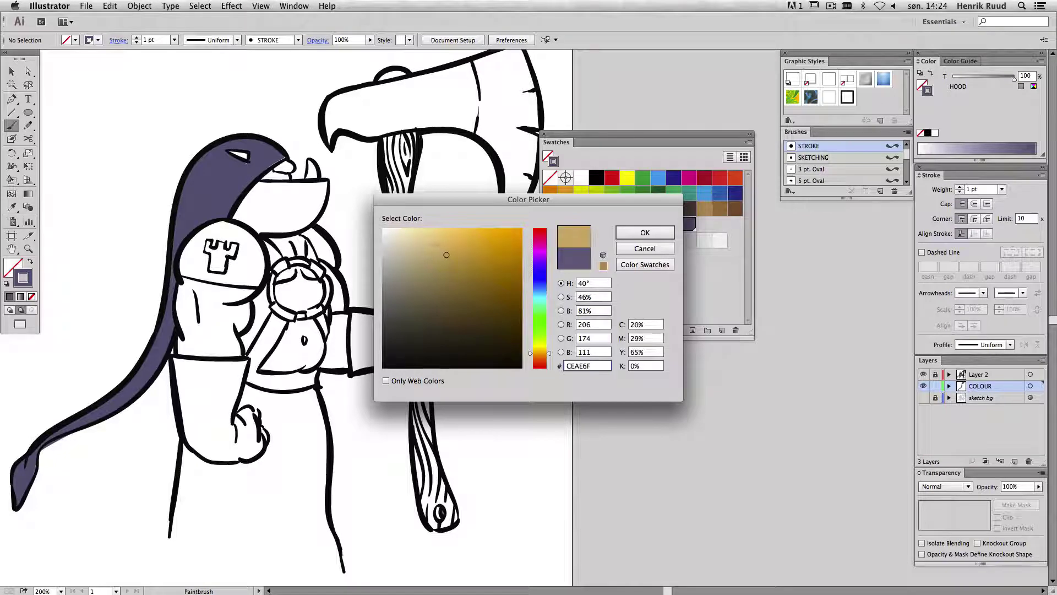
key("Return")
left_click(721, 330)
type("SKIN LIGHT")
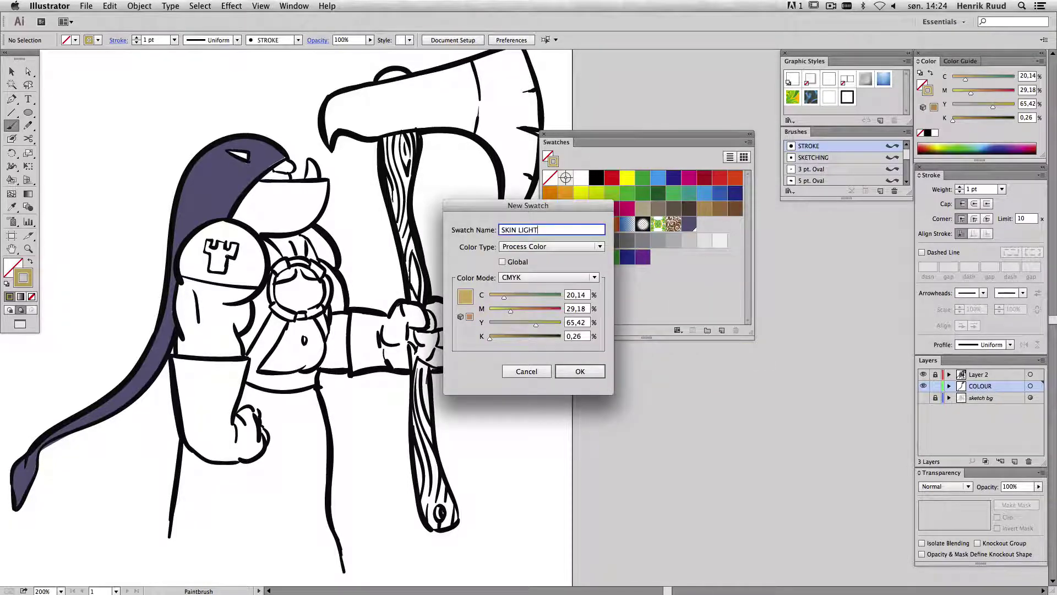
key("Return")
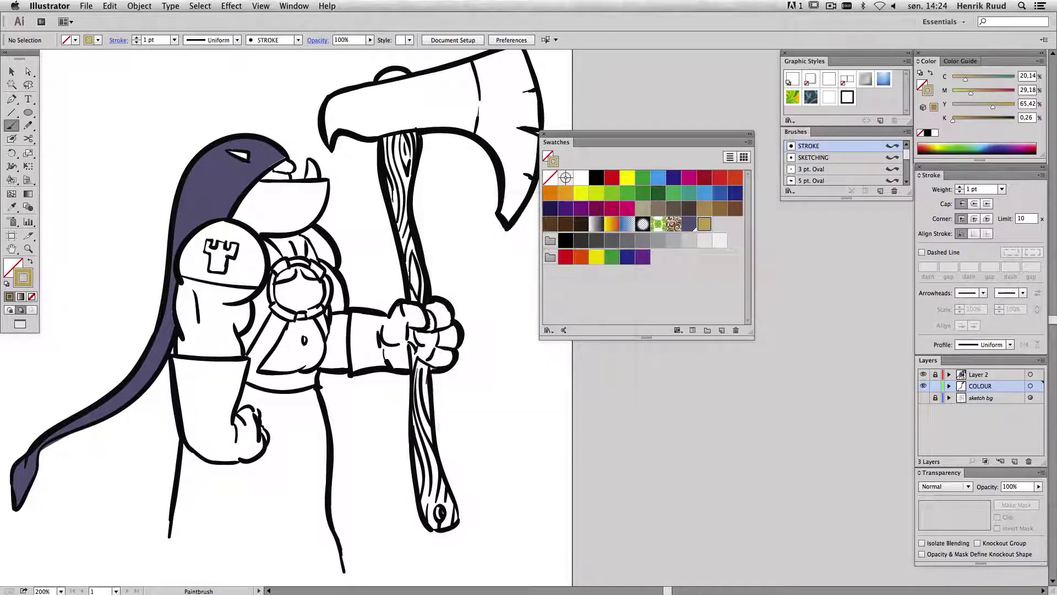
- Paint the upper arm tan, from the band down to its lower edge
left_click_drag(180, 279, 255, 292)
mouse_move(181, 286)
left_mouse_down()
mouse_move(190, 337)
mouse_move(248, 337)
left_mouse_up()
mouse_move(237, 300)
left_mouse_down()
mouse_move(179, 350)
mouse_move(239, 344)
left_mouse_up()
left_click_drag(264, 289, 242, 355)
- Paint the chest medallion, strap area and belly triangle tan
mouse_move(281, 273)
left_mouse_down()
mouse_move(316, 278)
mouse_move(322, 308)
mouse_move(311, 284)
left_mouse_up()
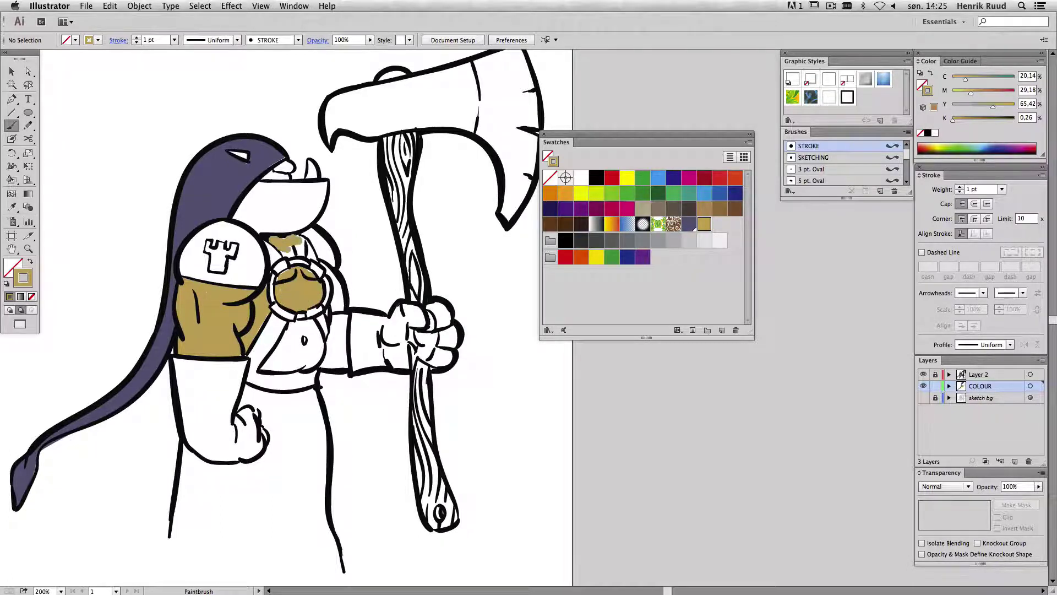
mouse_move(292, 238)
left_mouse_down()
mouse_move(273, 256)
mouse_move(324, 251)
mouse_move(317, 266)
mouse_move(339, 308)
left_mouse_up()
left_click_drag(335, 264, 330, 366)
mouse_move(341, 308)
left_mouse_down()
mouse_move(344, 349)
mouse_move(330, 372)
mouse_move(265, 370)
left_mouse_up()
left_click_drag(311, 322, 270, 366)
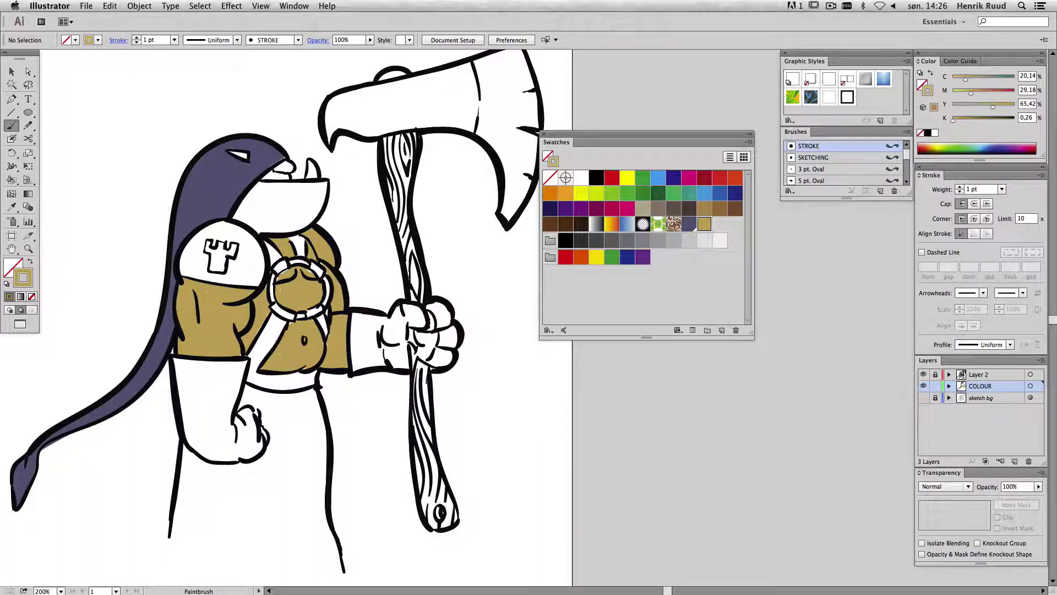
- Paint the jaw tan and fill the eye under the hood dark grey
mouse_move(256, 190)
left_mouse_down()
mouse_move(327, 183)
mouse_move(308, 234)
mouse_move(238, 201)
mouse_move(325, 237)
left_mouse_up()
left_click_drag(264, 182, 292, 166)
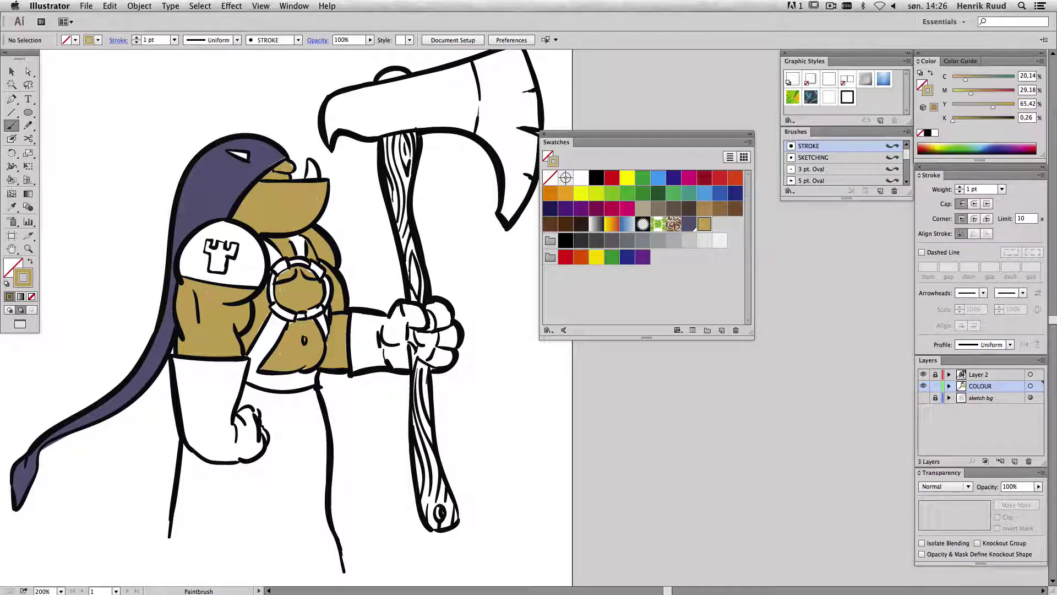
left_click(581, 241)
left_click_drag(231, 152, 248, 160)
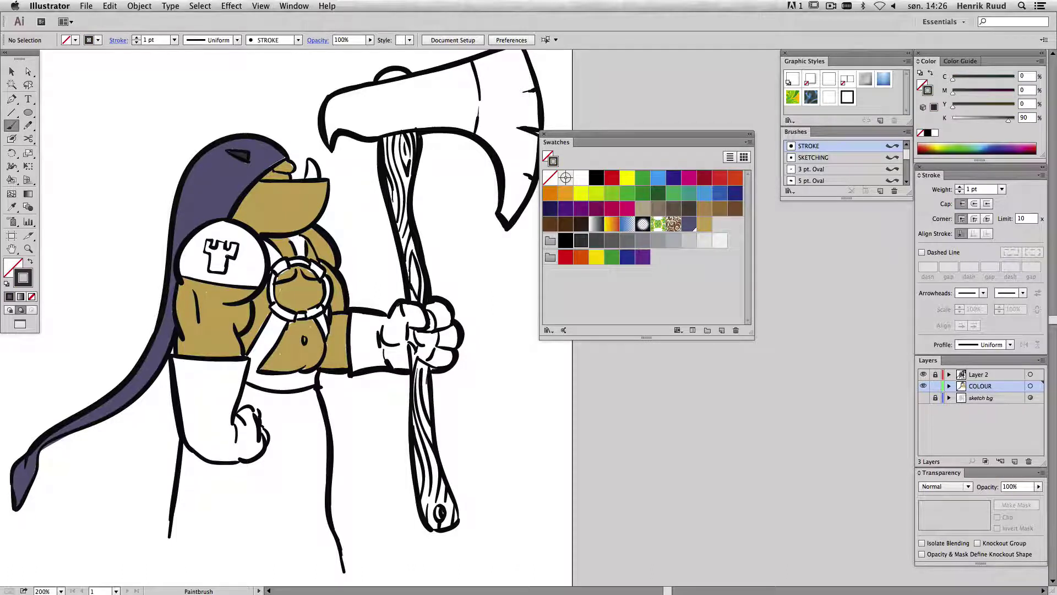
- Select all tan-filled shapes and turn their swatch into a duller global SKIN LIGHT colour
left_click(303, 341, "ctrl+alt")
left_click(200, 5)
mouse_move(206, 105)
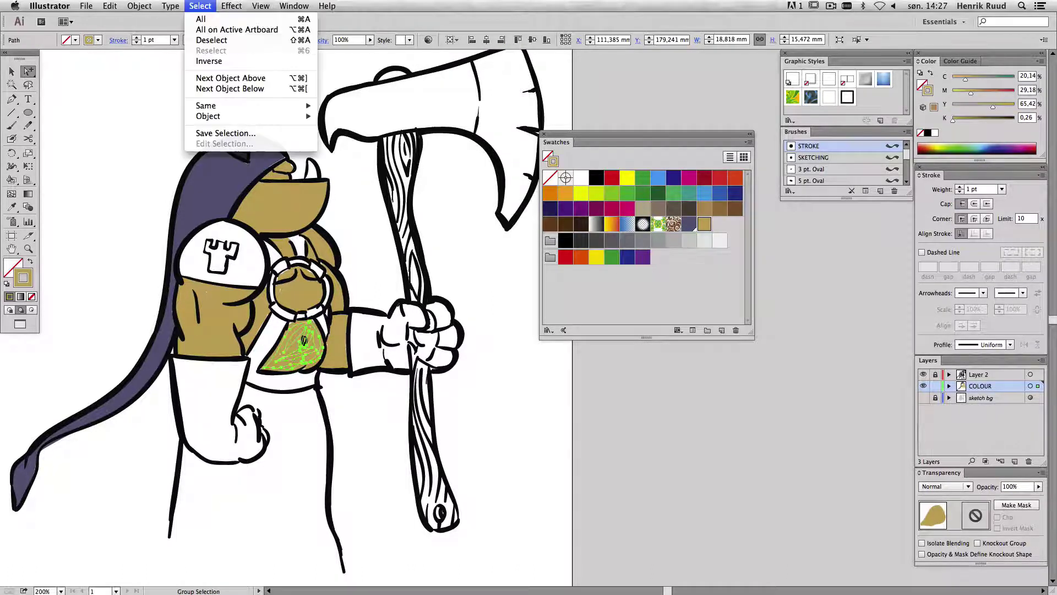
left_click(352, 142)
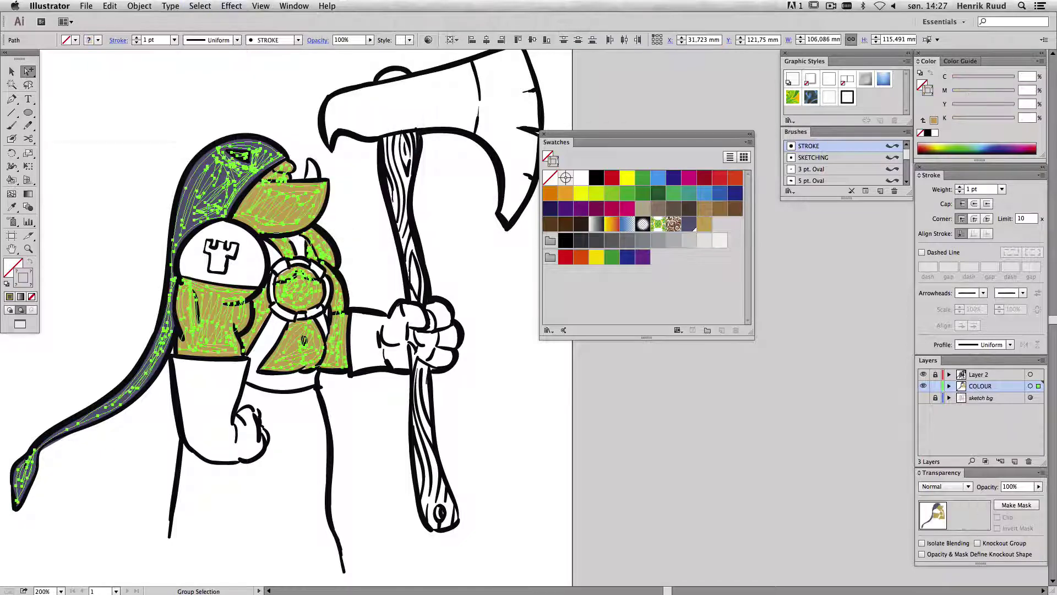
left_click(215, 319)
left_click(199, 6)
left_click(346, 148)
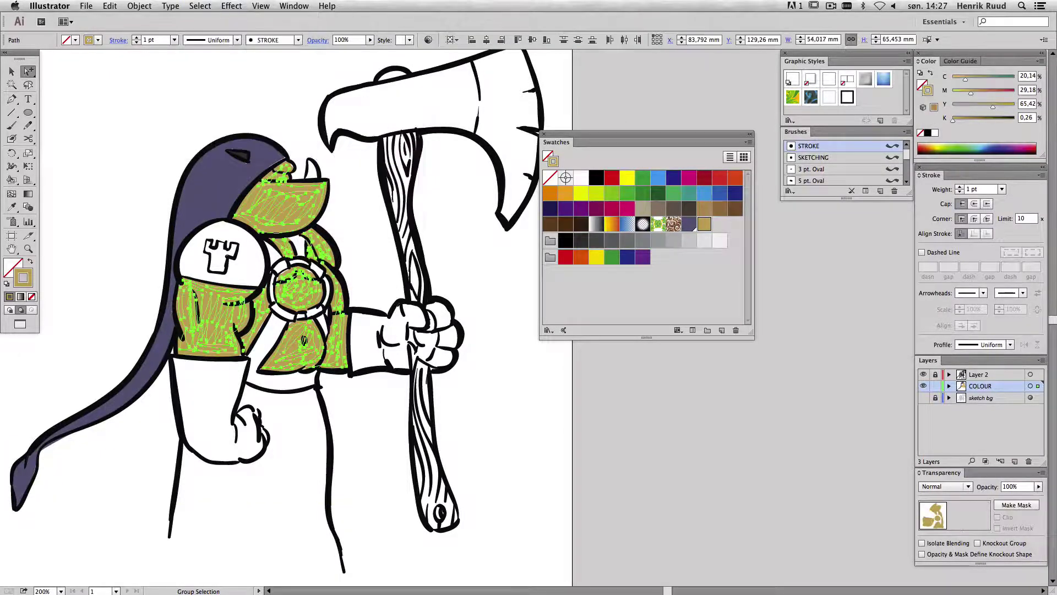
double_click(704, 223)
left_click(460, 369)
type("42")
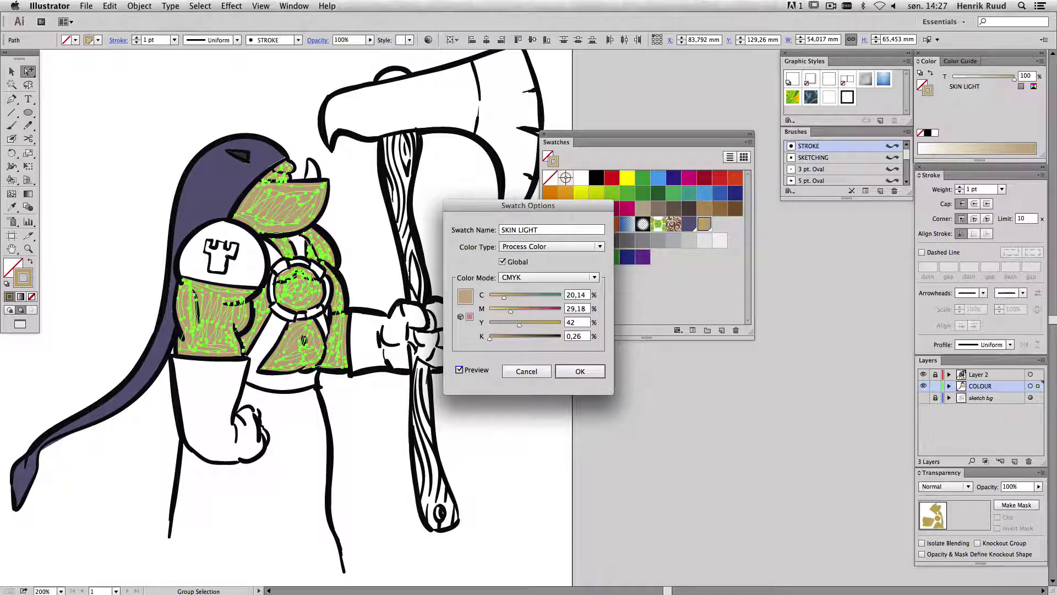
key("Return")
key("ctrl+shift+a")
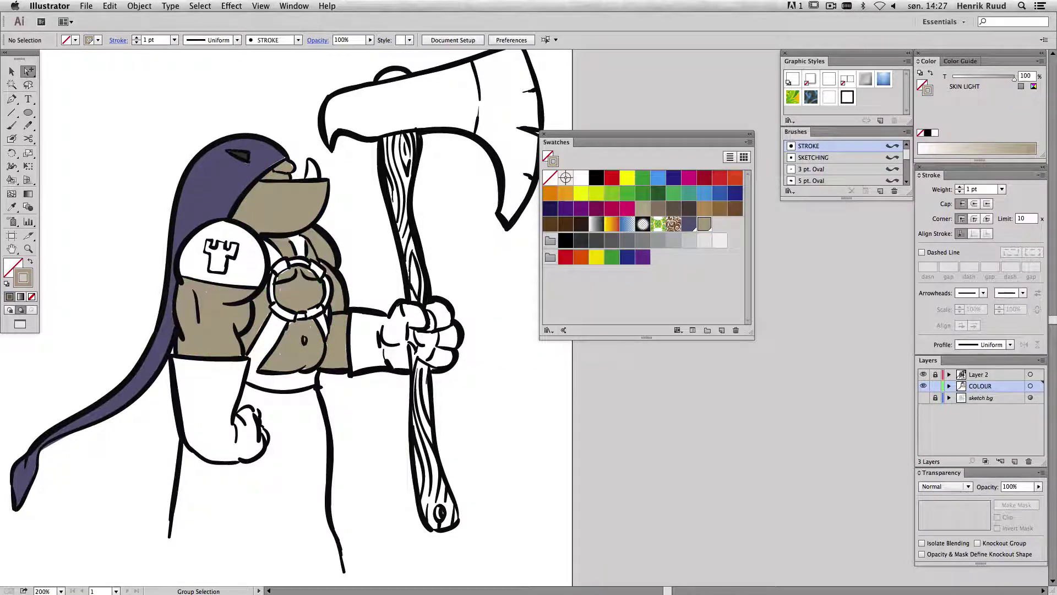
- Duplicate the skin swatch and rename the darker copy 'SKIN Drk'
left_click(748, 142)
left_click(802, 163)
double_click(720, 223)
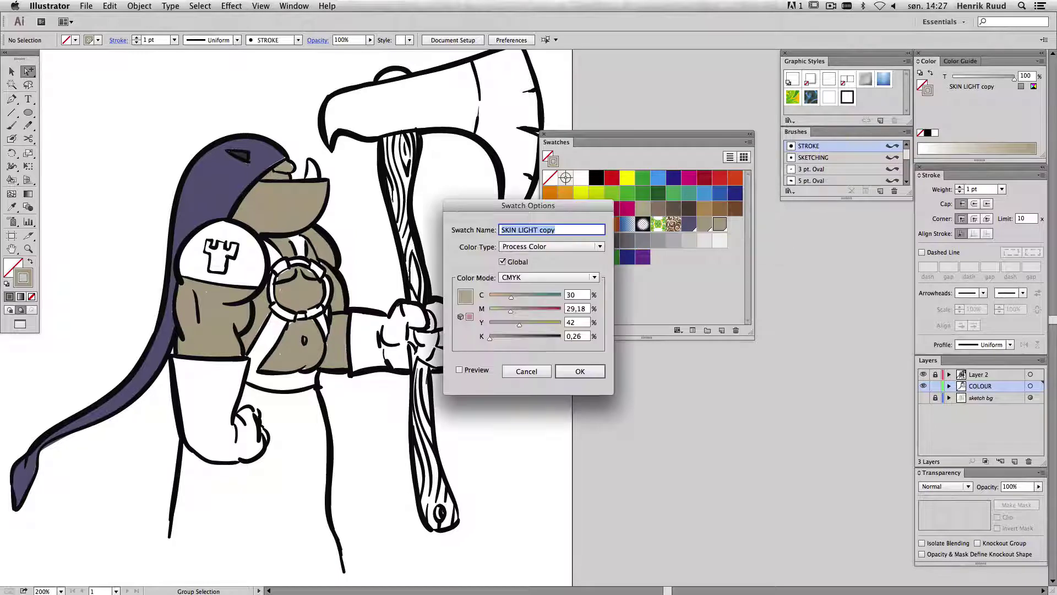
key("Right")
key("BackSpace")
key("BackSpace")
key("BackSpace")
type("rk")
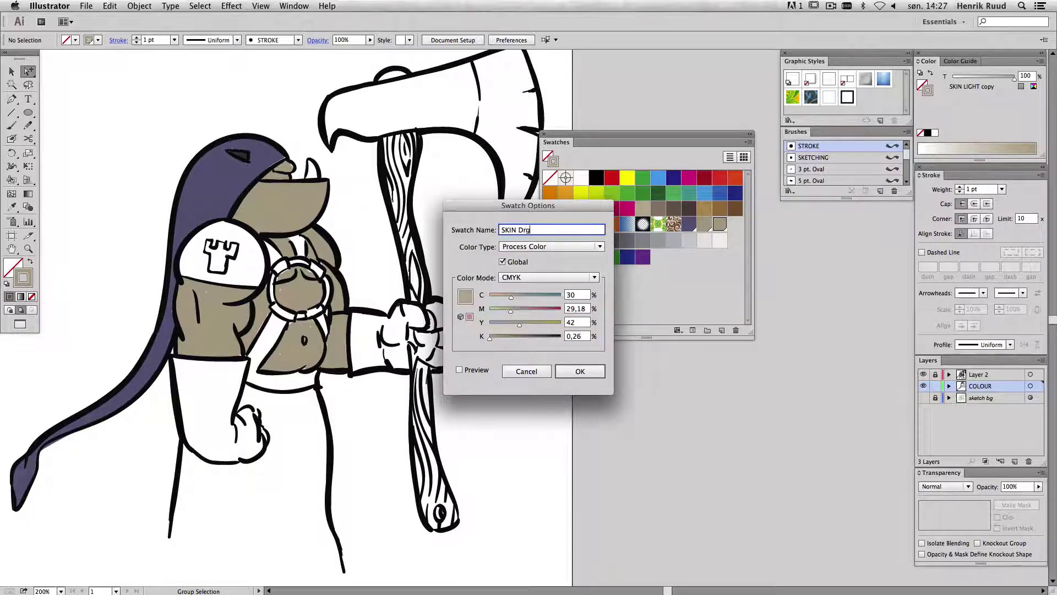
key("Return")
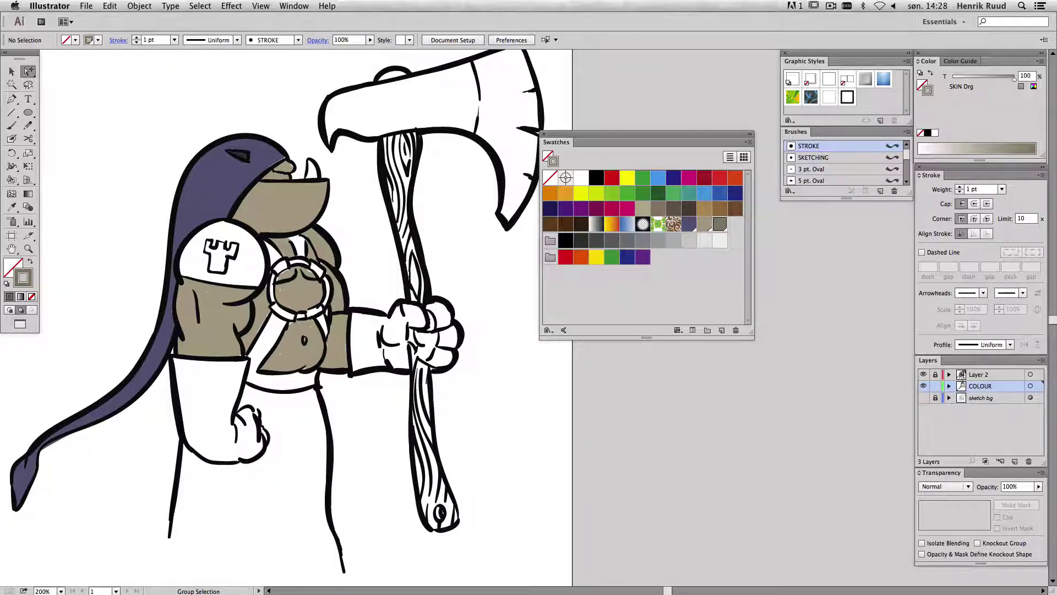
key("b")
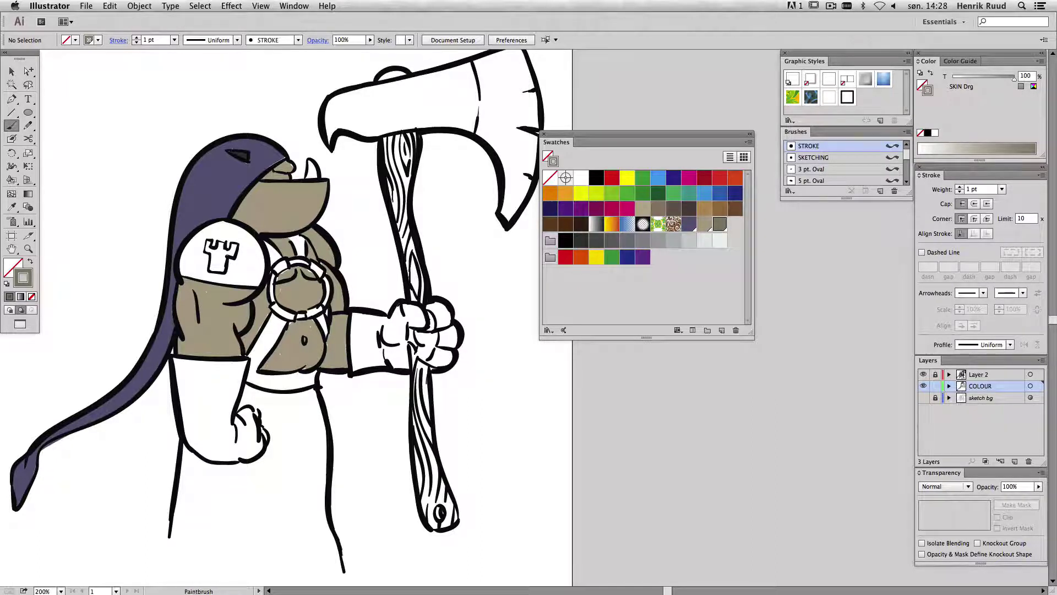
- On a new layer above COLOUR, paint darker shading across the chest, torso and jaw
left_click(1015, 461)
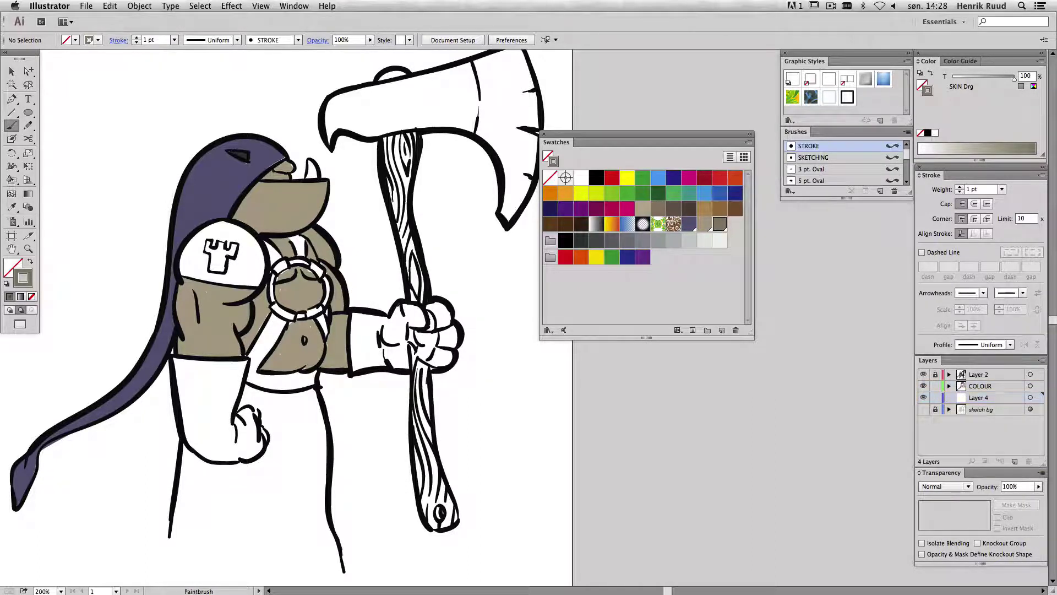
left_click_drag(980, 397, 980, 383)
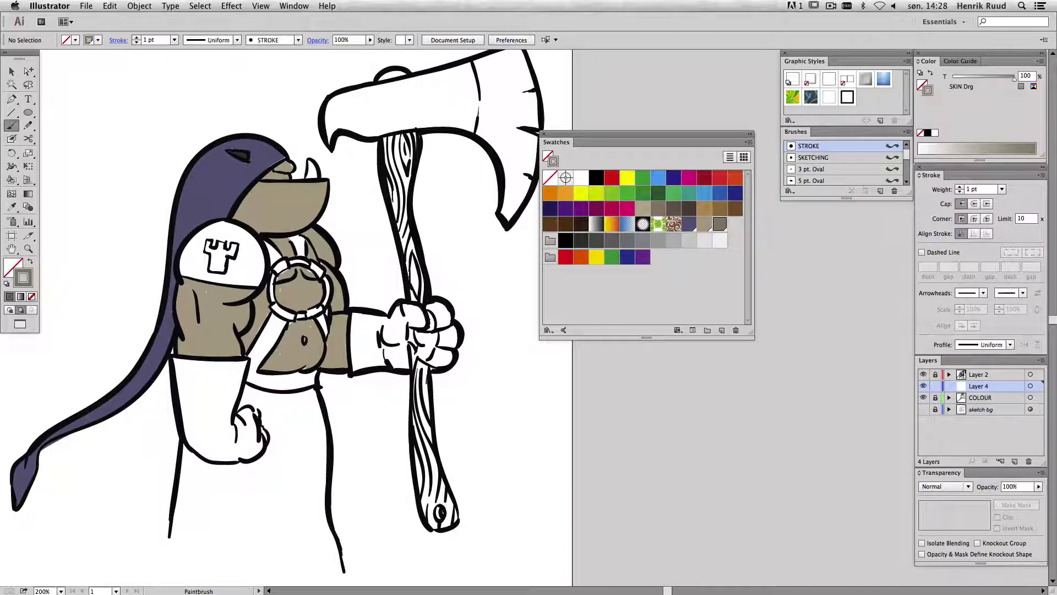
mouse_move(282, 239)
left_mouse_down()
mouse_move(292, 250)
mouse_move(315, 245)
left_mouse_up()
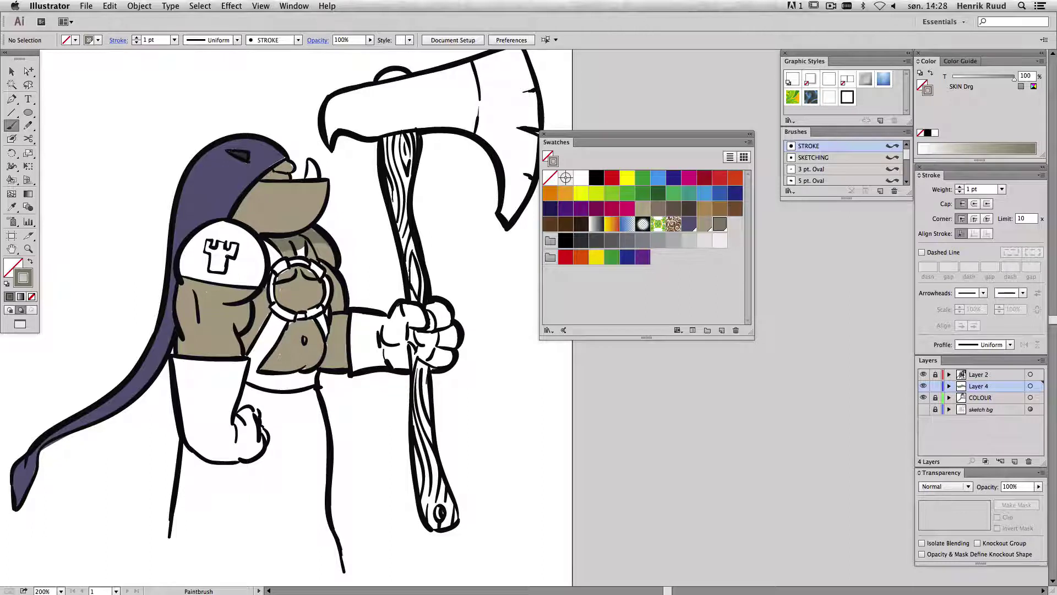
mouse_move(265, 290)
left_mouse_down()
mouse_move(246, 341)
mouse_move(299, 367)
left_mouse_up()
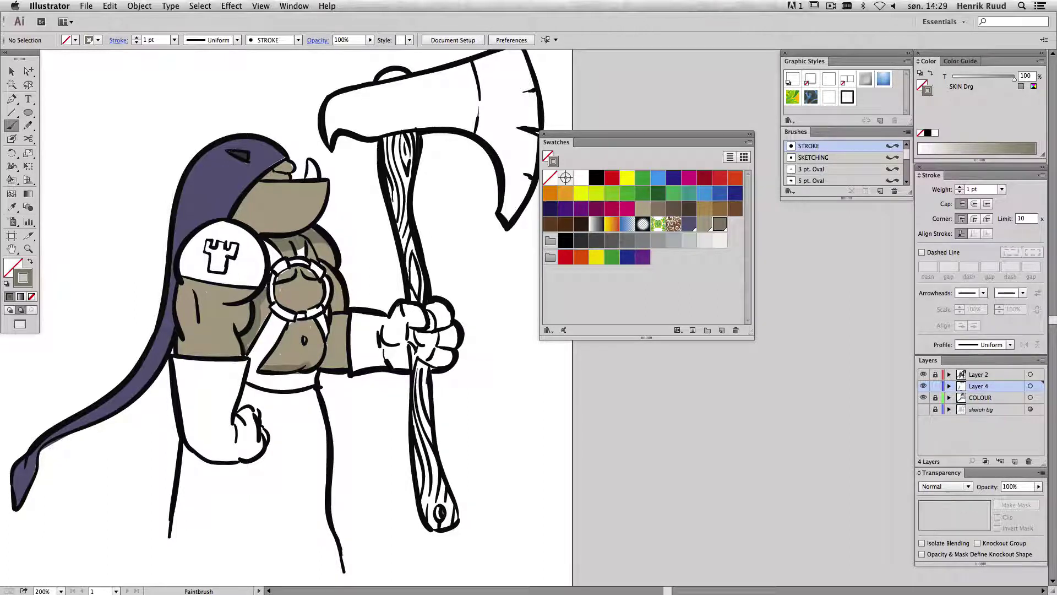
left_click_drag(294, 324, 266, 363)
left_click_drag(334, 332, 324, 371)
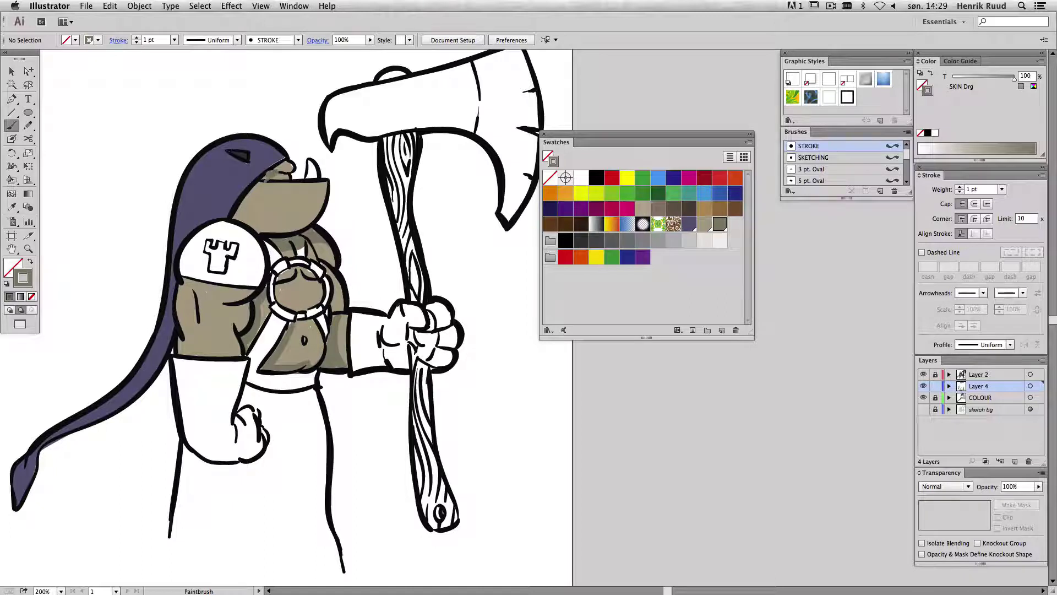
mouse_move(264, 179)
left_mouse_down()
mouse_move(292, 164)
mouse_move(235, 219)
mouse_move(263, 231)
left_mouse_up()
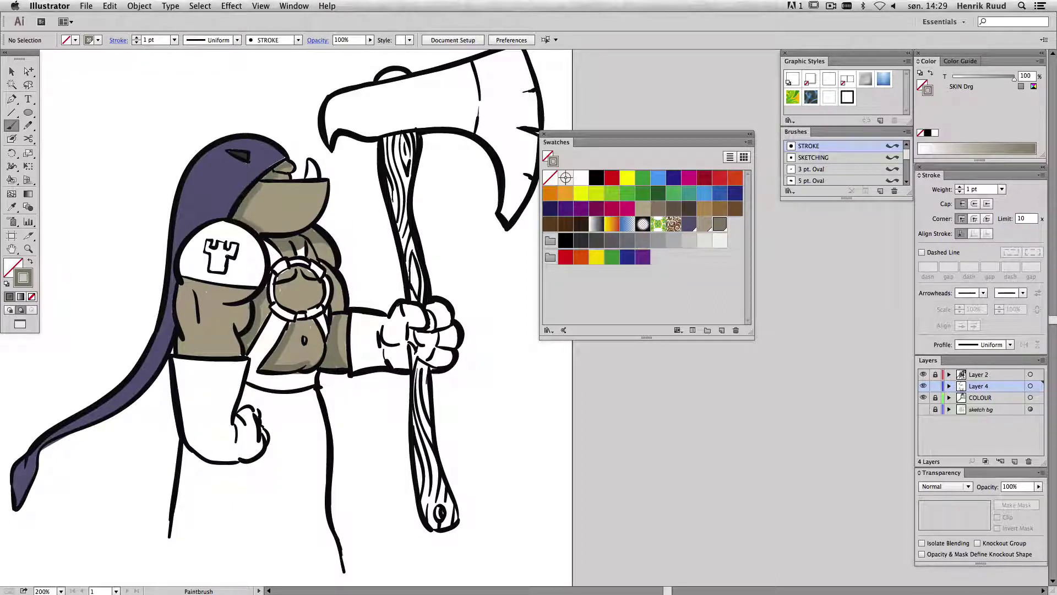
left_click_drag(275, 184, 290, 172)
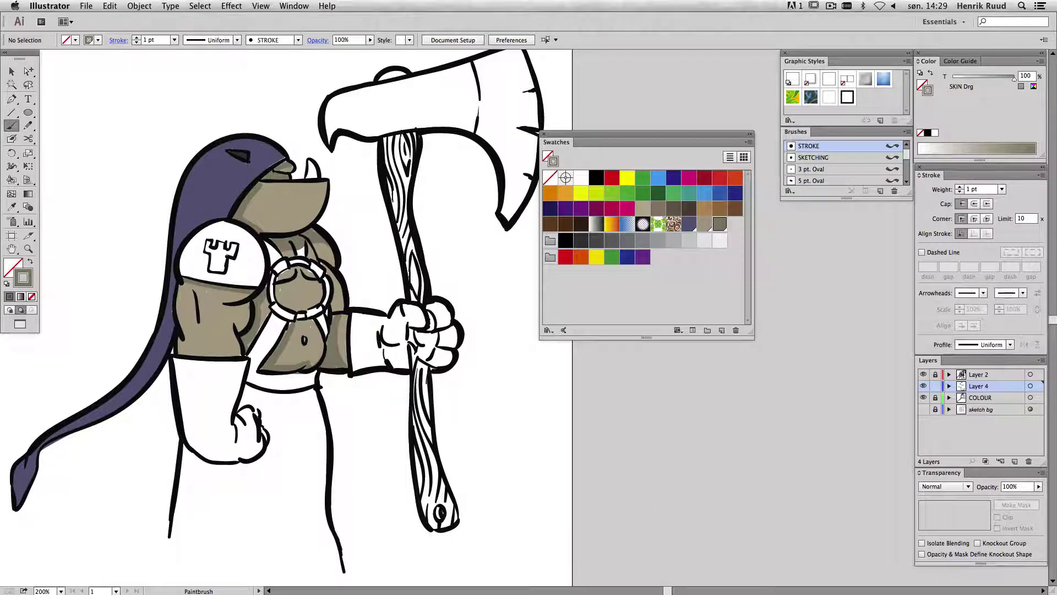
- Rename the K=90 dark grey swatch 'LEARHER' and make it global
key("space")
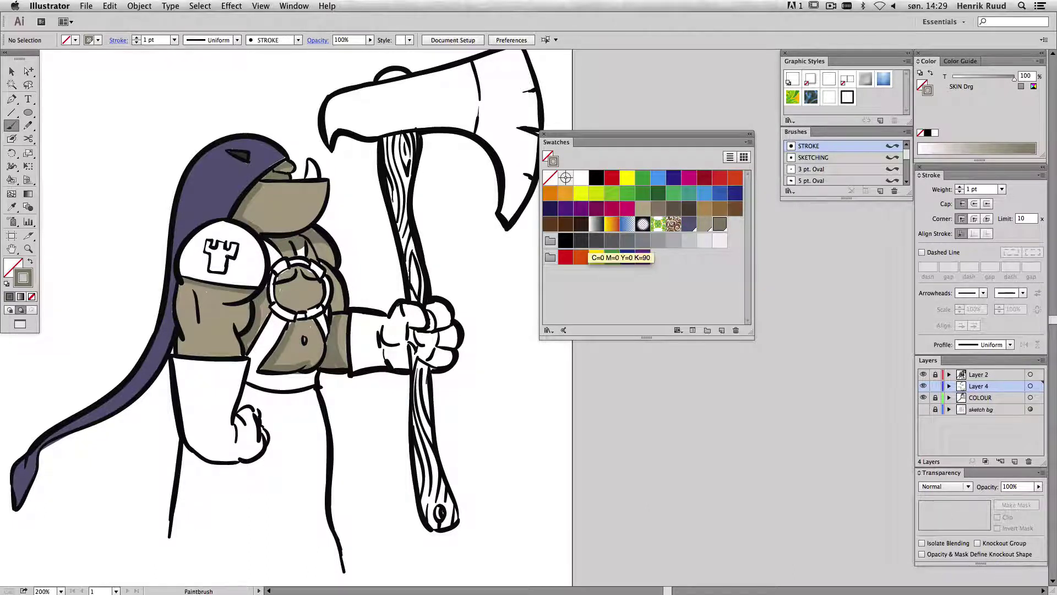
double_click(581, 240)
type("LEARHER")
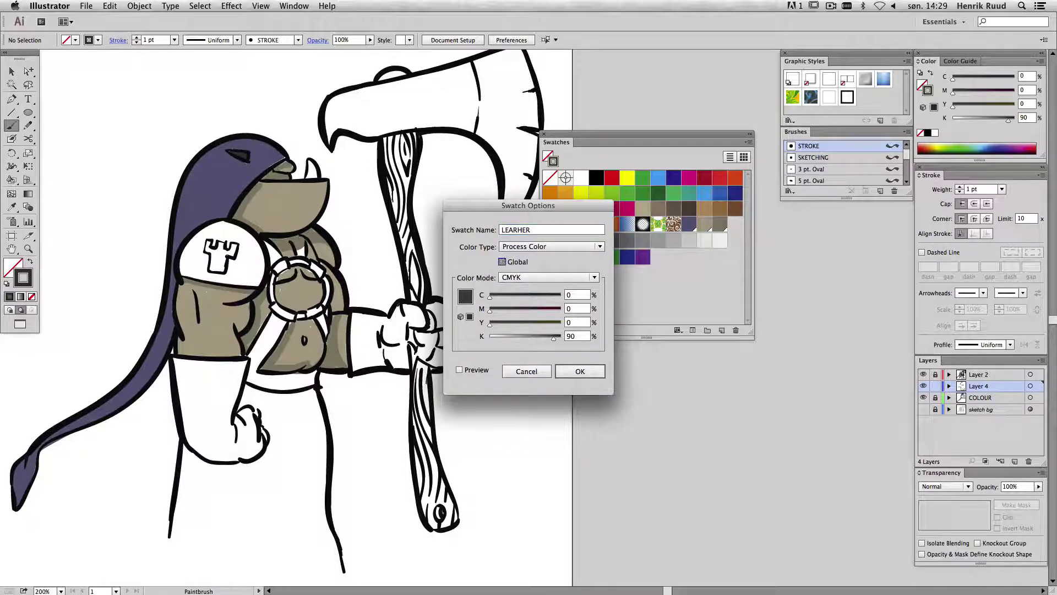
left_click(502, 261)
left_click(580, 371)
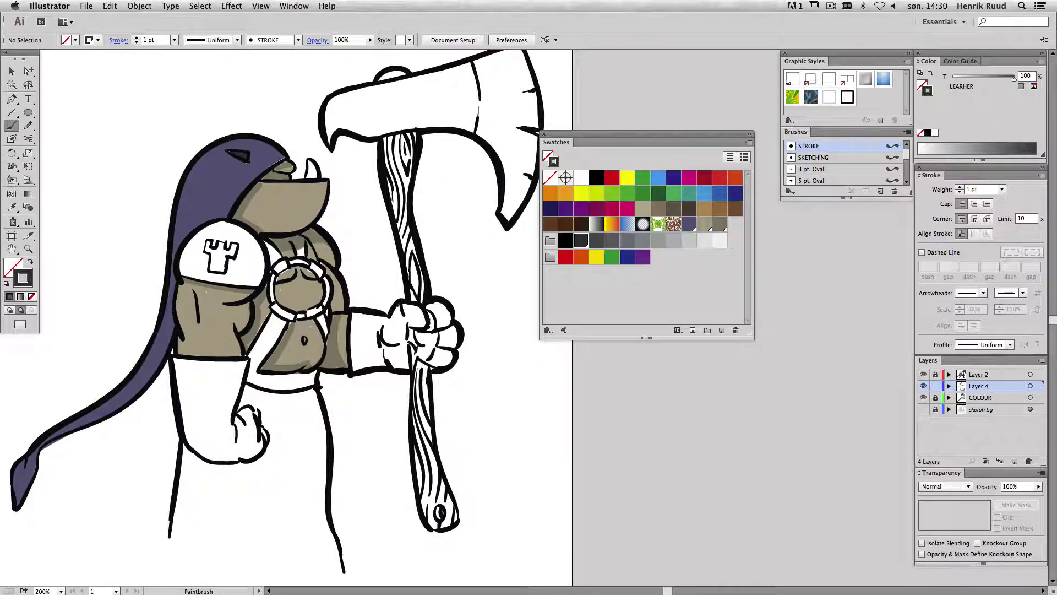
- On another new layer, paint the strap, sleeve, axe-gripping fist and hanging forearm dark LEARHER grey
left_click(1014, 461)
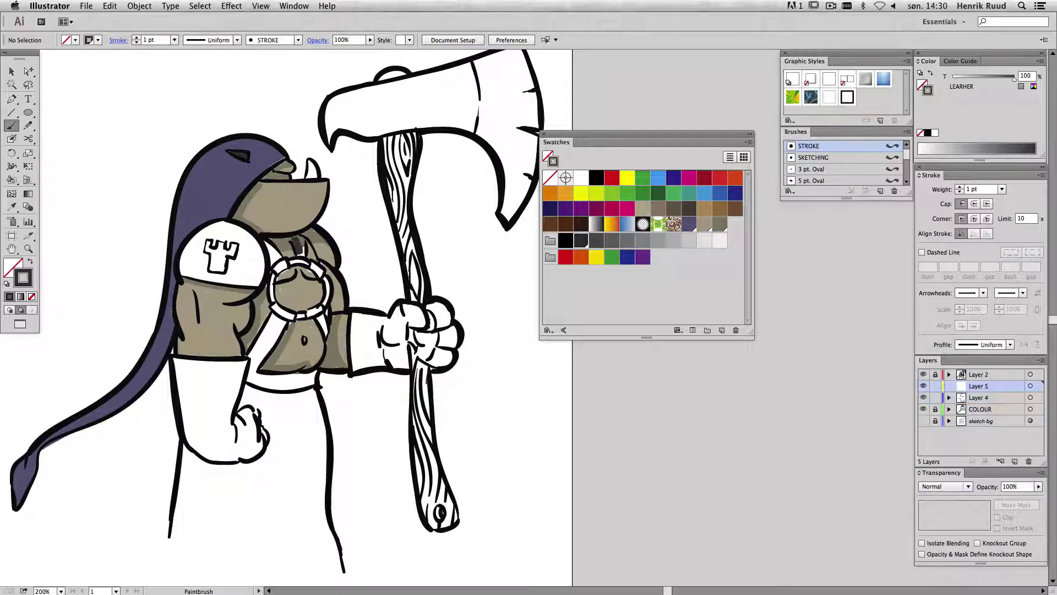
mouse_move(291, 234)
left_mouse_down()
mouse_move(303, 257)
mouse_move(287, 269)
mouse_move(323, 277)
mouse_move(272, 319)
mouse_move(251, 360)
left_mouse_up()
left_click_drag(287, 319, 254, 364)
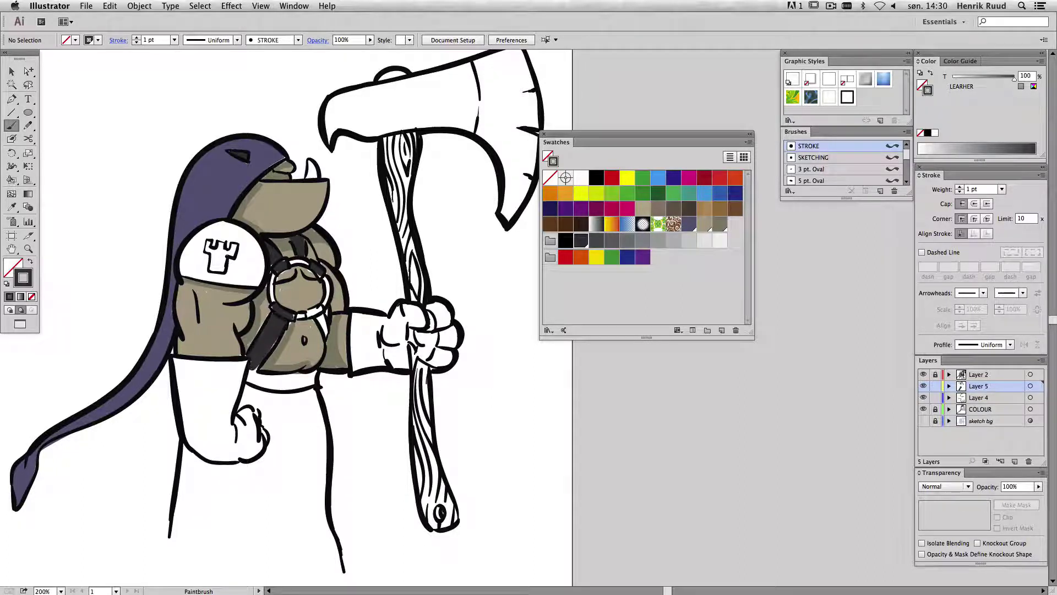
mouse_move(306, 305)
left_mouse_down()
mouse_move(326, 316)
mouse_move(327, 337)
left_mouse_up()
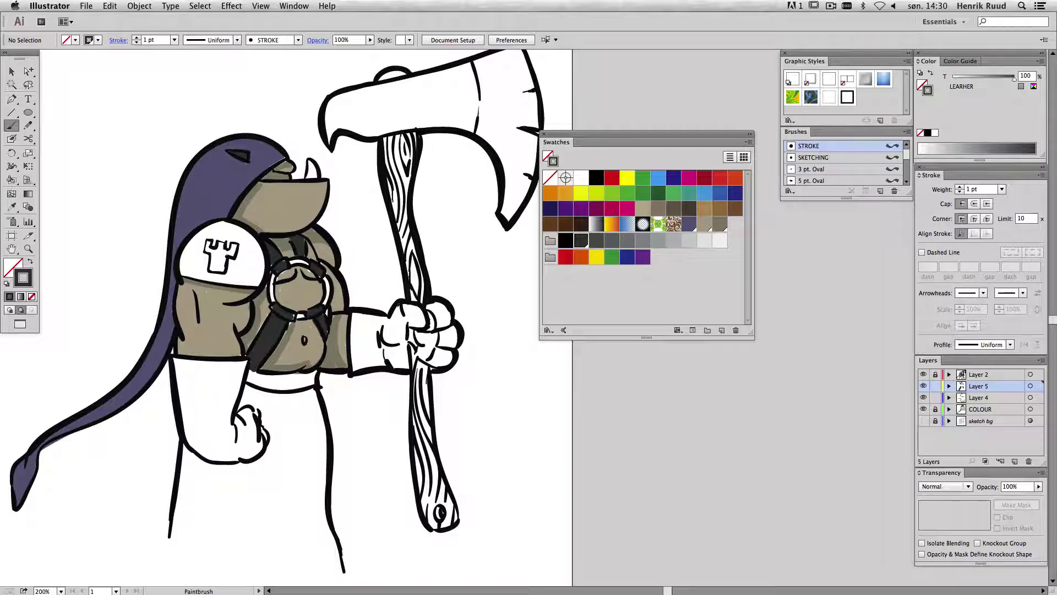
mouse_move(356, 314)
left_mouse_down()
mouse_move(352, 368)
mouse_move(360, 310)
mouse_move(387, 334)
mouse_move(395, 366)
mouse_move(416, 302)
mouse_move(428, 326)
mouse_move(383, 366)
left_mouse_up()
mouse_move(418, 333)
left_mouse_down()
mouse_move(440, 347)
mouse_move(447, 301)
mouse_move(454, 351)
mouse_move(422, 364)
left_mouse_up()
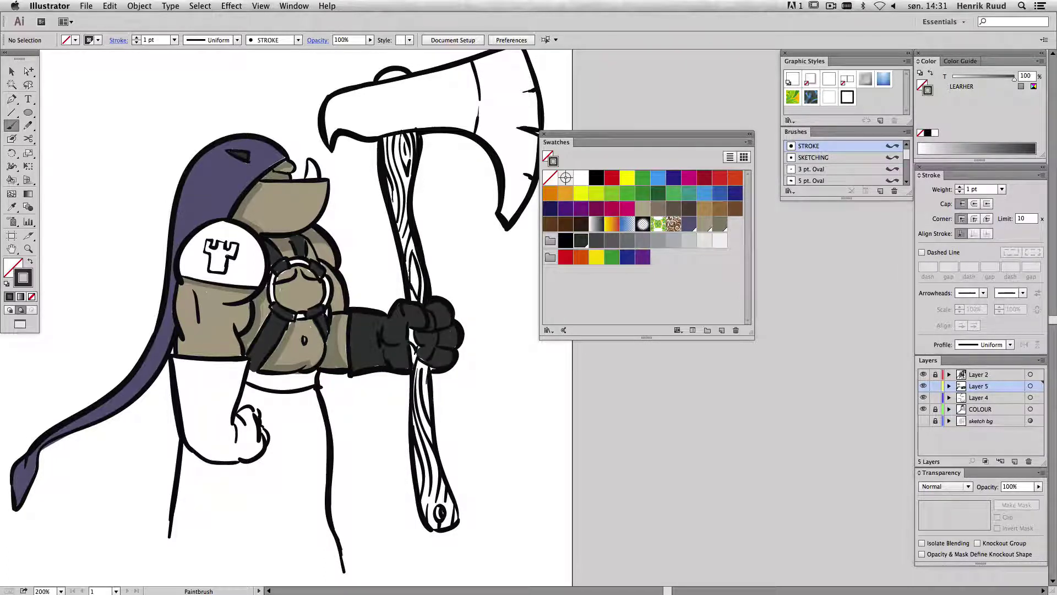
left_click_drag(412, 330, 418, 346)
mouse_move(241, 364)
left_mouse_down()
mouse_move(225, 413)
mouse_move(174, 363)
mouse_move(196, 445)
mouse_move(209, 421)
left_mouse_up()
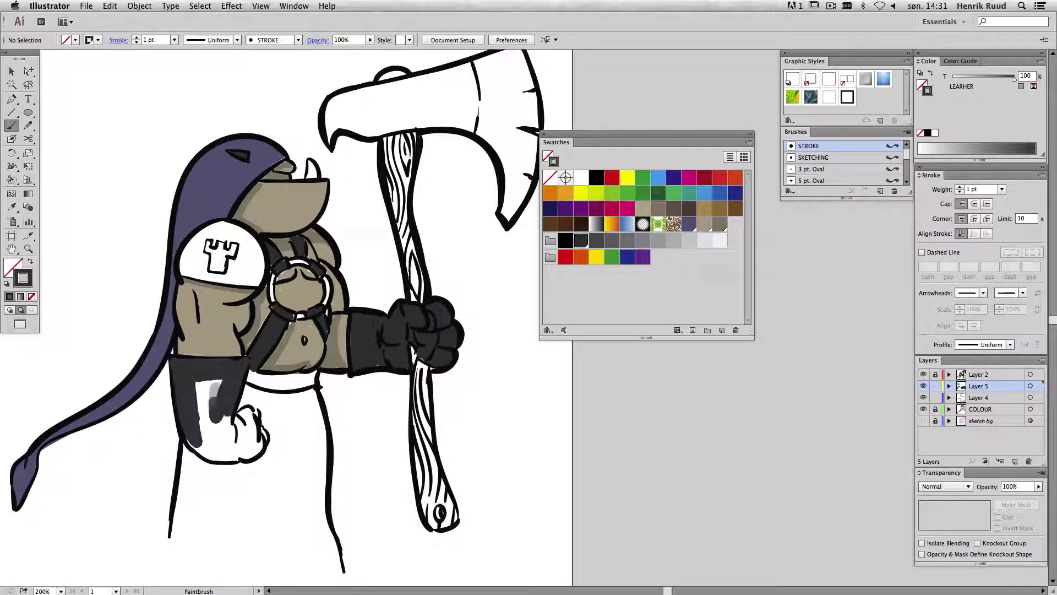
left_click_drag(198, 380, 223, 444)
mouse_move(171, 361)
left_mouse_down()
mouse_move(264, 457)
mouse_move(220, 456)
mouse_move(210, 443)
left_mouse_up()
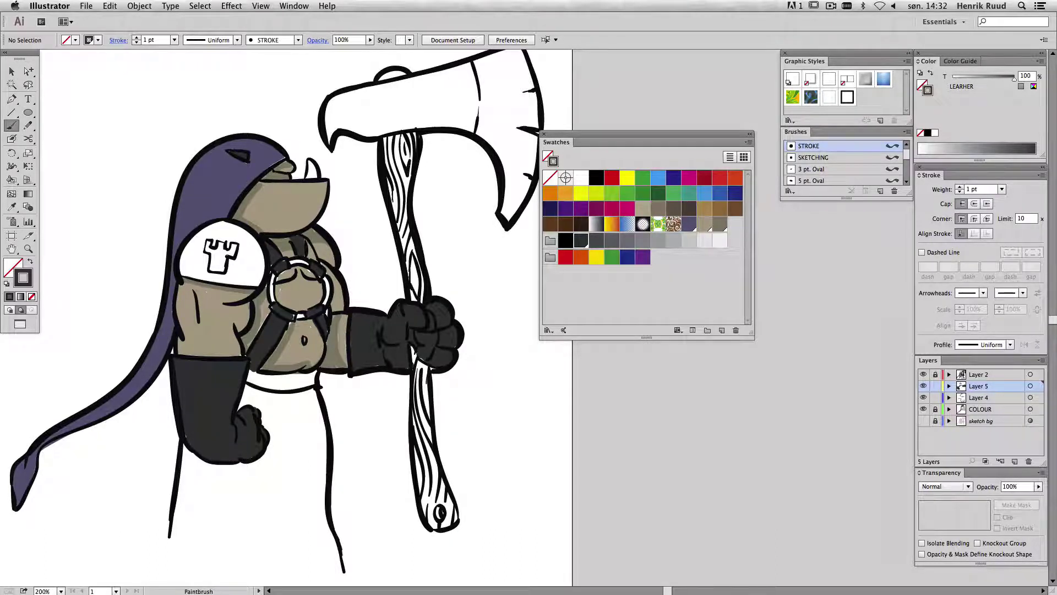
- Paint the cloth below the belt purple with the HOOD swatch, hatching along its hem
left_click(689, 224)
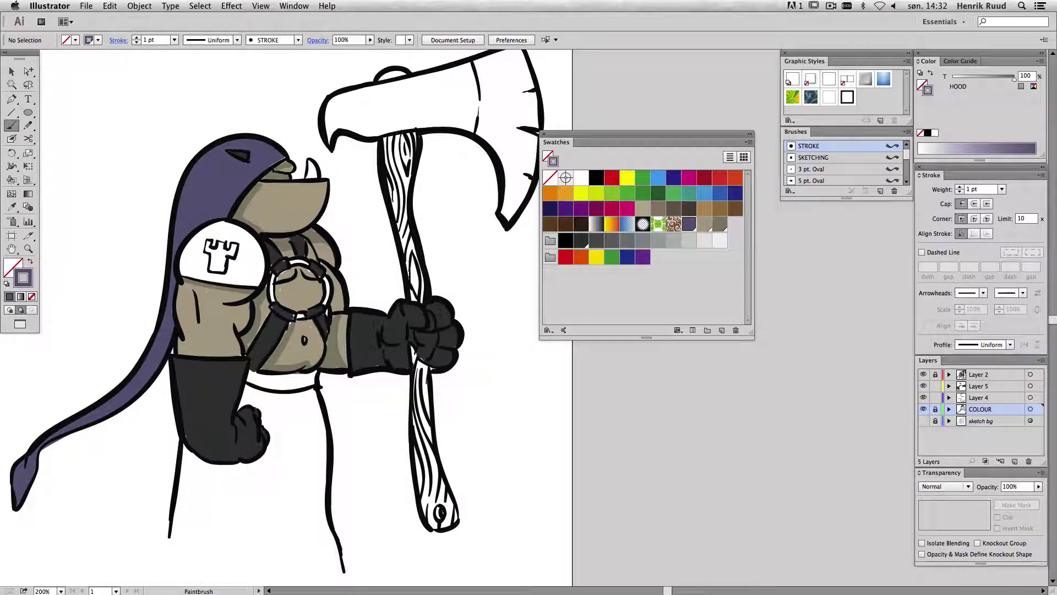
mouse_move(287, 402)
left_mouse_down()
mouse_move(295, 437)
mouse_move(319, 432)
left_mouse_up()
key("ctrl+z")
key("ctrl+z")
mouse_move(311, 388)
left_mouse_down()
mouse_move(335, 565)
mouse_move(245, 392)
mouse_move(237, 416)
mouse_move(286, 466)
mouse_move(311, 430)
mouse_move(231, 496)
mouse_move(181, 435)
mouse_move(176, 529)
left_mouse_up()
left_click_drag(297, 484, 306, 551)
mouse_move(264, 496)
left_mouse_down()
mouse_move(212, 553)
mouse_move(236, 552)
left_mouse_up()
left_click_drag(311, 514, 260, 568)
left_click_drag(330, 552, 303, 584)
mouse_move(217, 515)
left_mouse_down()
mouse_move(174, 564)
mouse_move(203, 500)
mouse_move(278, 491)
mouse_move(315, 561)
left_mouse_up()
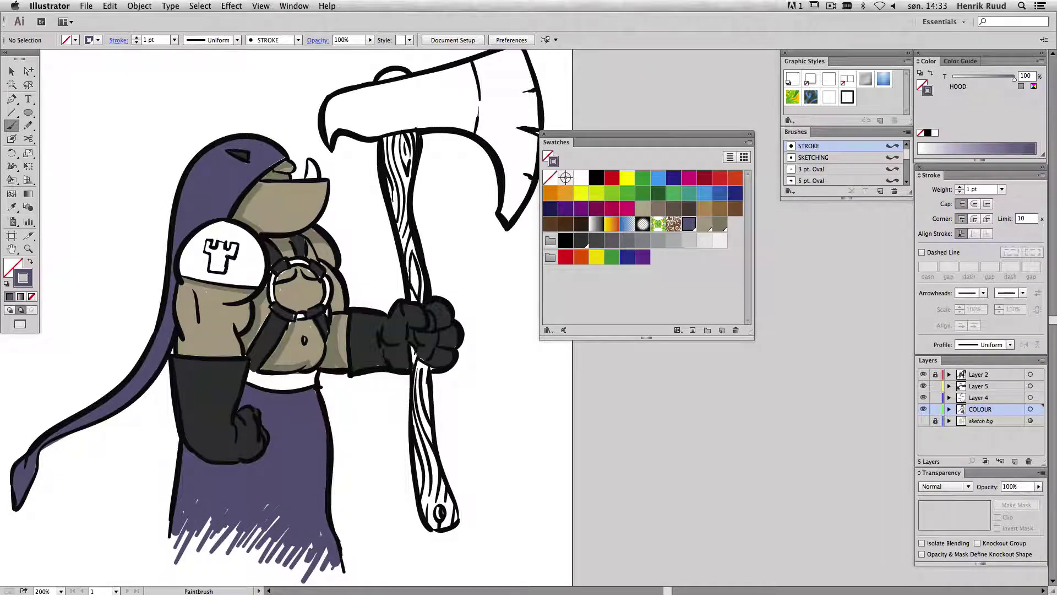
- Fill the white gap between belt and robe with dark LEARHER grey
left_click(581, 241)
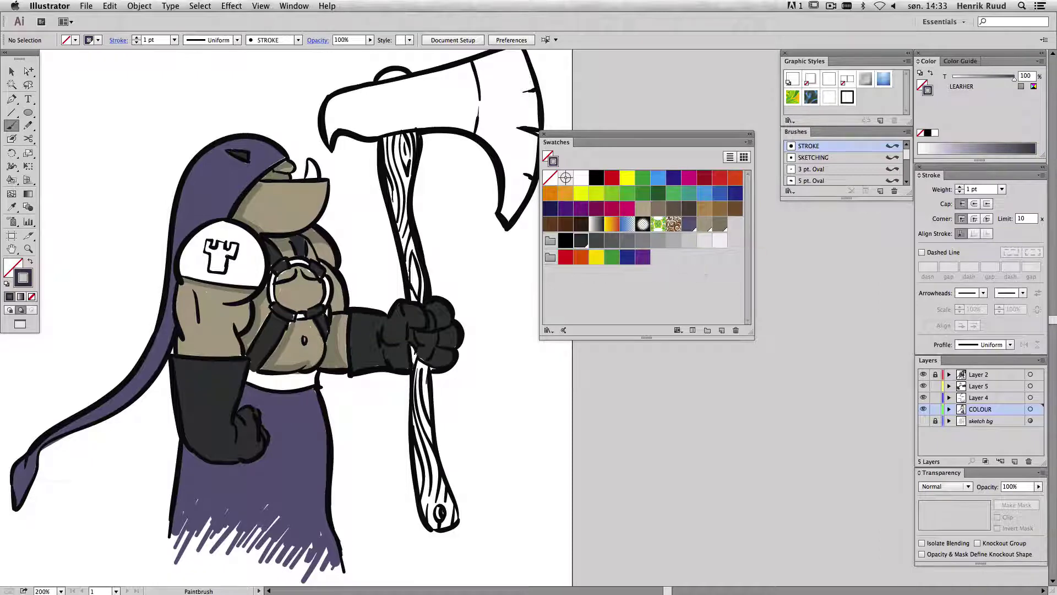
left_click_drag(253, 377, 315, 380)
left_click_drag(302, 385, 245, 385)
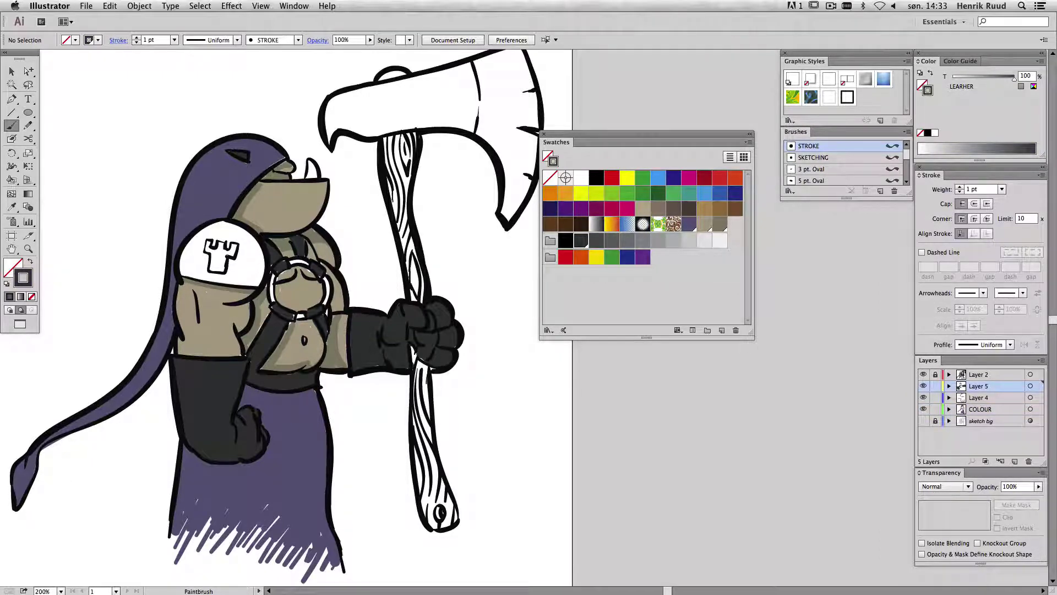
- Mix a pale tan-yellow and brush a highlight onto the chest ring
left_click(627, 178)
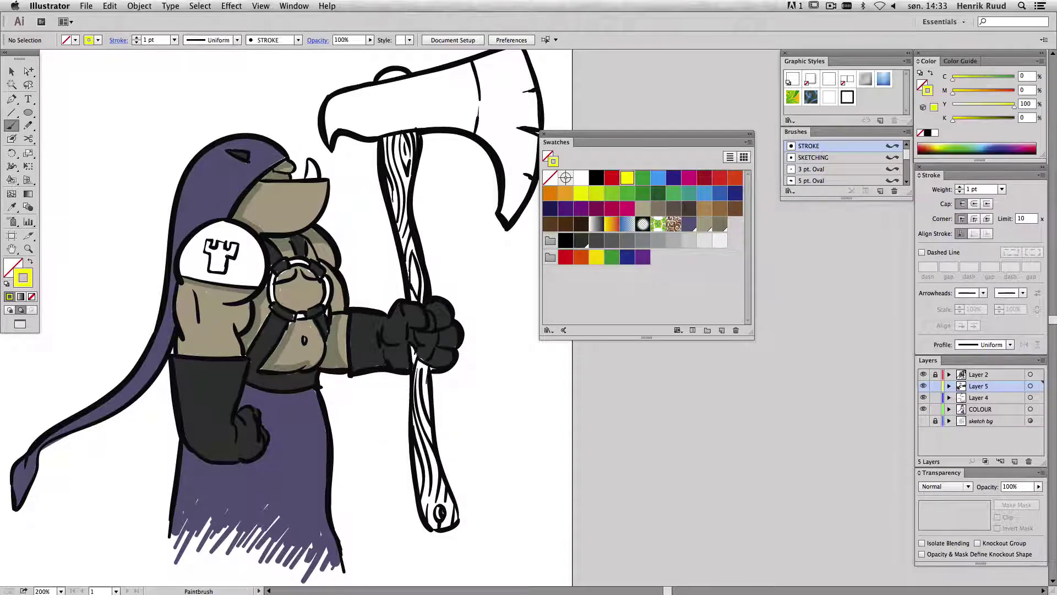
double_click(23, 277)
left_click(448, 234)
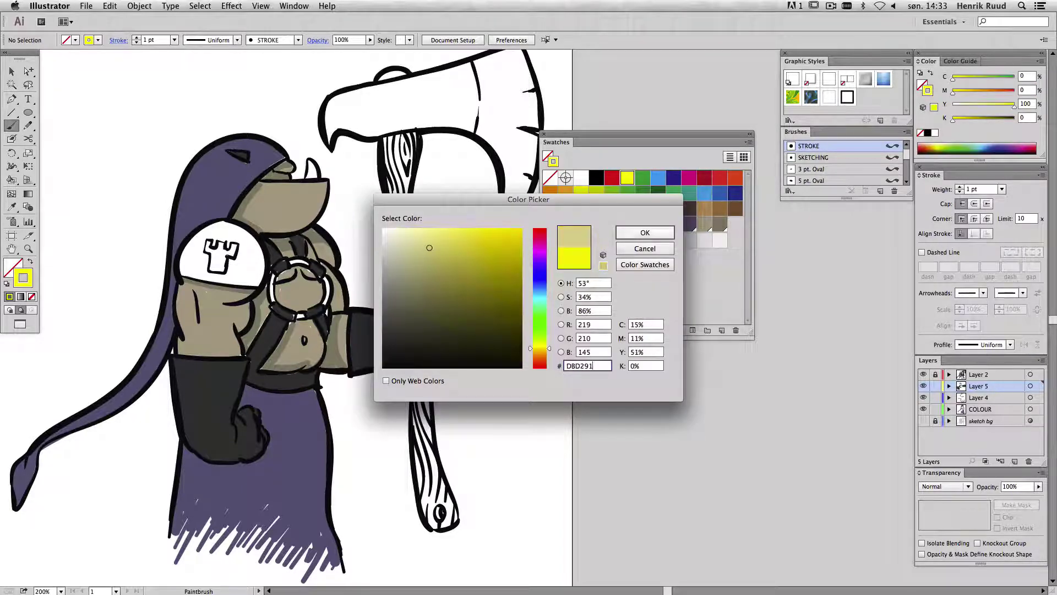
left_click(644, 233)
double_click(23, 277)
left_click(645, 233)
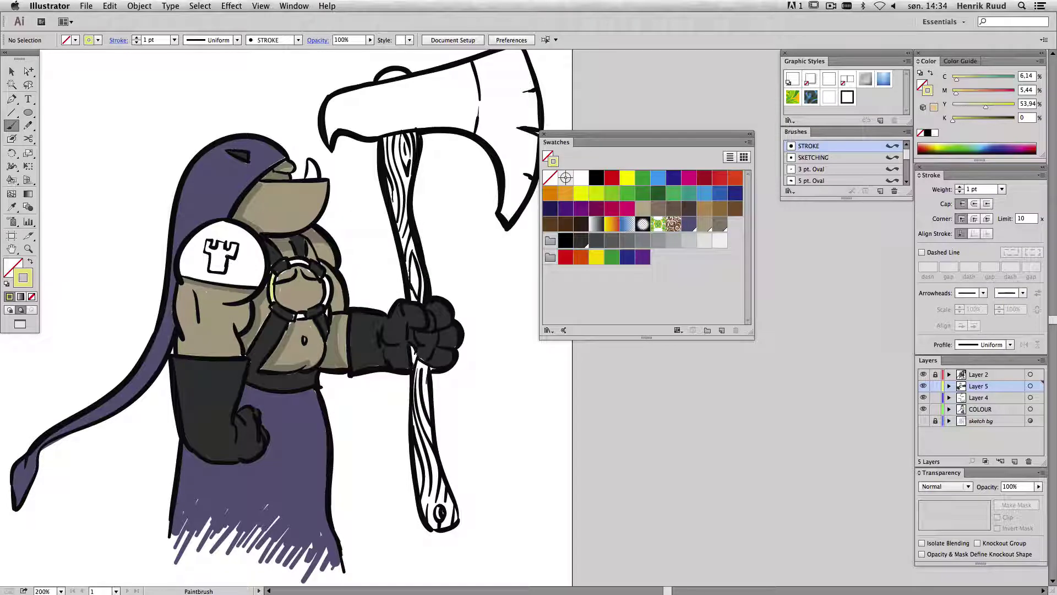
mouse_move(275, 273)
left_mouse_down()
mouse_move(272, 301)
mouse_move(309, 317)
left_mouse_up()
- Paint the axe handle tan from the top down to the pommel
left_click(581, 257)
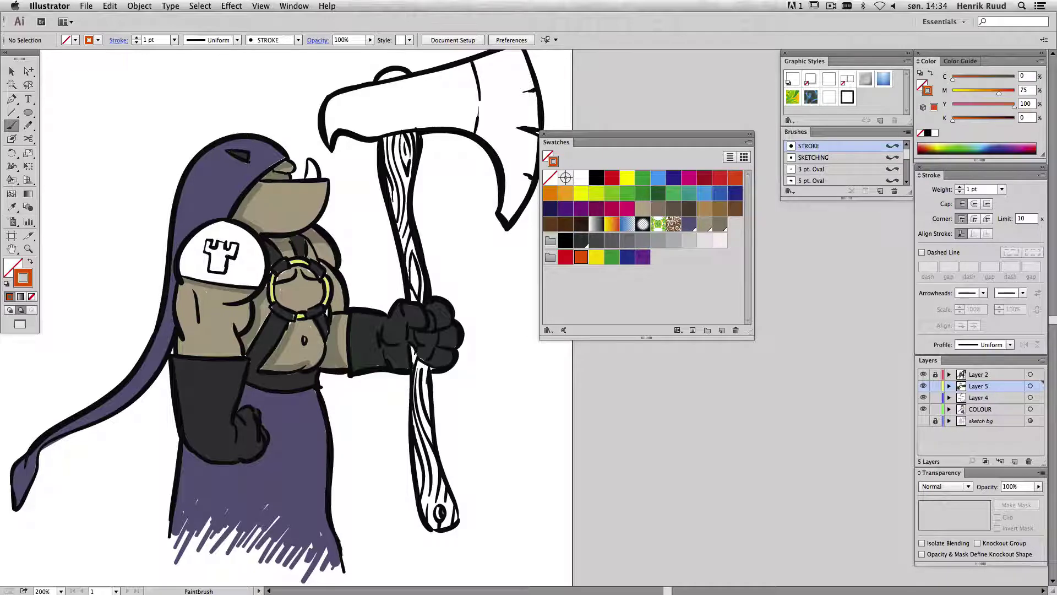
left_click(704, 208)
mouse_move(385, 139)
left_mouse_down()
mouse_move(394, 201)
mouse_move(411, 196)
mouse_move(396, 209)
mouse_move(412, 255)
left_mouse_up()
left_click_drag(398, 201, 421, 300)
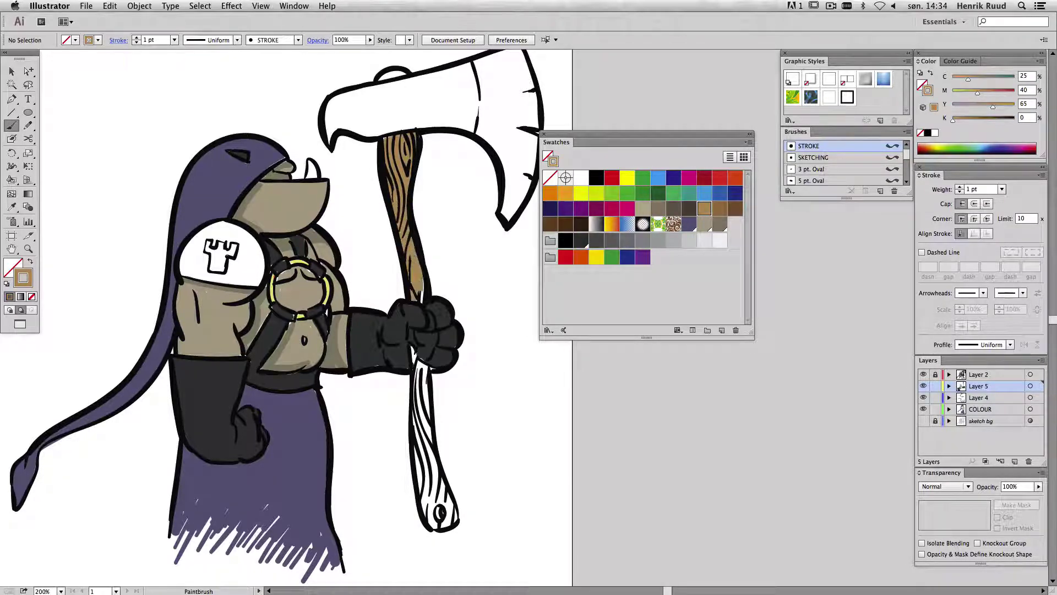
mouse_move(414, 347)
left_mouse_down()
mouse_move(428, 385)
mouse_move(418, 474)
left_mouse_up()
left_click_drag(414, 372, 435, 504)
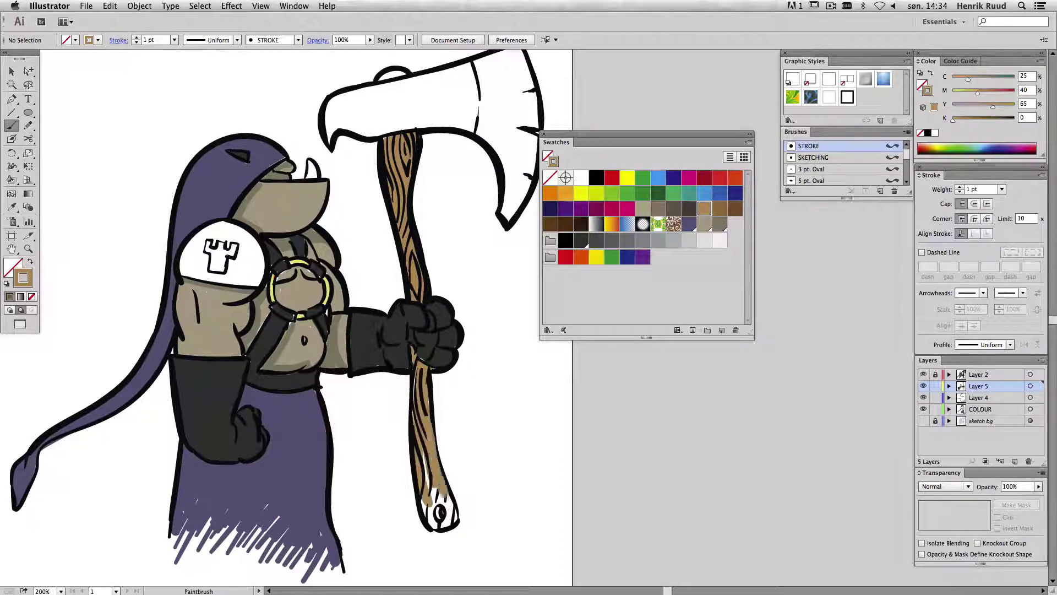
left_click_drag(426, 418, 455, 528)
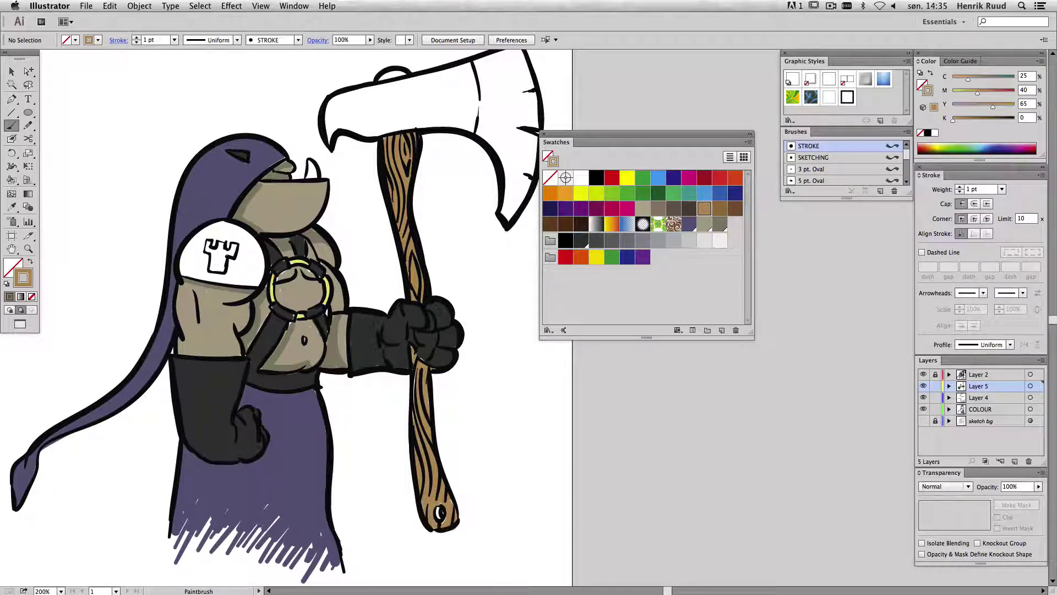
left_click(735, 209)
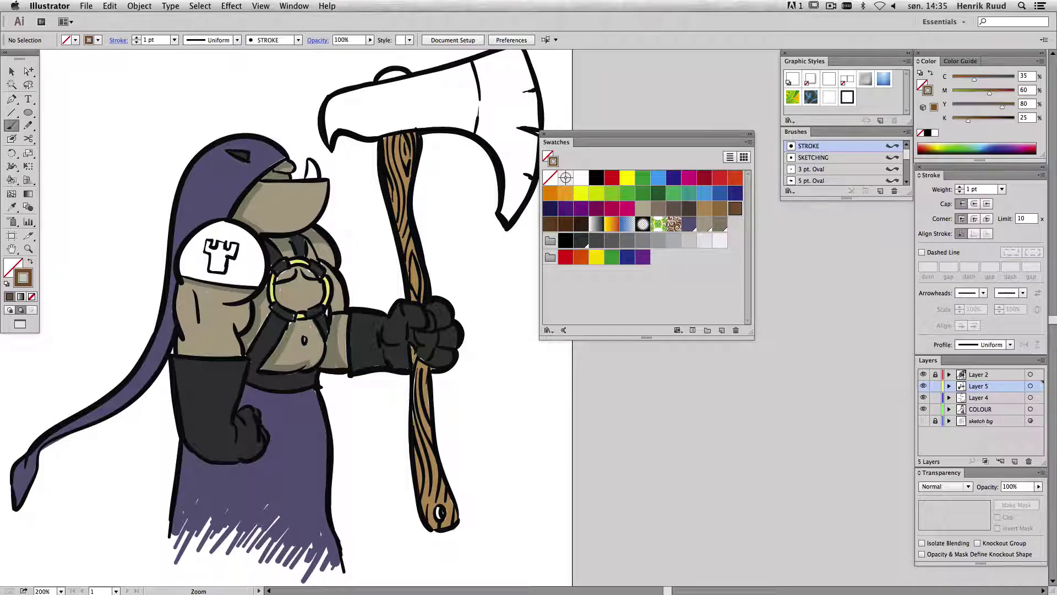
- Paint dark brown inside the pommel hole and fill the handle's white gaps with tan
left_click_drag(404, 472, 467, 544)
left_click_drag(424, 289, 435, 374)
left_click(705, 208)
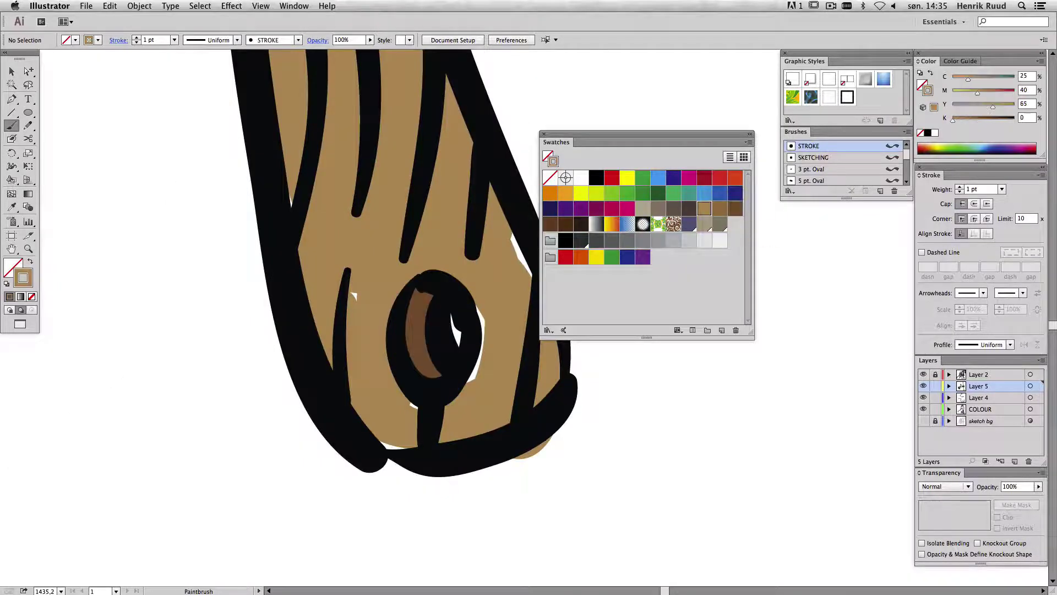
key("i")
key("b")
scroll(386, 440, "up", 3)
scroll(385, 440, "right", 5)
left_click_drag(322, 380, 322, 465)
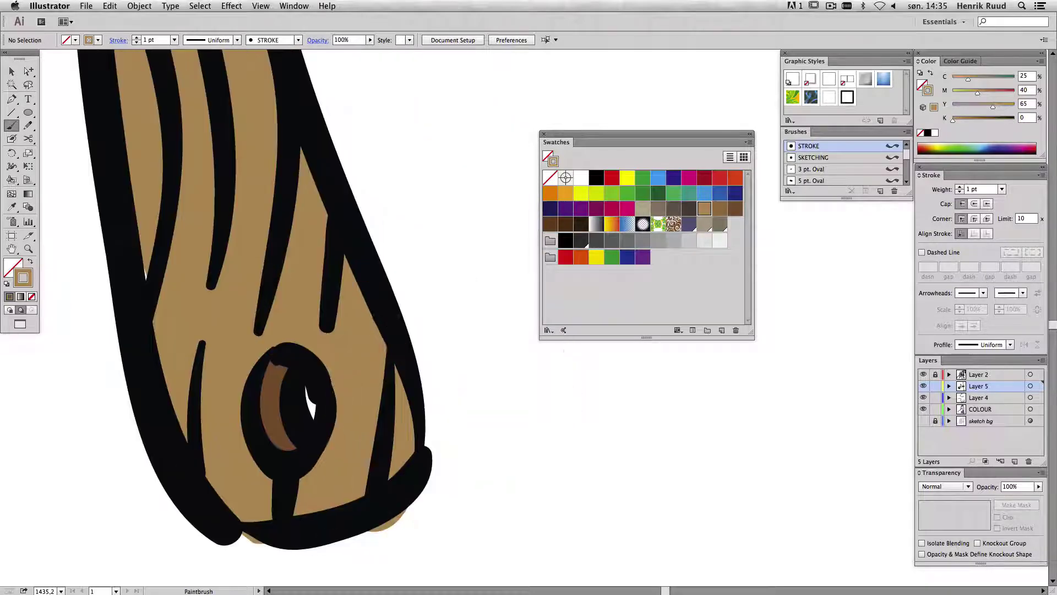
scroll(276, 330, "up", 10)
left_click_drag(206, 176, 206, 435)
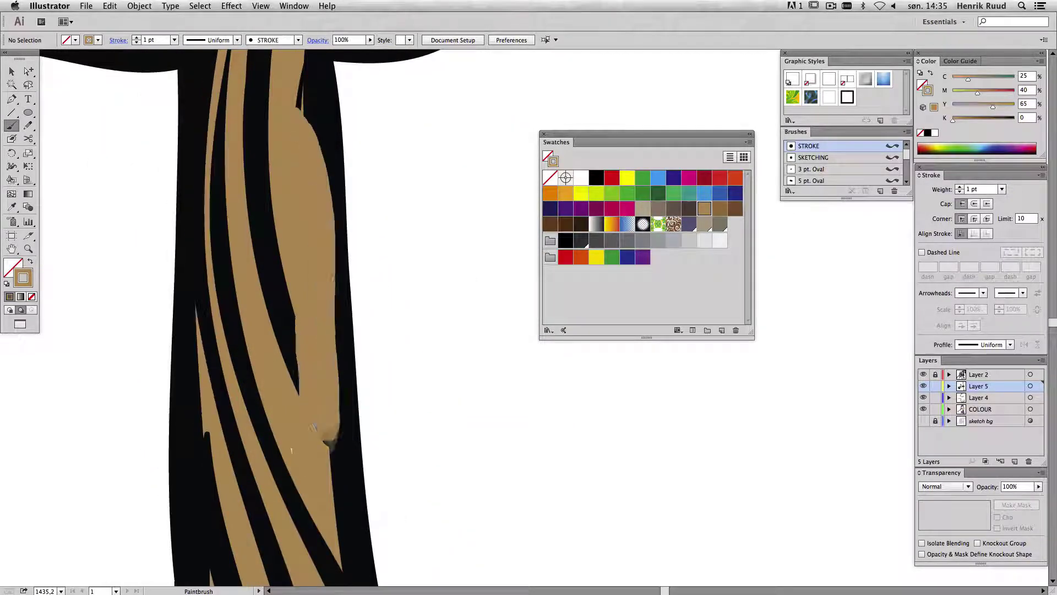
- Zoom back out to a wider view of the axe head
scroll(275, 275, "up", 4)
scroll(275, 275, "up", 6)
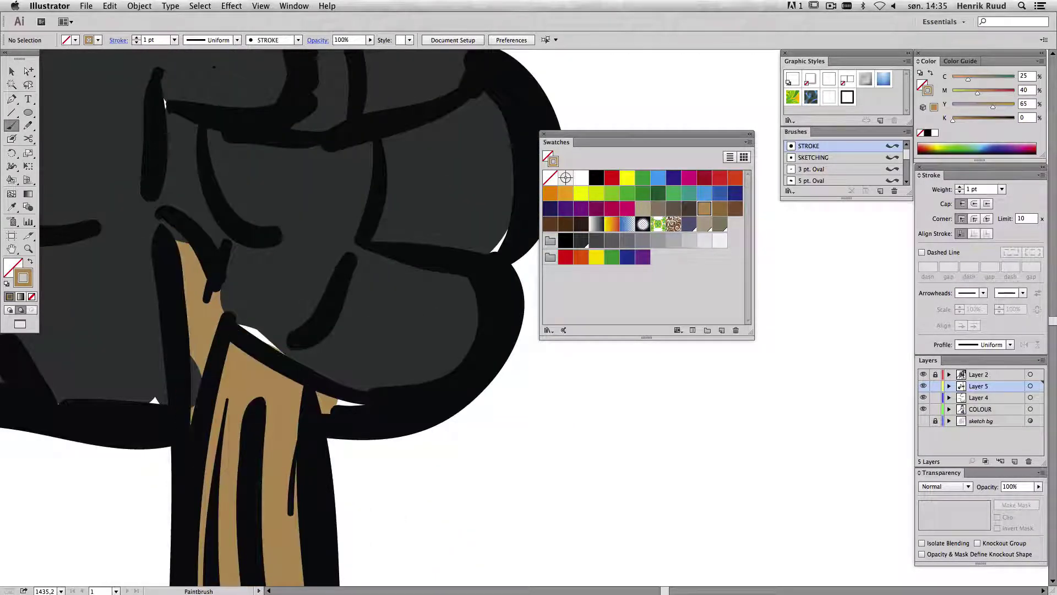
scroll(275, 319, "up", 2)
scroll(276, 320, "up", 10)
scroll(275, 320, "up", 6)
scroll(275, 319, "up", 5)
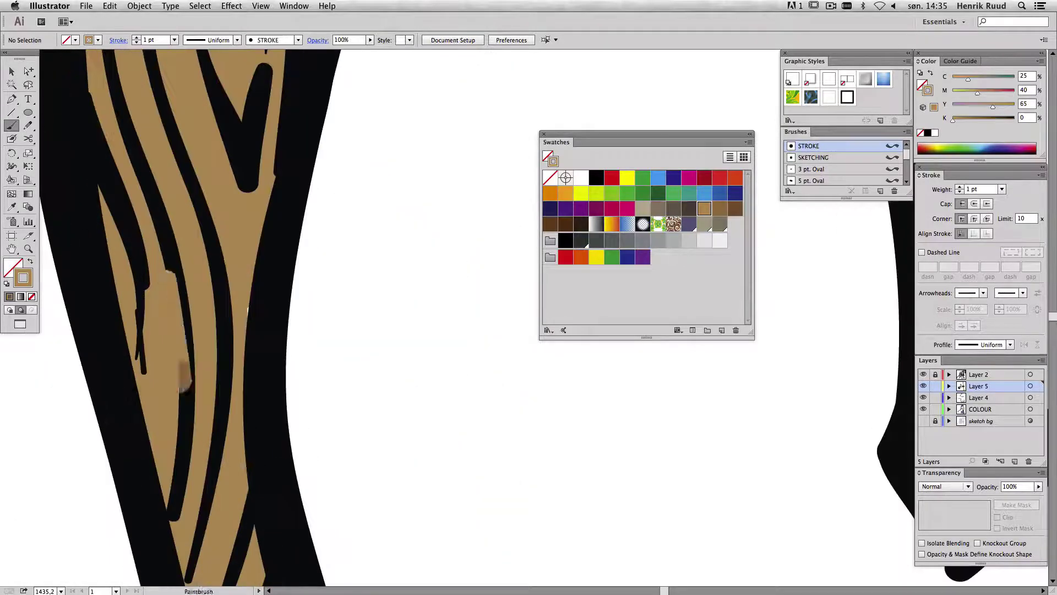
scroll(275, 319, "up", 5)
key("ctrl+minus")
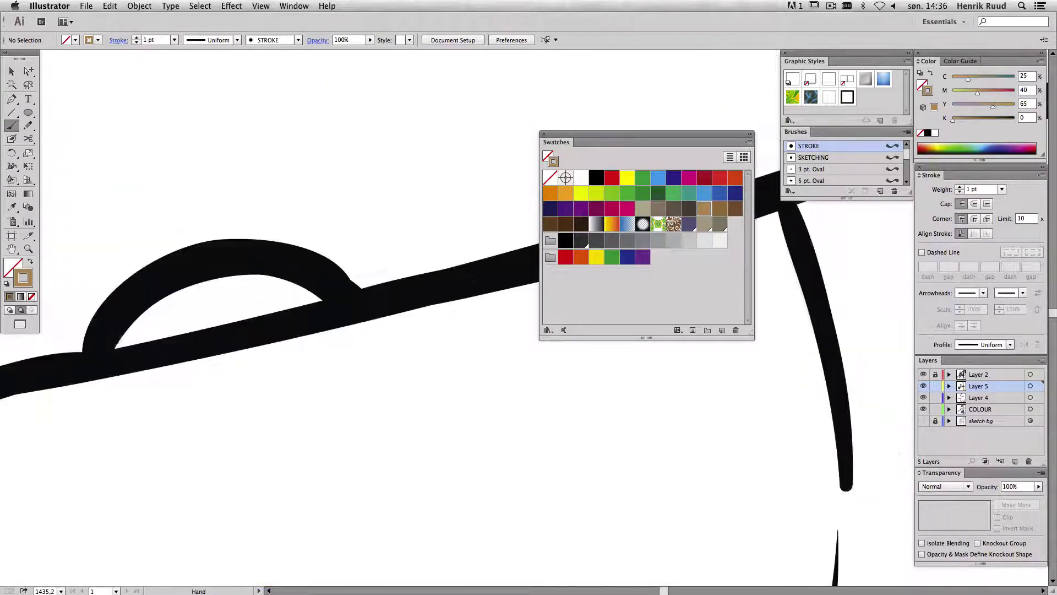
key("ctrl+minus")
scroll(317, 319, "down", 4)
scroll(317, 319, "right", 6)
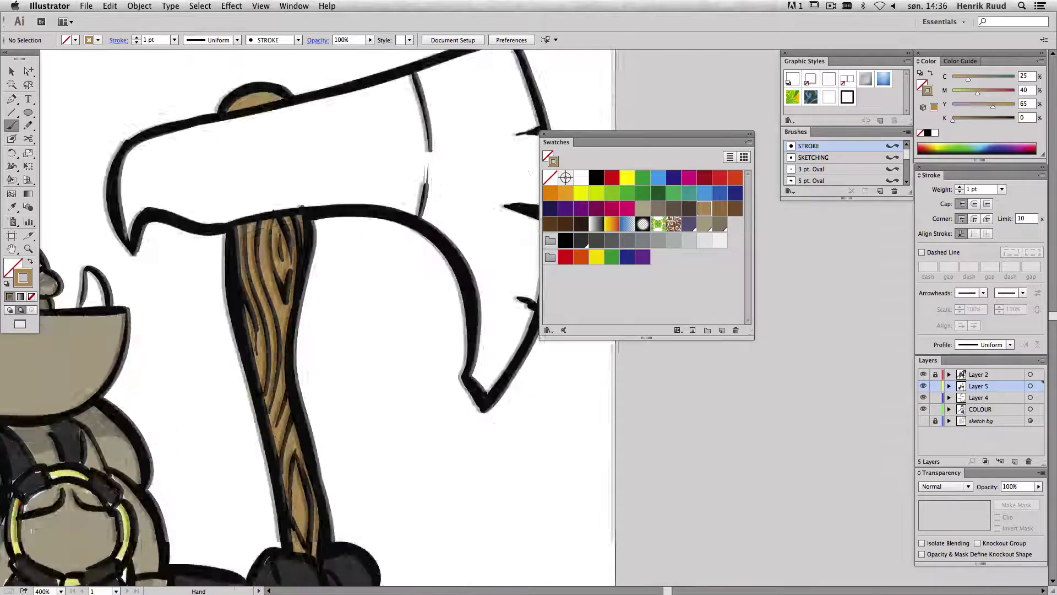
- Paint the whole axe blade light grey, including its inner cutting edge
left_click_drag(633, 134, 724, 85)
left_click(764, 191)
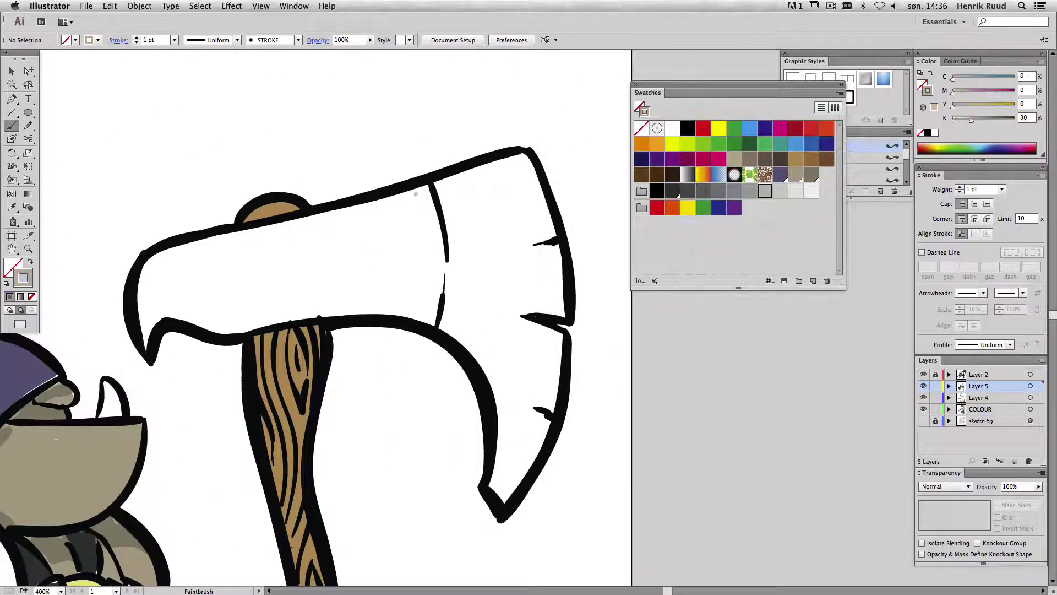
mouse_move(417, 193)
left_mouse_down()
mouse_move(421, 311)
mouse_move(417, 193)
left_mouse_up()
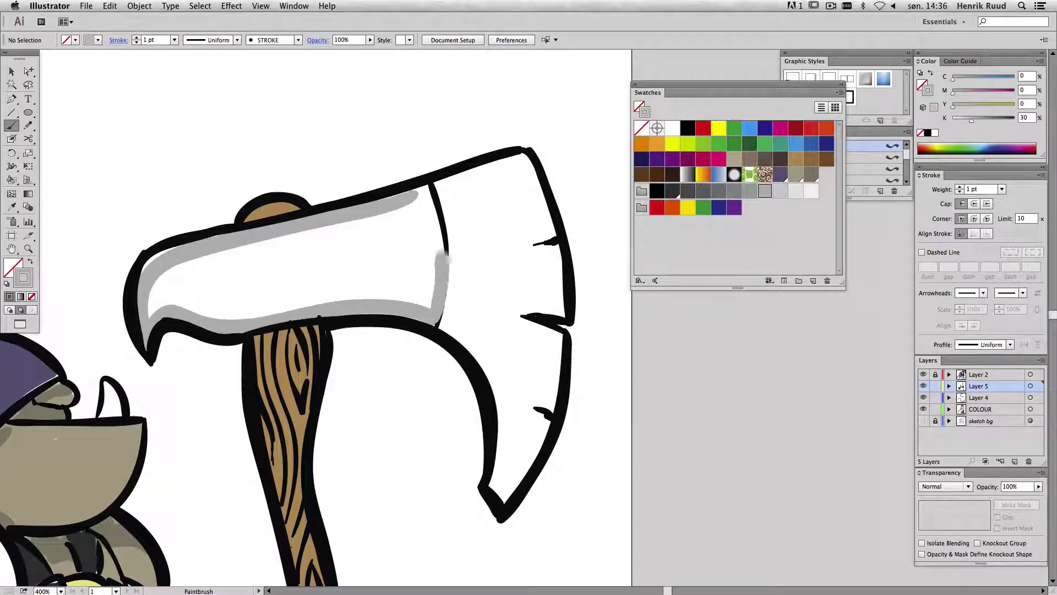
left_click_drag(165, 303, 413, 221)
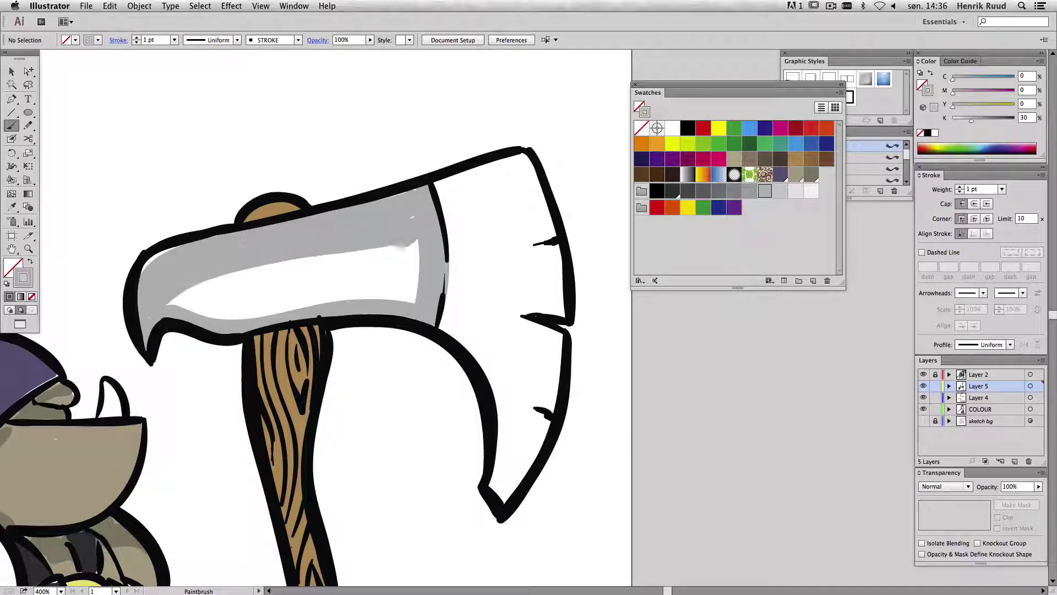
left_click_drag(171, 248, 413, 317)
left_click_drag(413, 242, 415, 283)
mouse_move(193, 303)
left_mouse_down()
mouse_move(397, 259)
mouse_move(395, 270)
left_mouse_up()
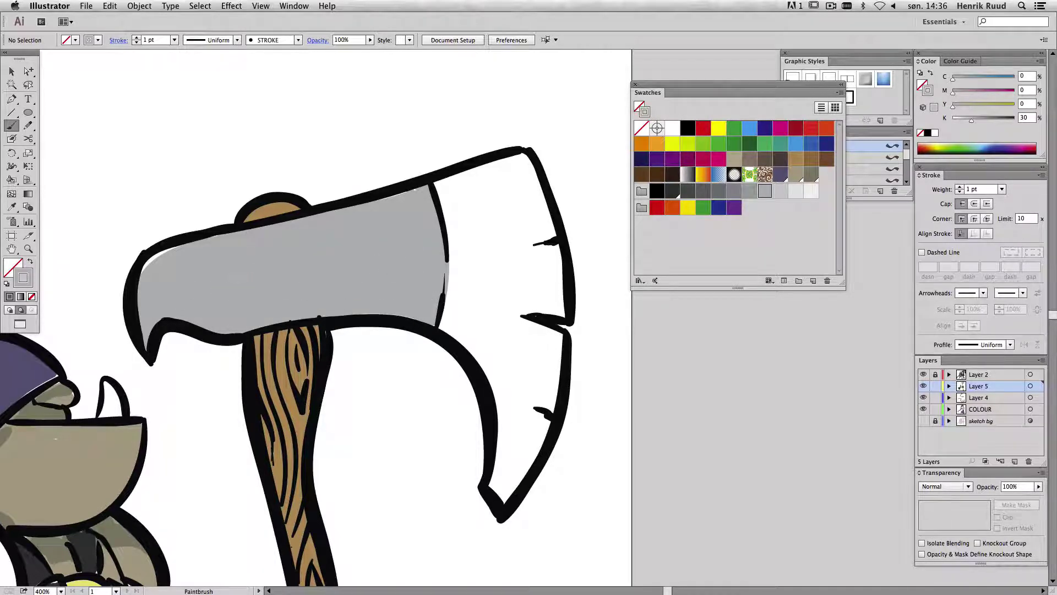
left_click_drag(496, 275, 261, 312)
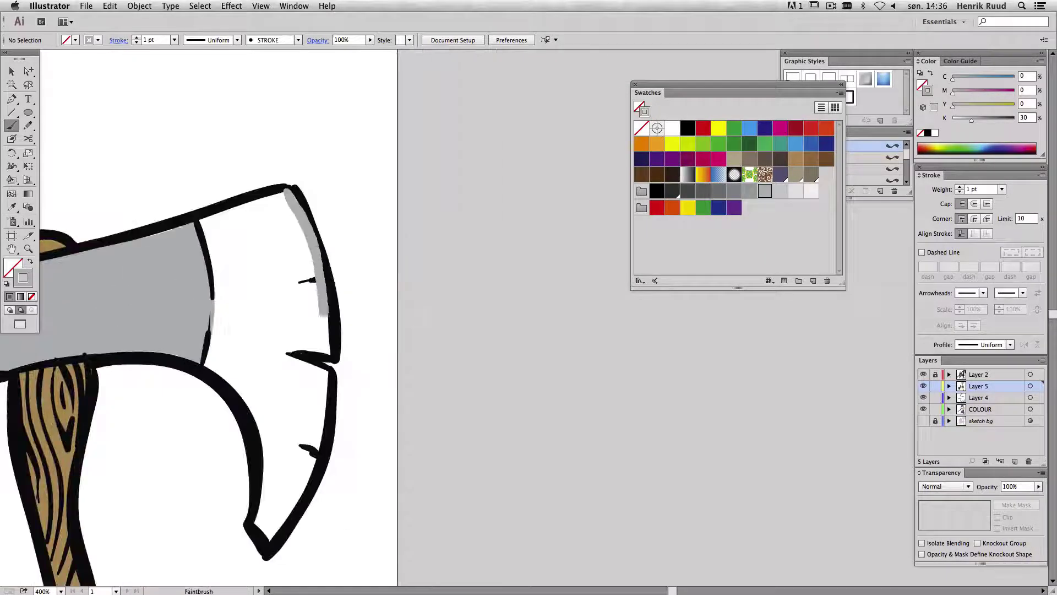
mouse_move(287, 193)
left_mouse_down()
mouse_move(327, 352)
mouse_move(265, 543)
left_mouse_up()
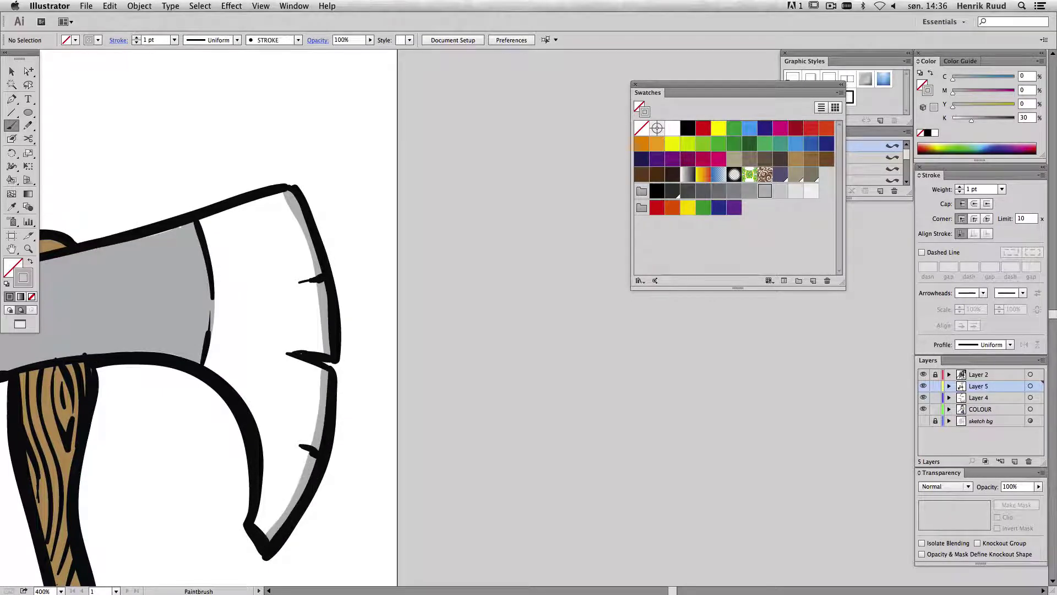
- On a new Layer 6, paint darker grey shading along the blade's edge
double_click(22, 278)
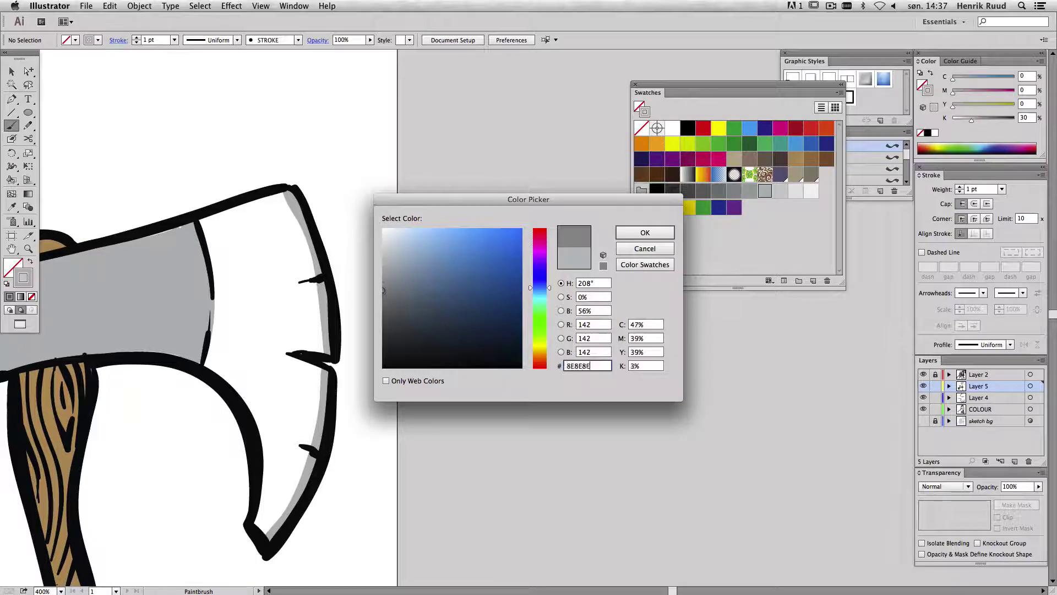
key("Return")
left_click_drag(275, 331, 506, 306)
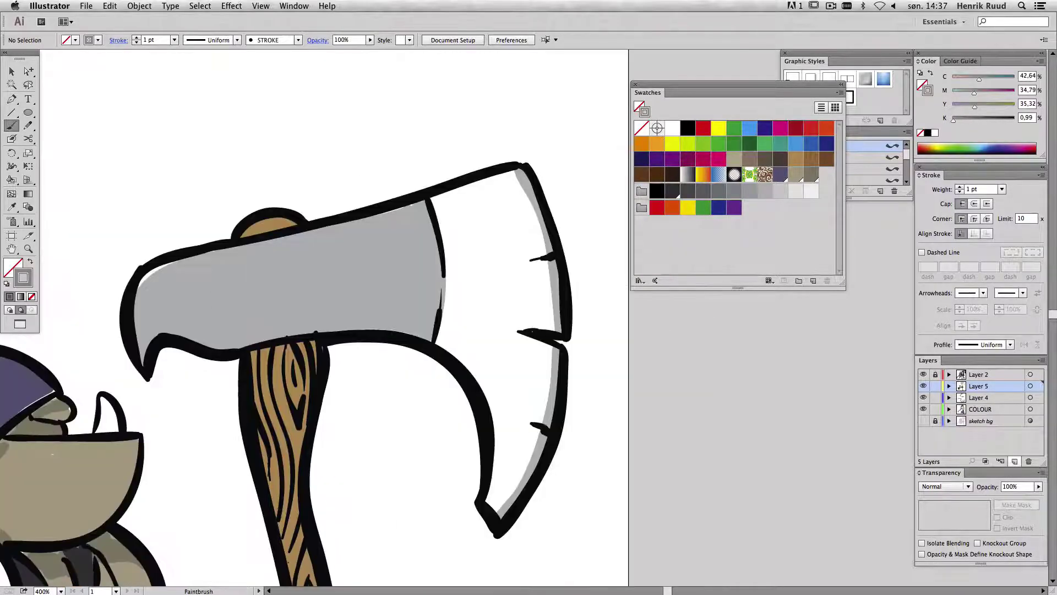
left_click(1015, 461)
mouse_move(222, 249)
left_mouse_down()
mouse_move(144, 361)
mouse_move(220, 338)
mouse_move(435, 333)
left_mouse_up()
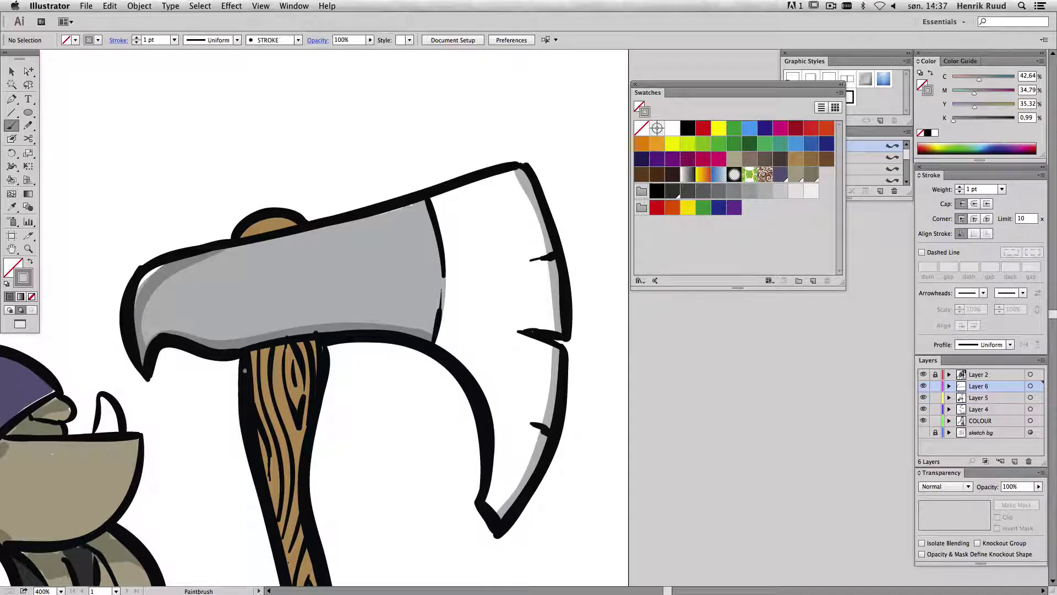
- Switch blending to Darken and paint K80 grey shading on the handle below the blade and above the fist
left_click_drag(311, 346, 248, 366)
left_click(945, 486)
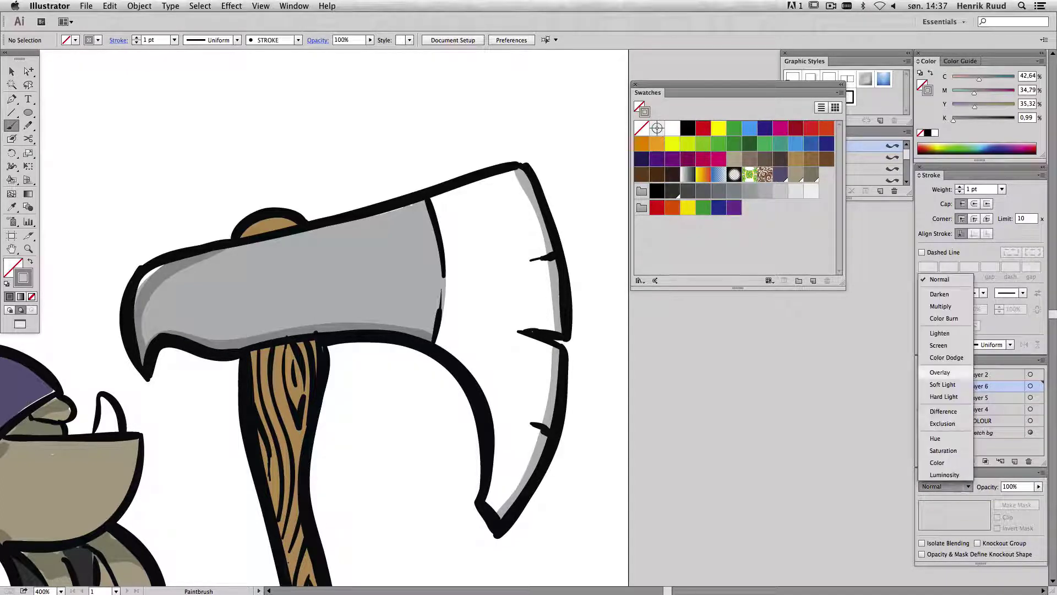
left_click(938, 298)
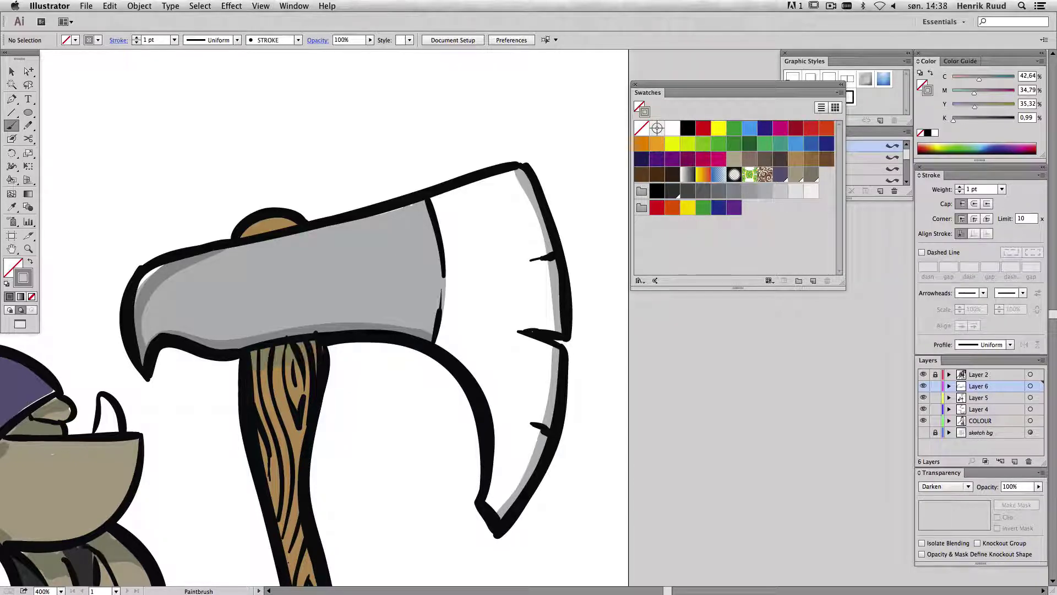
left_click(688, 191)
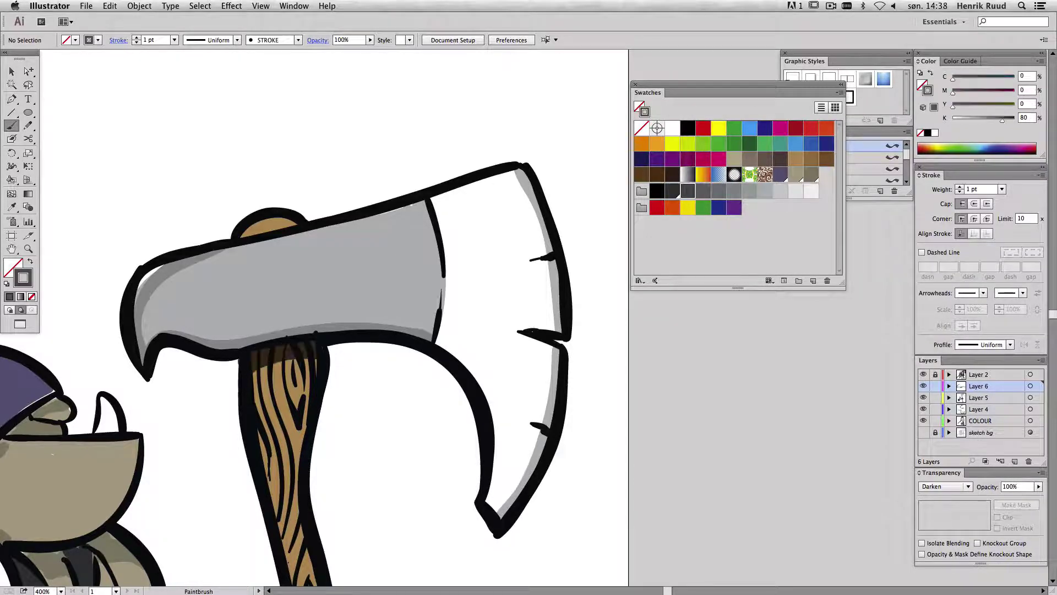
scroll(331, 331, "down", 10)
left_click_drag(318, 333, 353, 393)
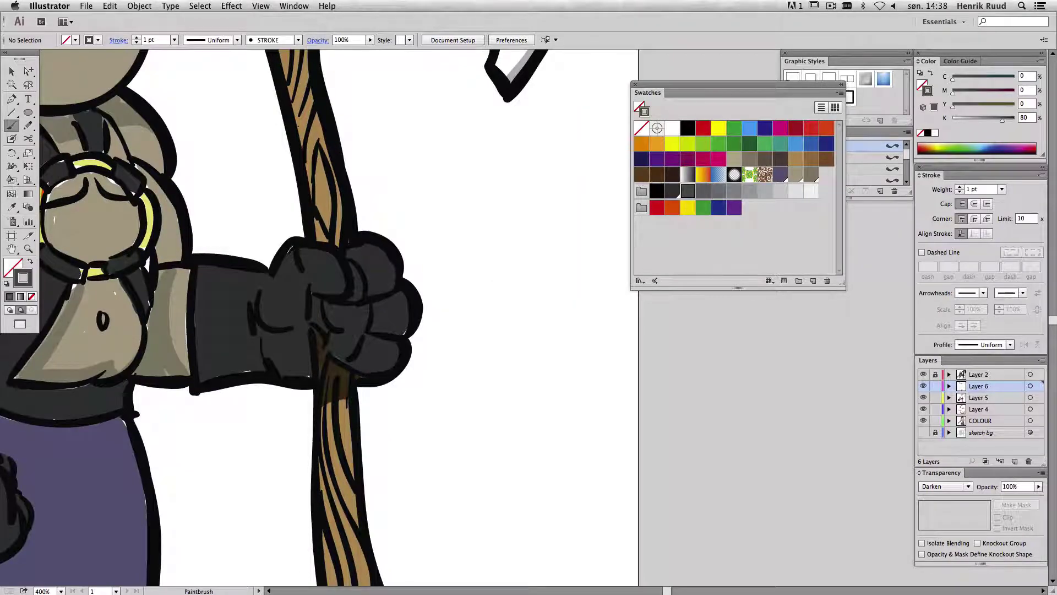
left_click_drag(317, 239, 347, 236)
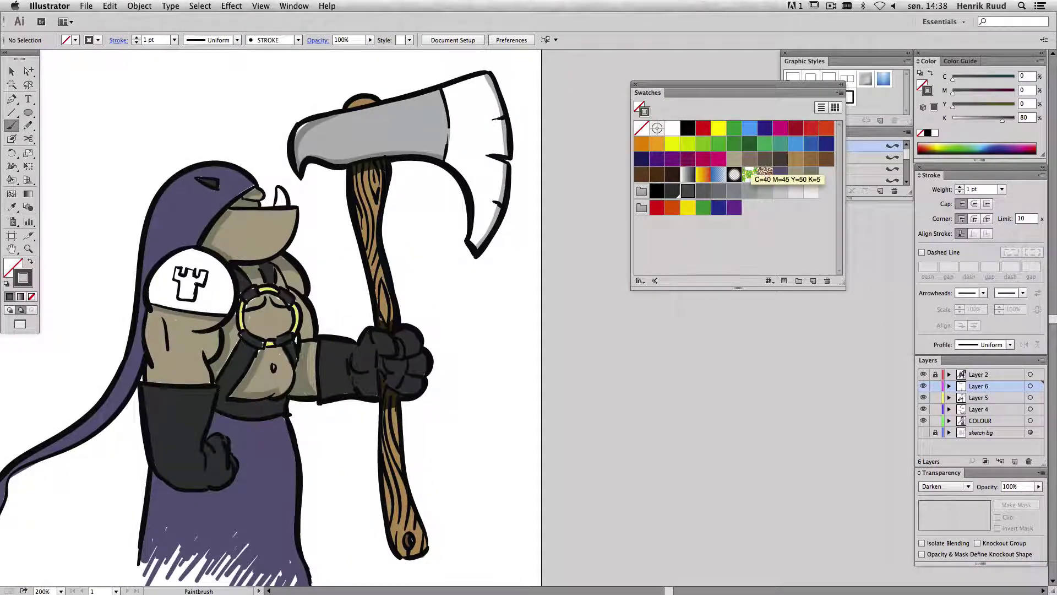
- Paint the shoulder plate dark LEARHER and its tower emblem light grey
left_click(672, 190)
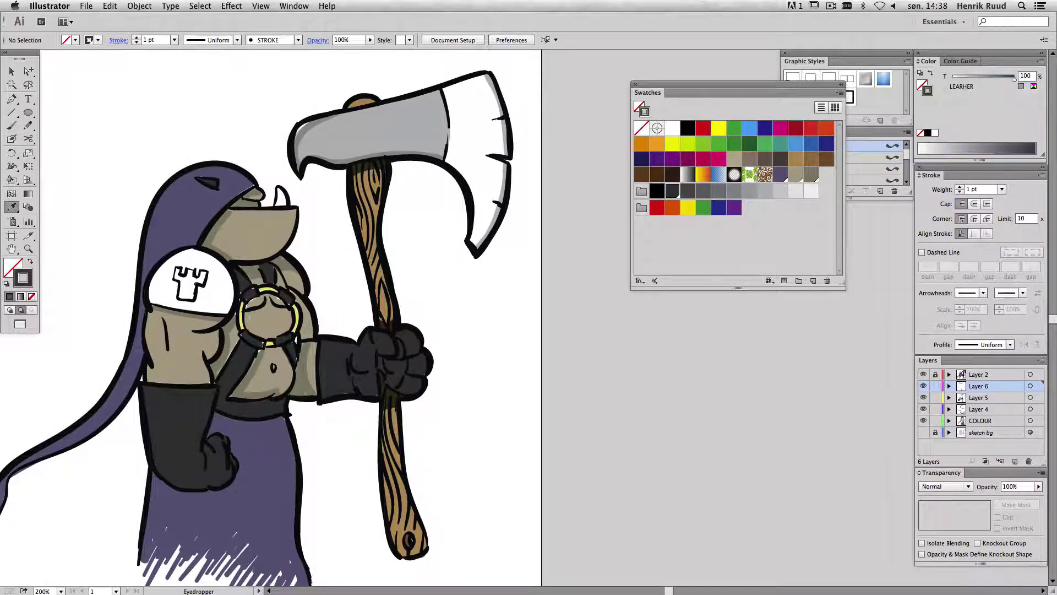
mouse_move(204, 300)
left_mouse_down()
mouse_move(213, 268)
mouse_move(226, 307)
mouse_move(175, 305)
mouse_move(150, 283)
mouse_move(195, 248)
mouse_move(225, 269)
mouse_move(169, 260)
mouse_move(154, 297)
mouse_move(177, 298)
left_mouse_up()
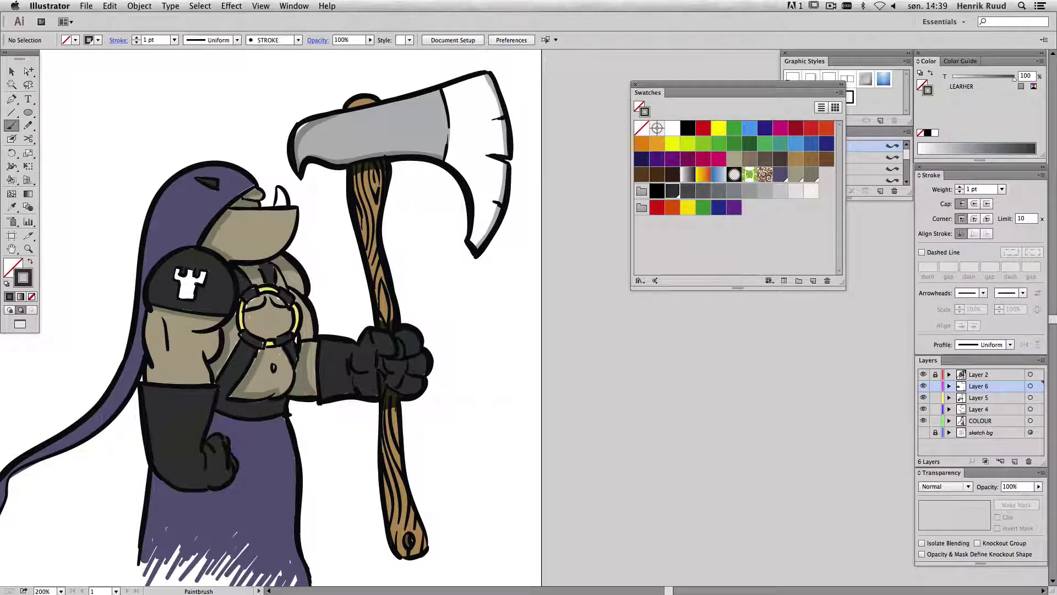
left_click(780, 191)
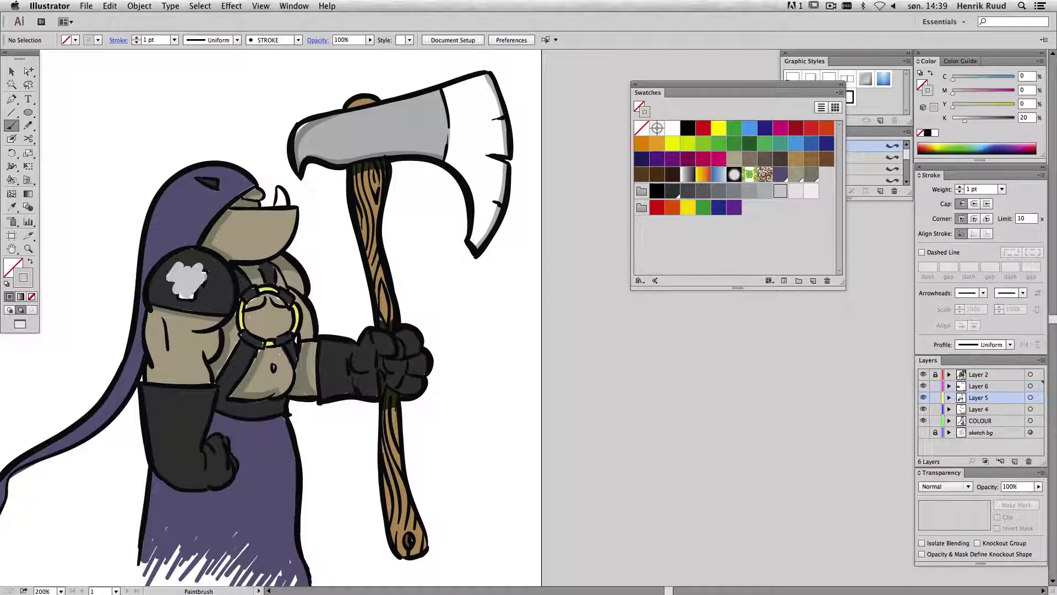
left_click_drag(182, 270, 198, 292)
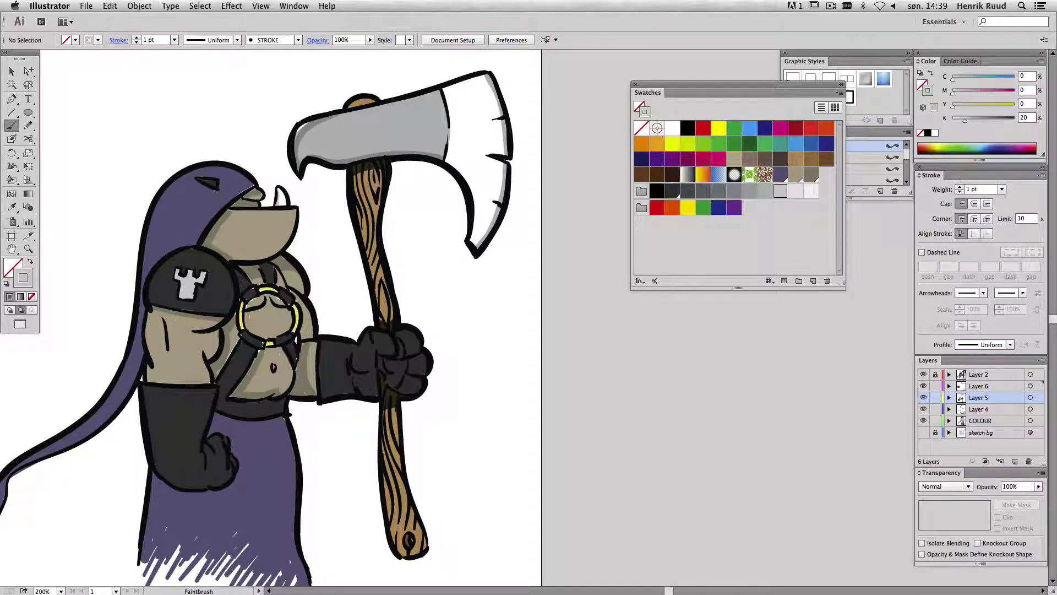
- Set the grey to K 40 on Layer 6 and sample the light skin colour from the artwork
key("super+plus")
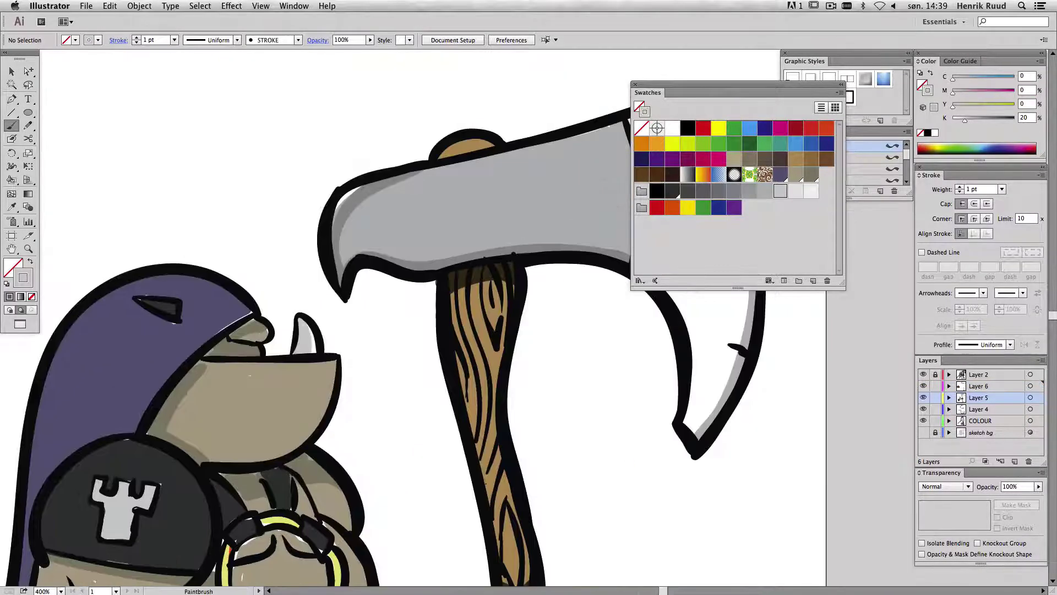
left_click(749, 190)
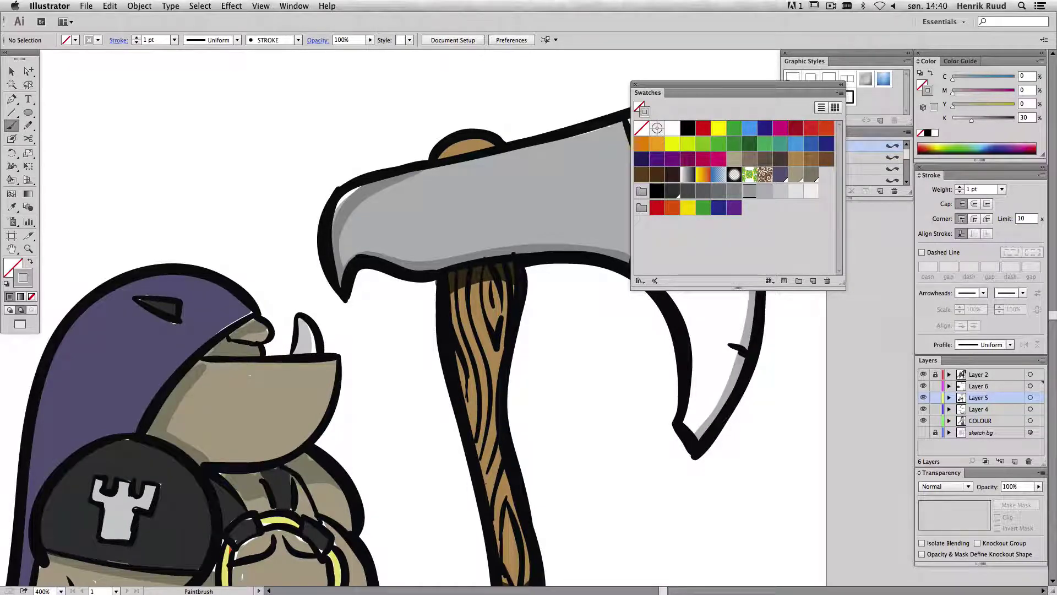
left_click_drag(971, 120, 978, 119)
left_click(979, 386)
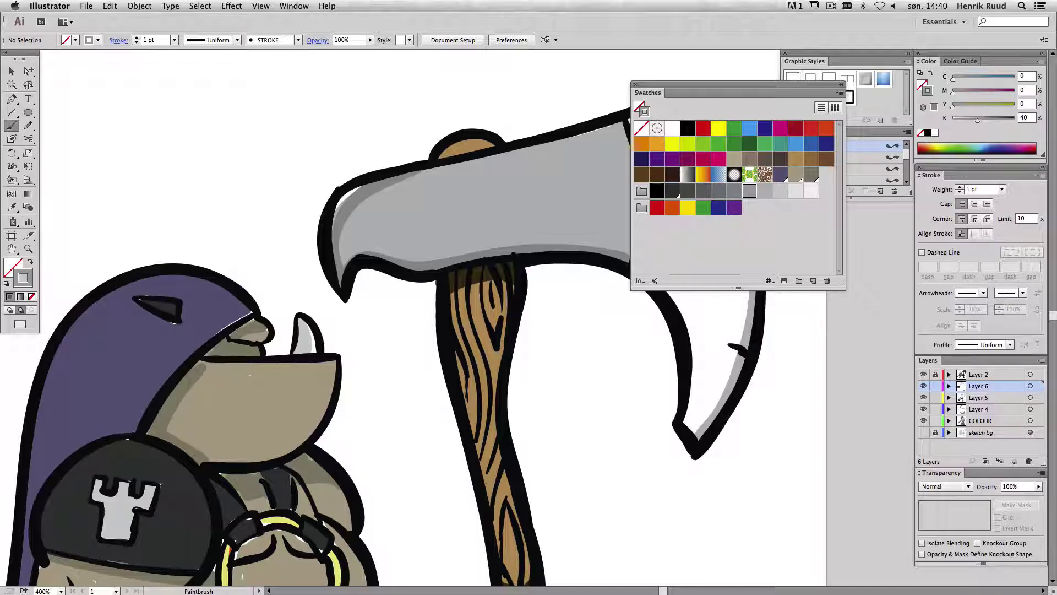
key("v")
left_click(298, 567)
key("ctrl+shift+a")
key("i")
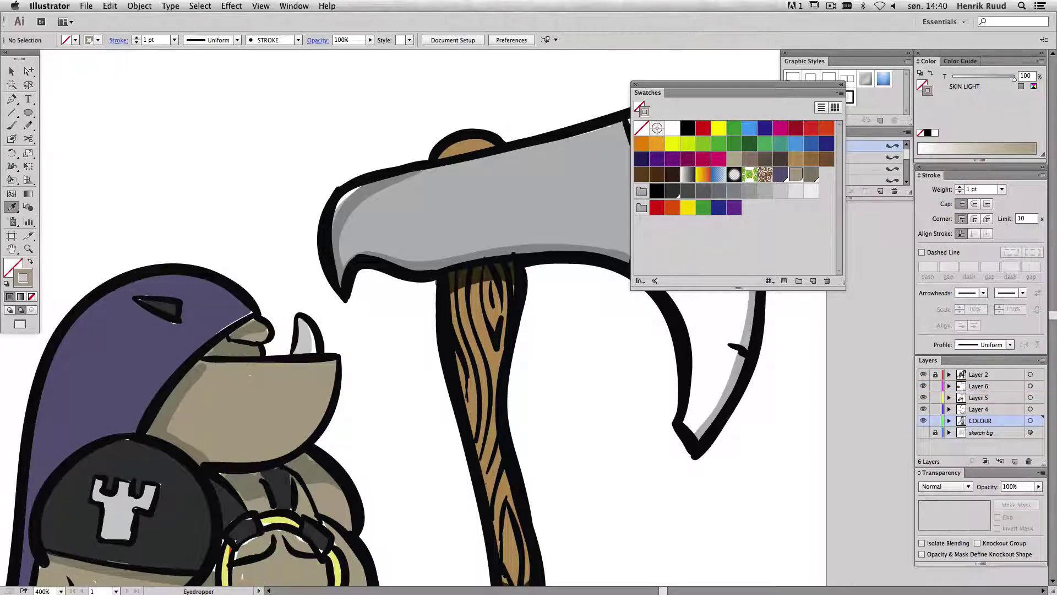
key("b")
- Sample the dark leather colour, patch a light gap with it, and zoom out to the whole artboard
scroll(247, 549, "down", 5)
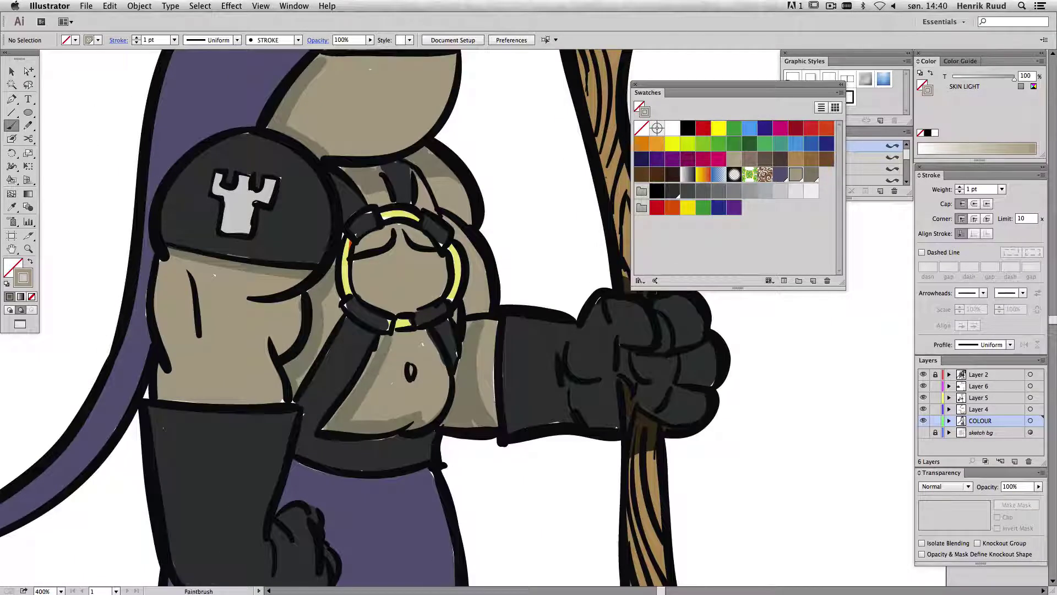
key("i")
left_click(353, 374)
key("b")
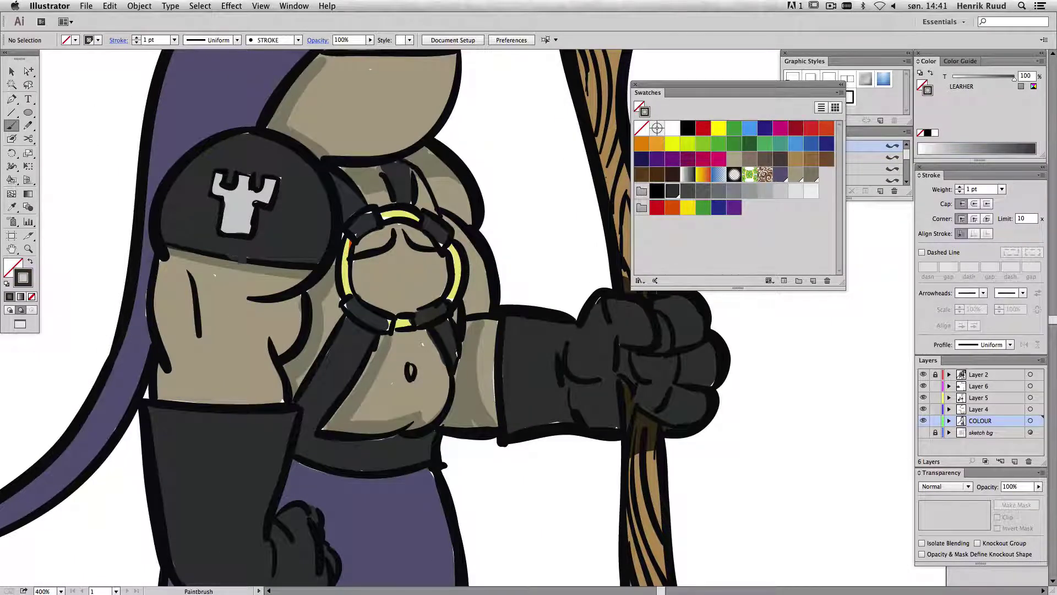
left_click_drag(229, 258, 246, 261)
scroll(597, 297, "up", 5)
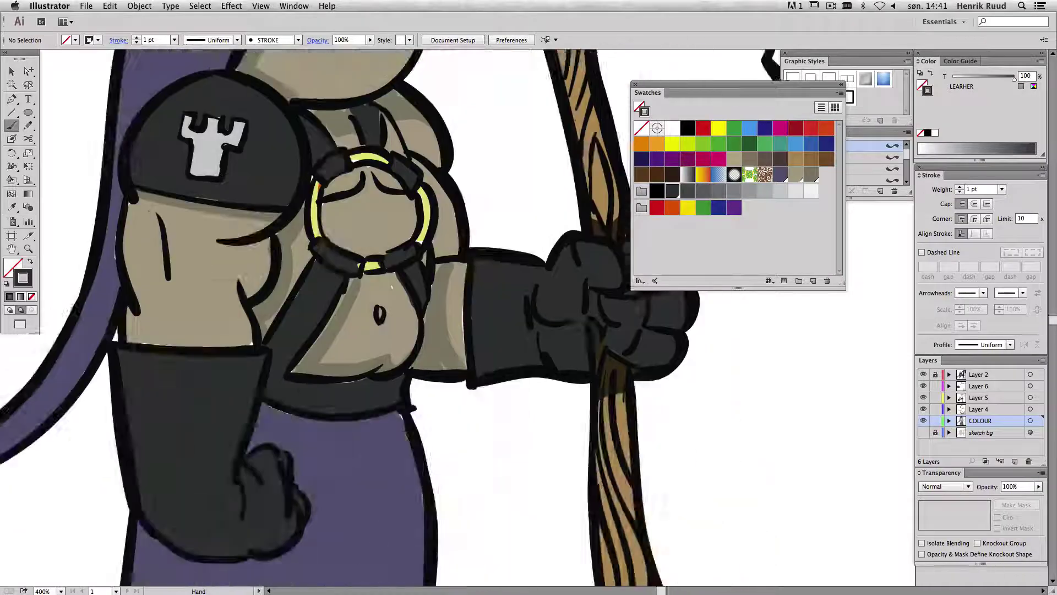
scroll(597, 297, "right", 4)
key("ctrl+minus")
key("ctrl+minus")
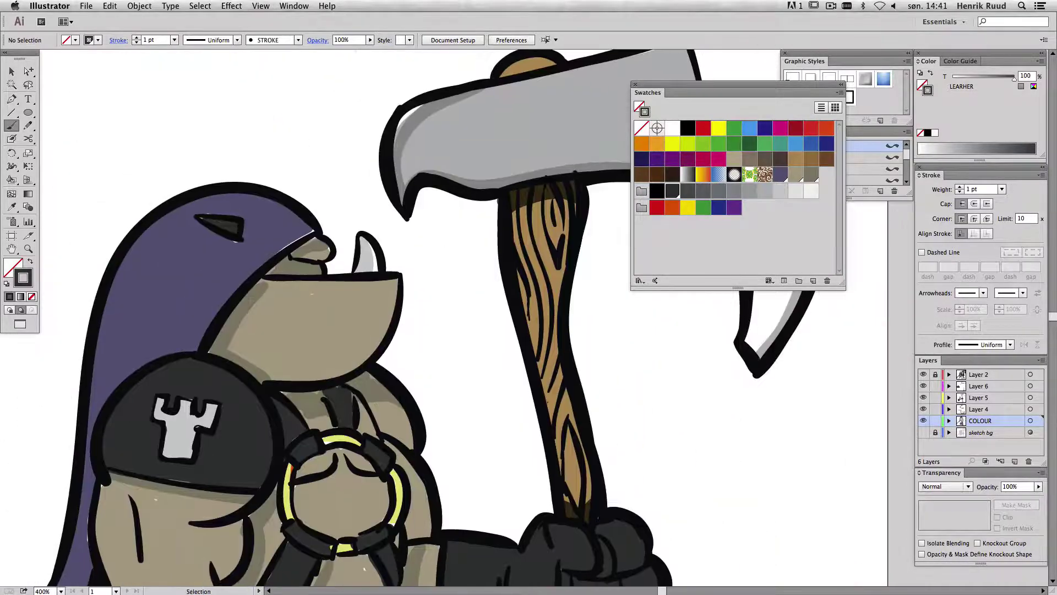
key("ctrl+minus")
key("ctrl+minus")
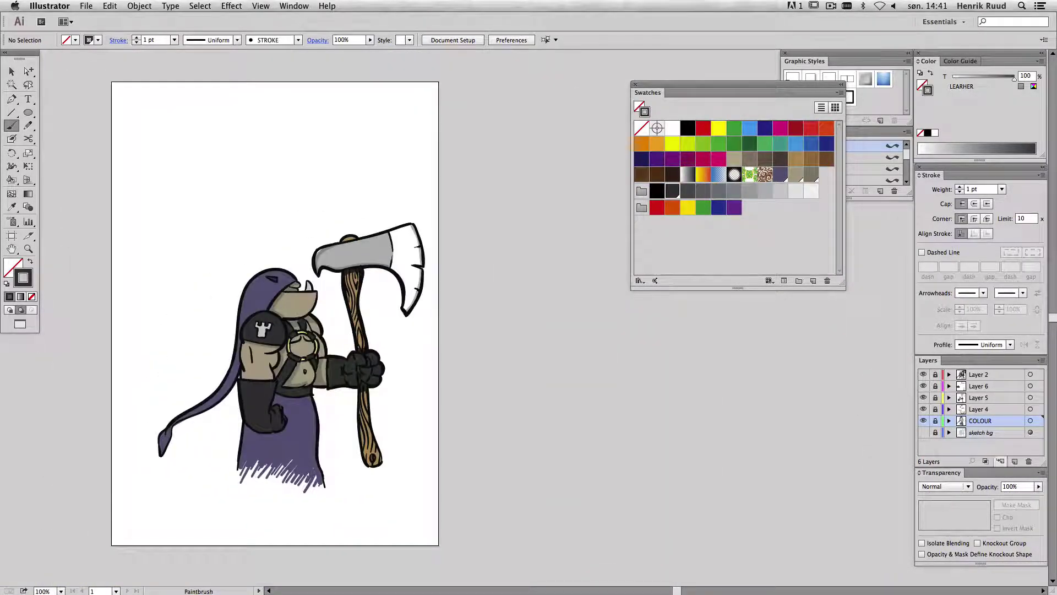
- Lock the artwork layers and add a new bottom layer named BG
left_click(1014, 461)
left_click(935, 432, "alt")
left_click_drag(979, 433, 978, 447)
double_click(972, 444)
type("BG")
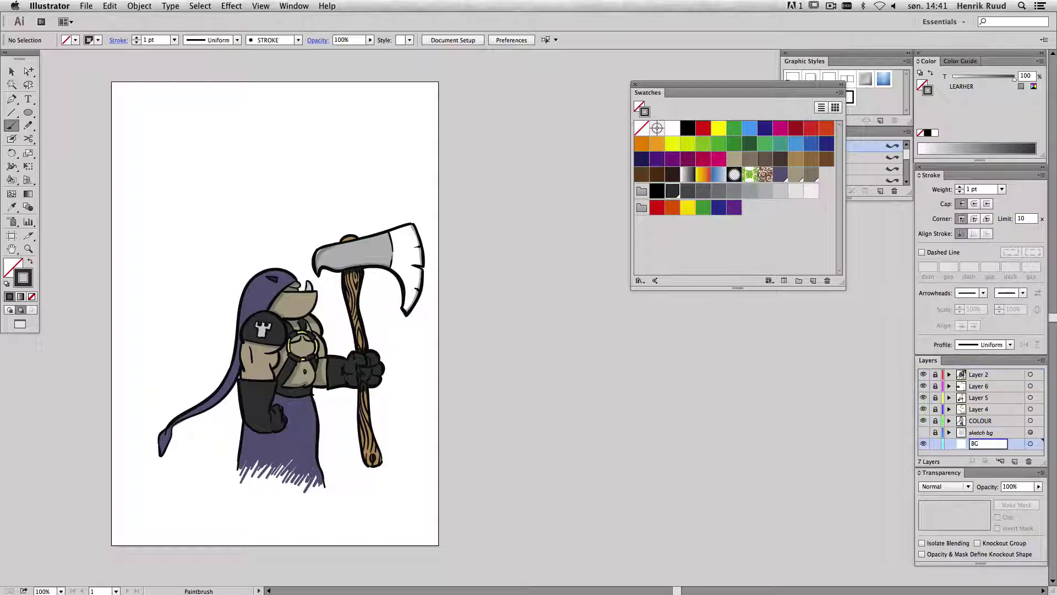
key("Return")
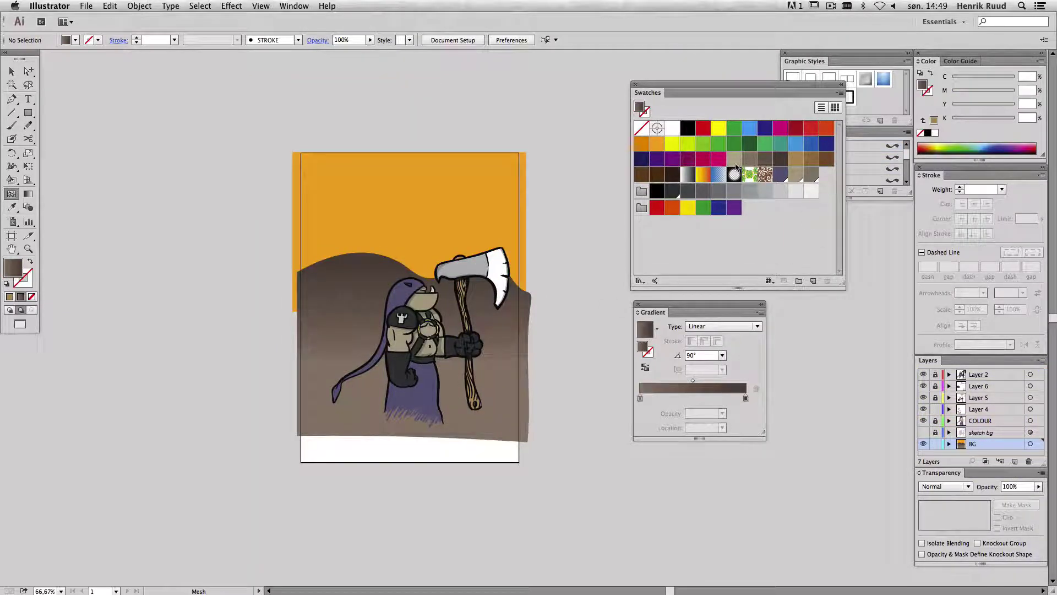
- Turn the brown hill into a gradient mesh with beige highlight points, then select it
left_click(734, 160)
left_click(339, 272)
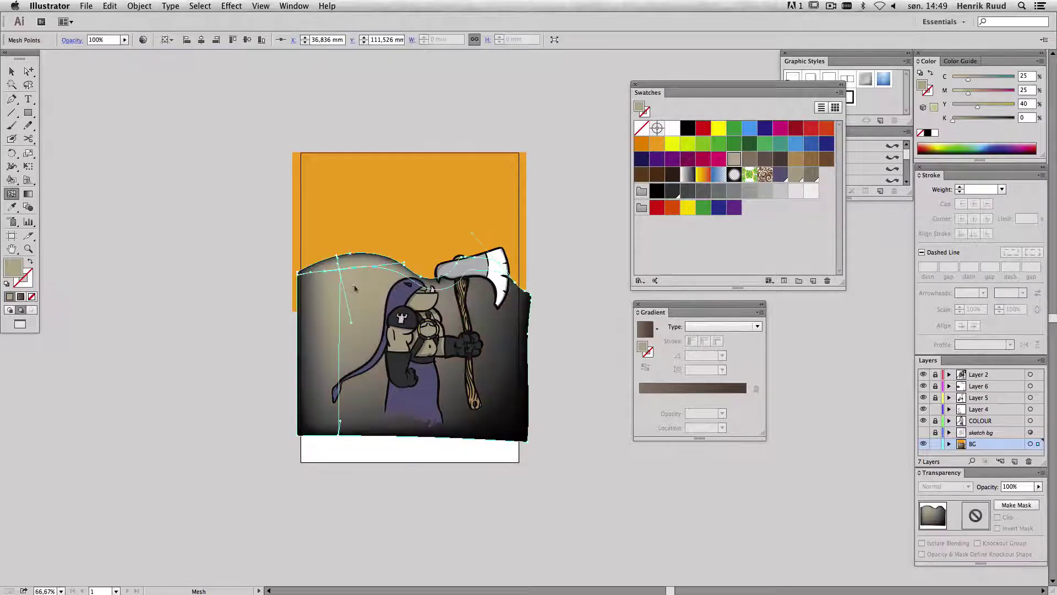
left_click(512, 298)
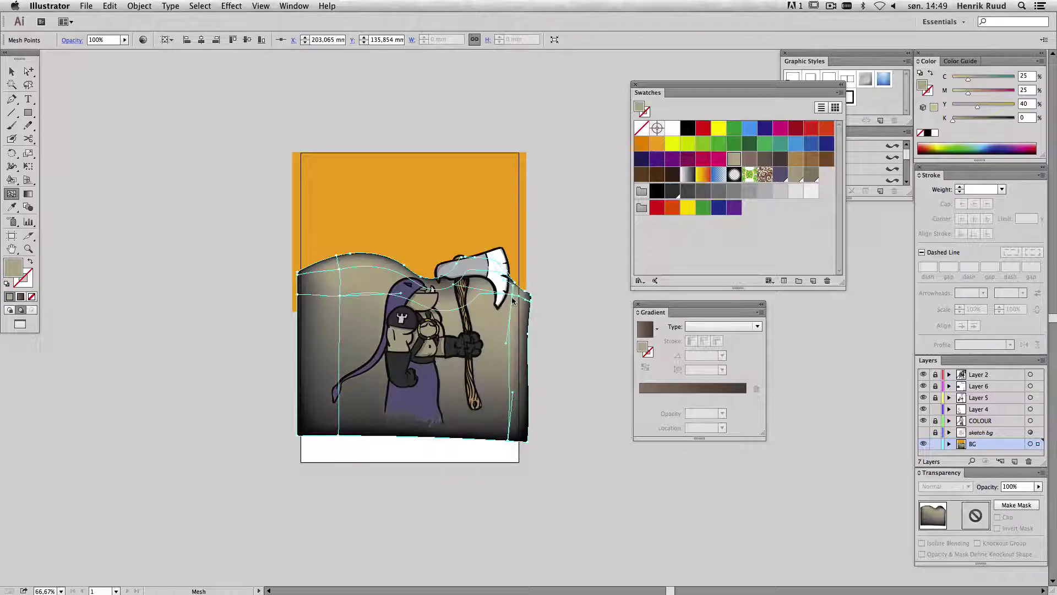
key("ctrl+z")
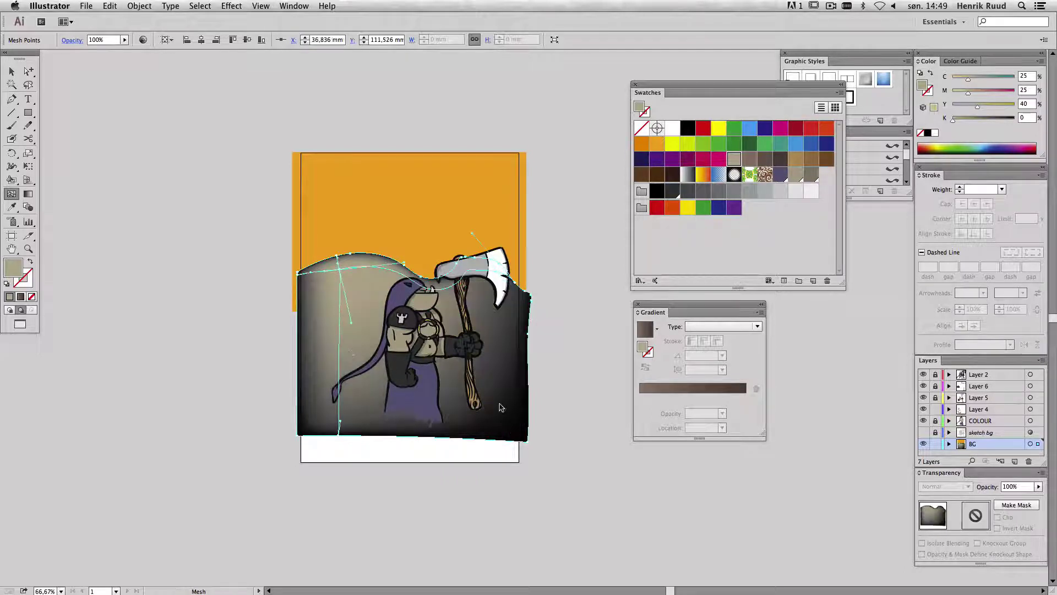
left_click(498, 395)
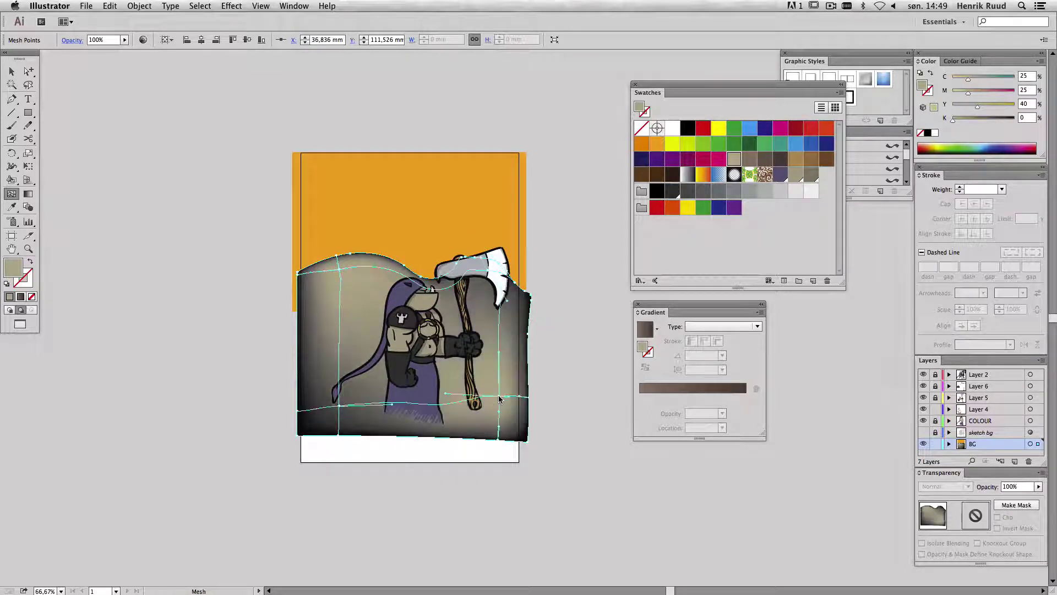
left_click(540, 393)
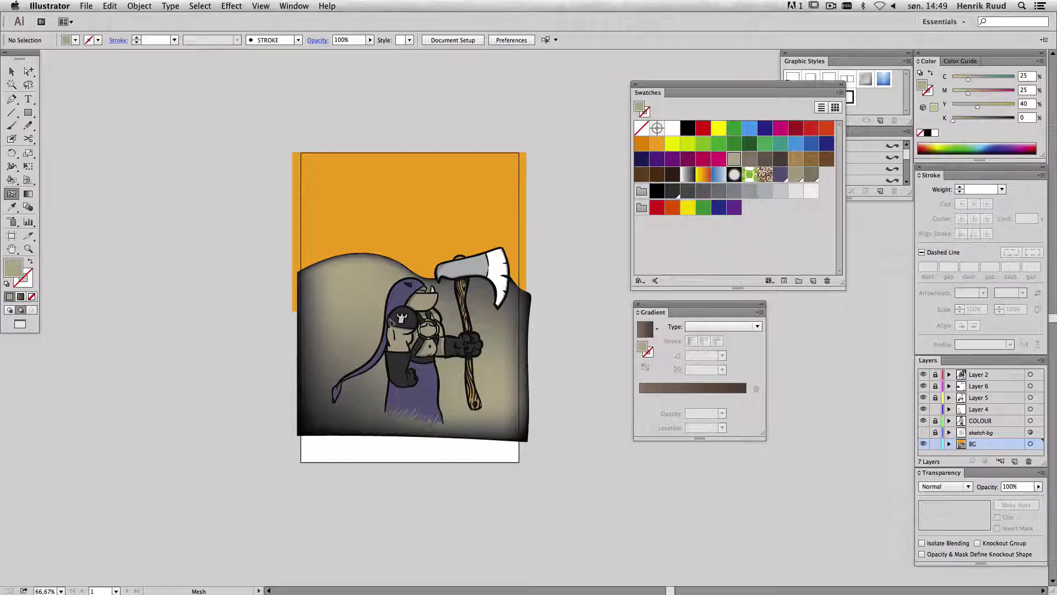
key("a")
left_click(360, 299, "alt")
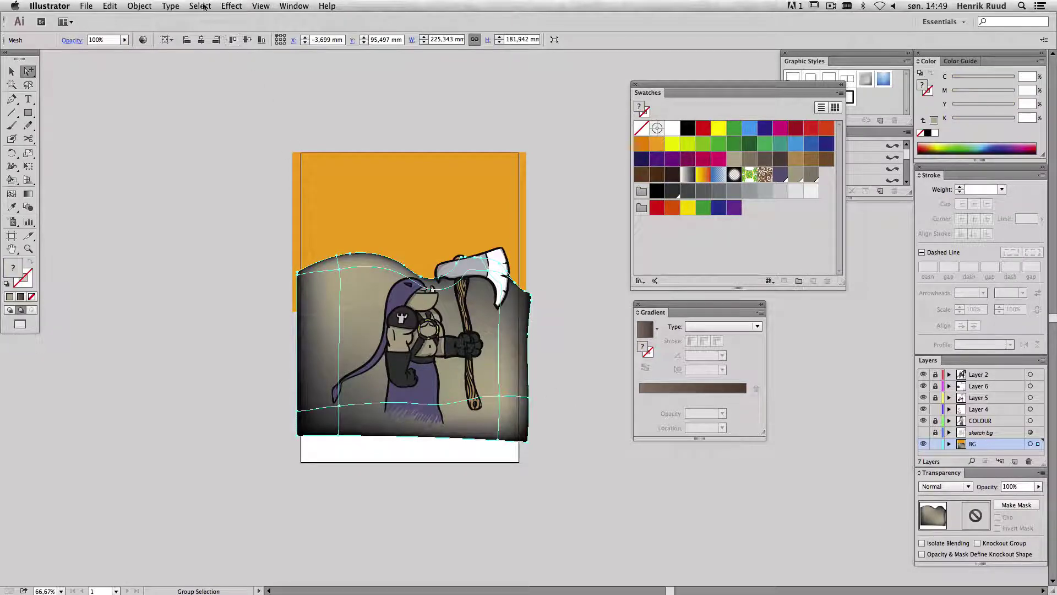
- Apply a 44,4-pixel Gaussian Blur to the mesh hill, then select the orange background rectangle
left_click(231, 5)
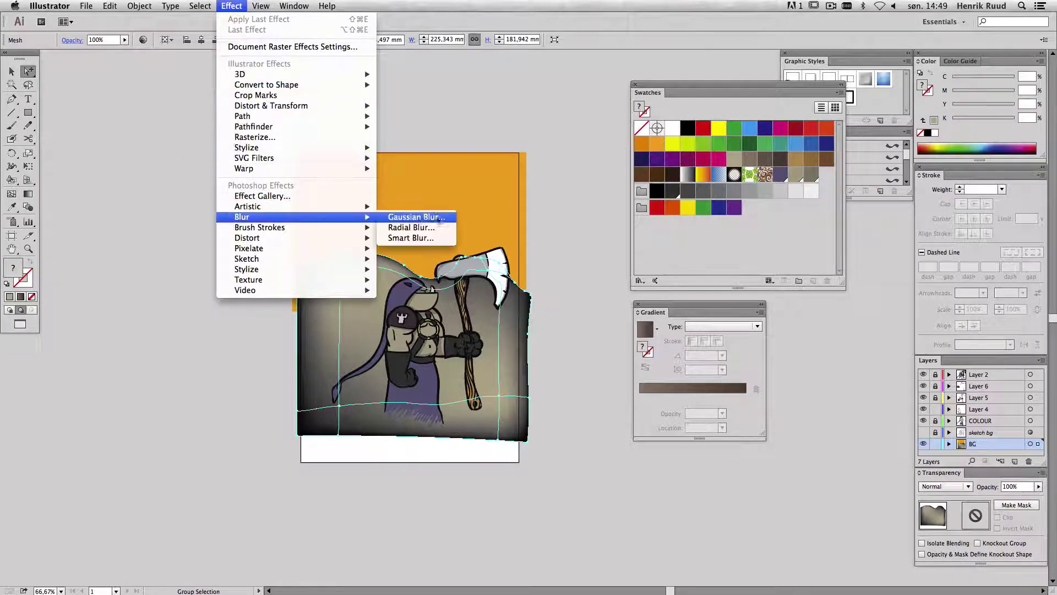
left_click(436, 214)
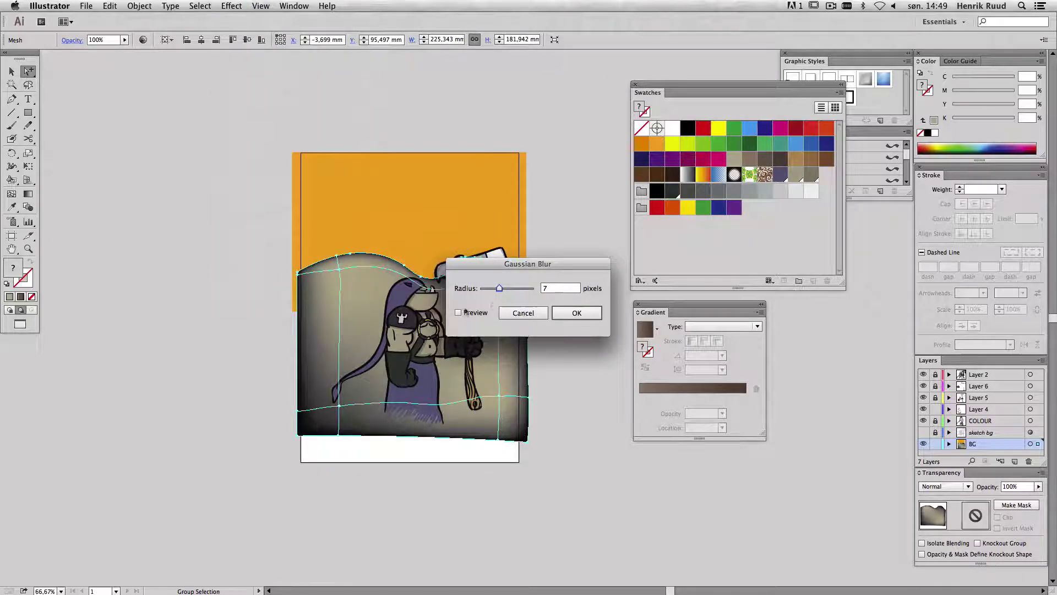
left_click(458, 313)
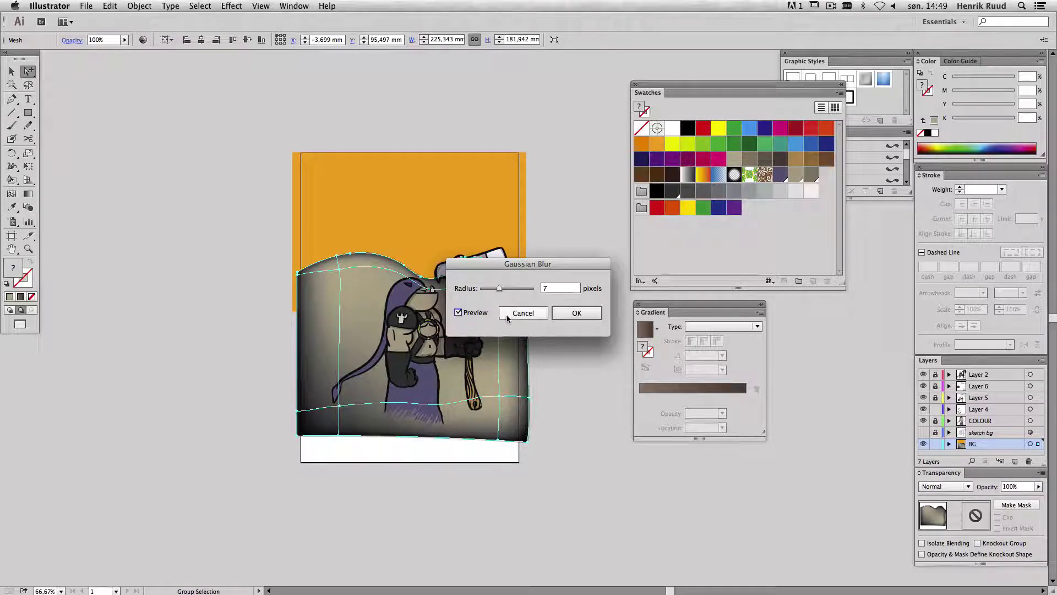
left_click_drag(508, 292, 510, 293)
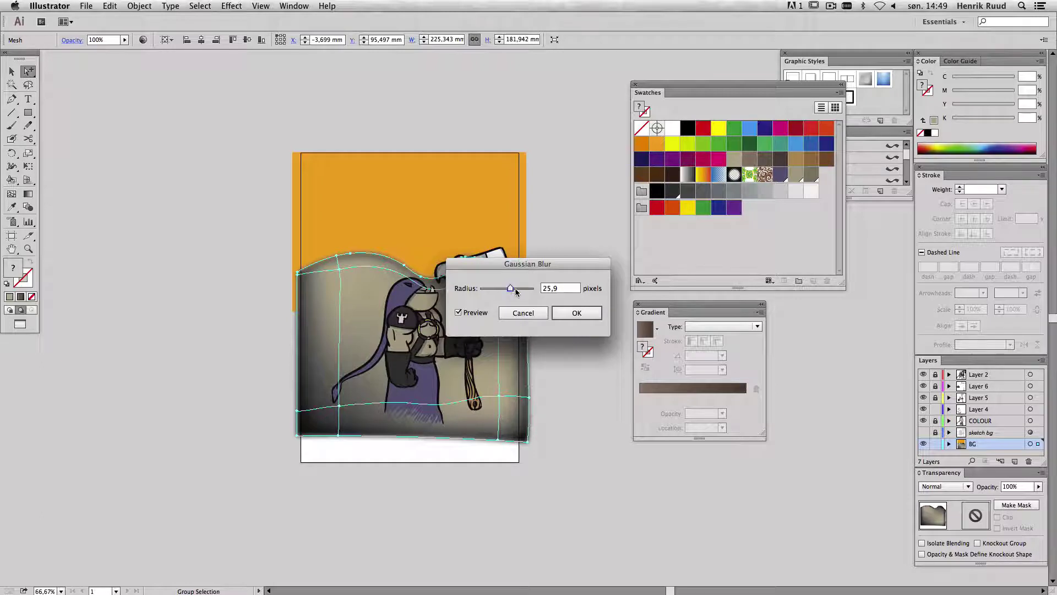
left_click_drag(515, 292, 514, 291)
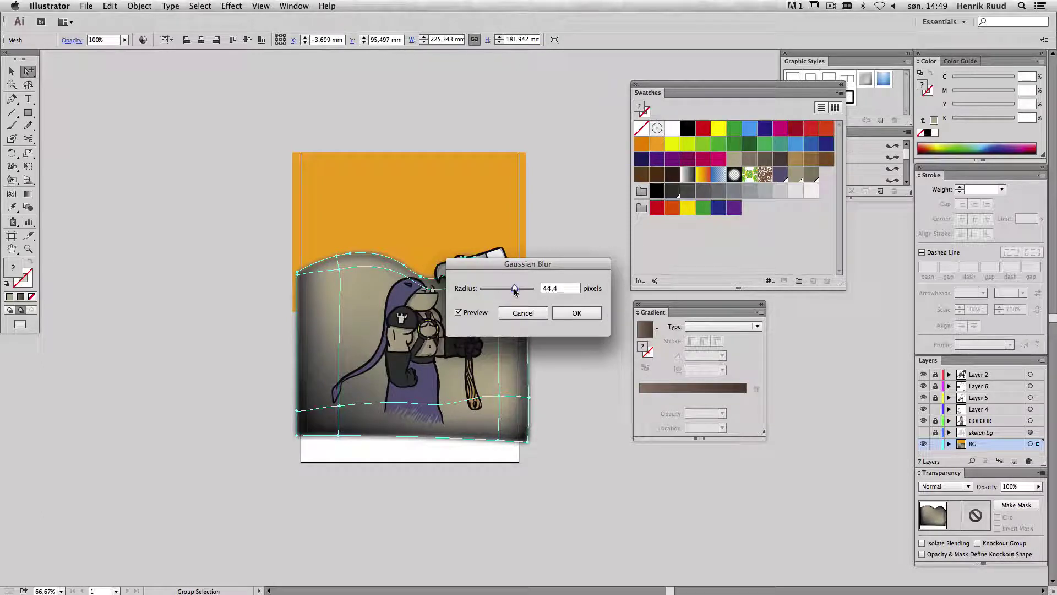
left_click(564, 314)
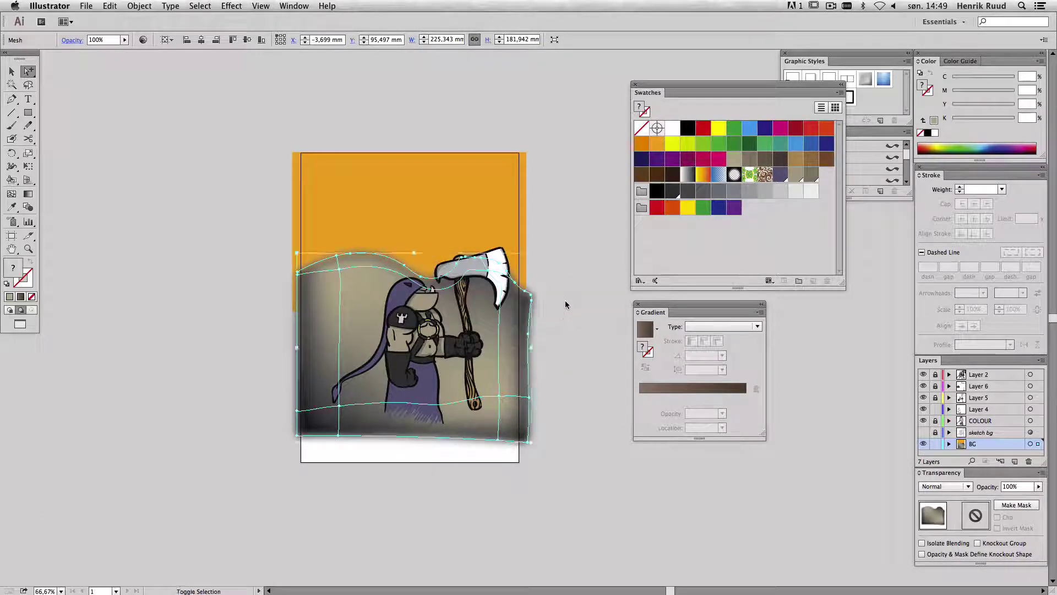
left_click(565, 304)
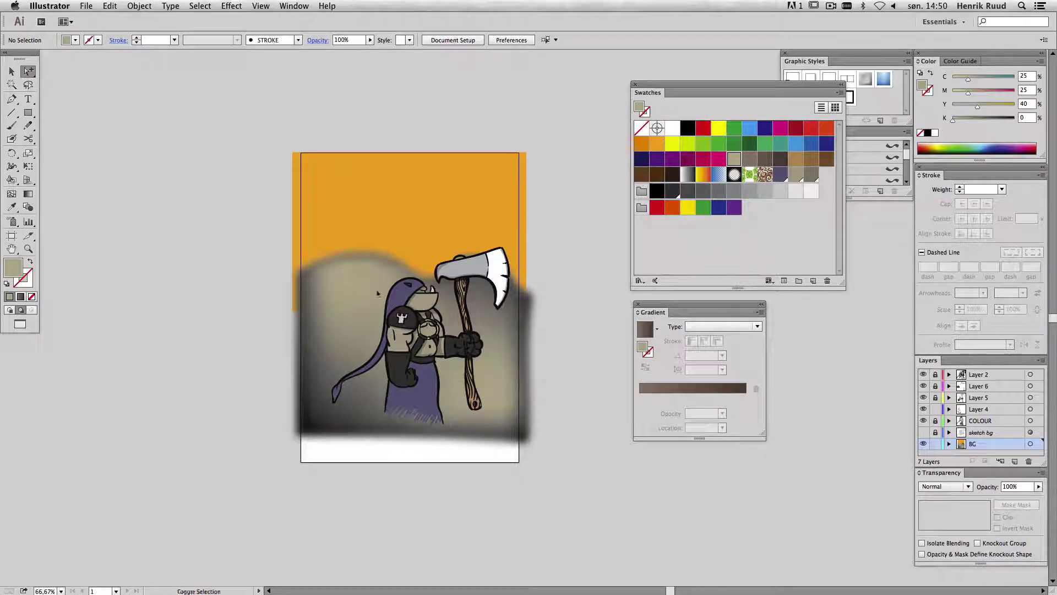
left_click(340, 231)
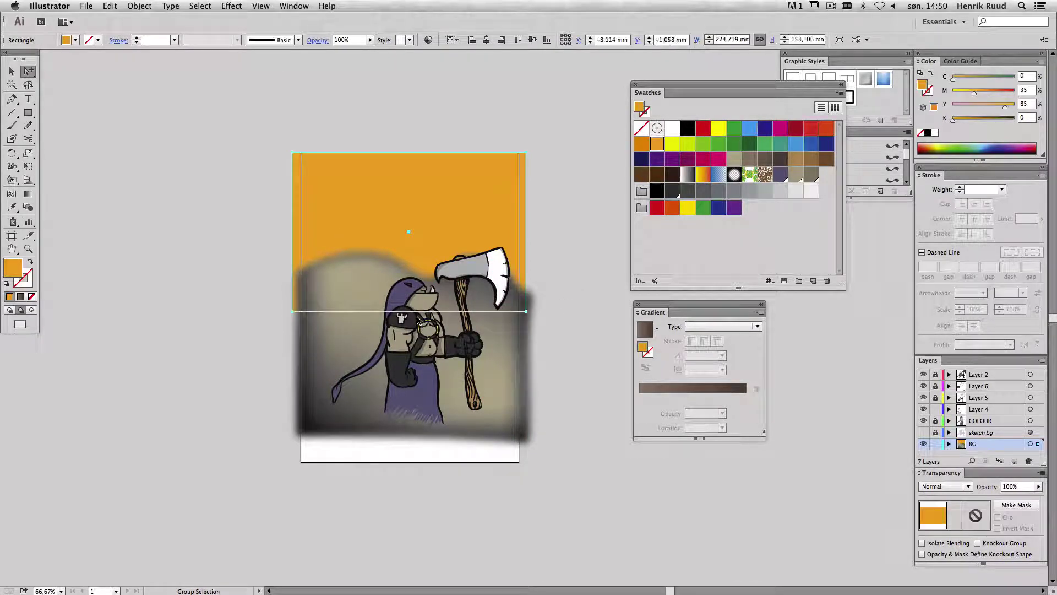
- Stretch the orange background down past the hill and set the hill's blend mode to Multiply
key("e")
left_click_drag(409, 315, 404, 432)
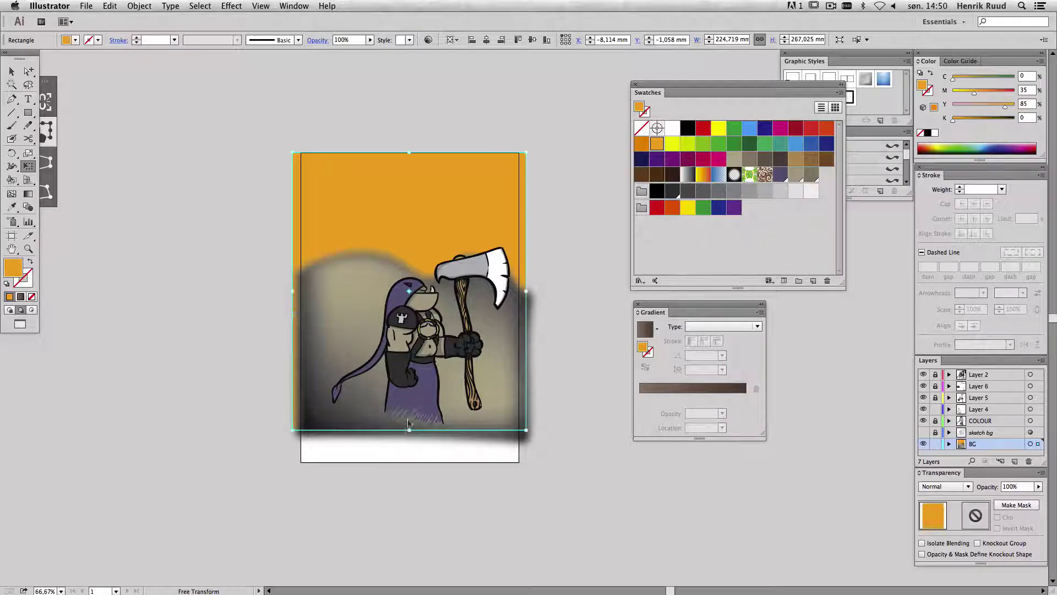
key("a")
left_click(368, 271, "alt")
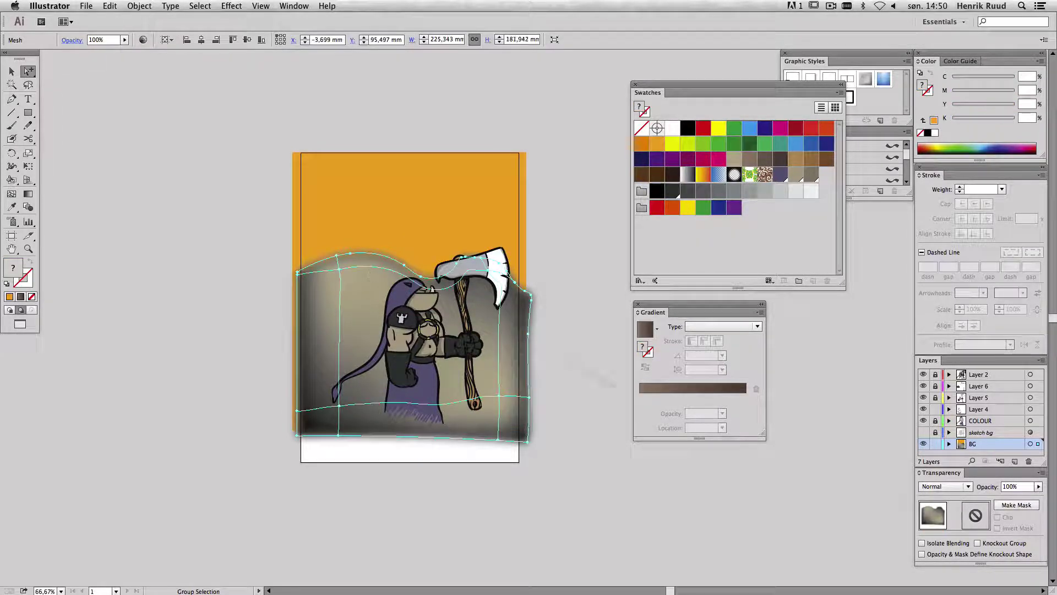
mouse_move(942, 472)
left_mouse_down()
mouse_move(509, 148)
mouse_move(507, 115)
left_mouse_up()
left_click(509, 129)
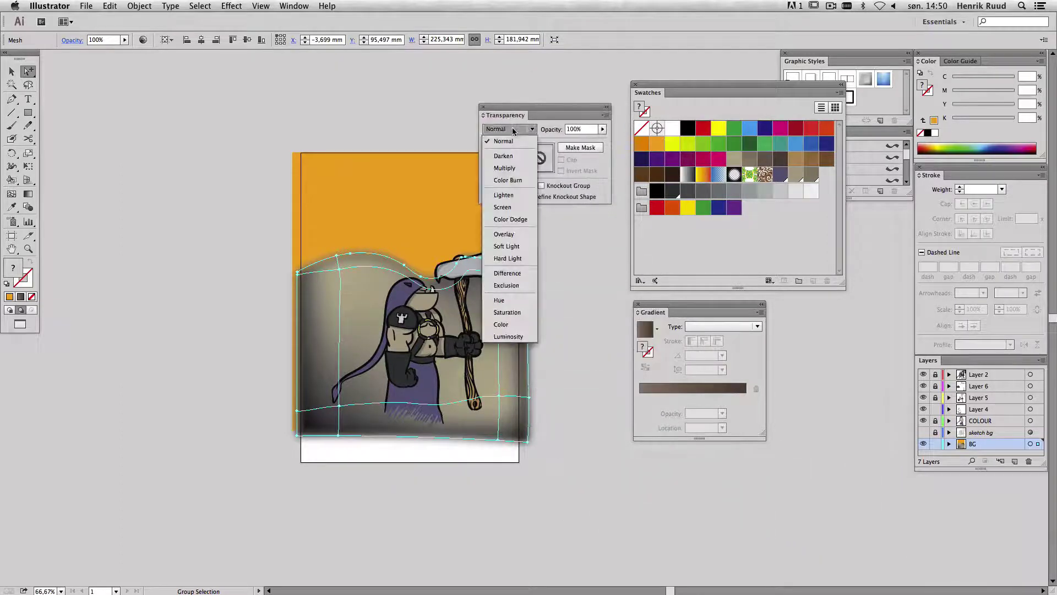
left_click(512, 167)
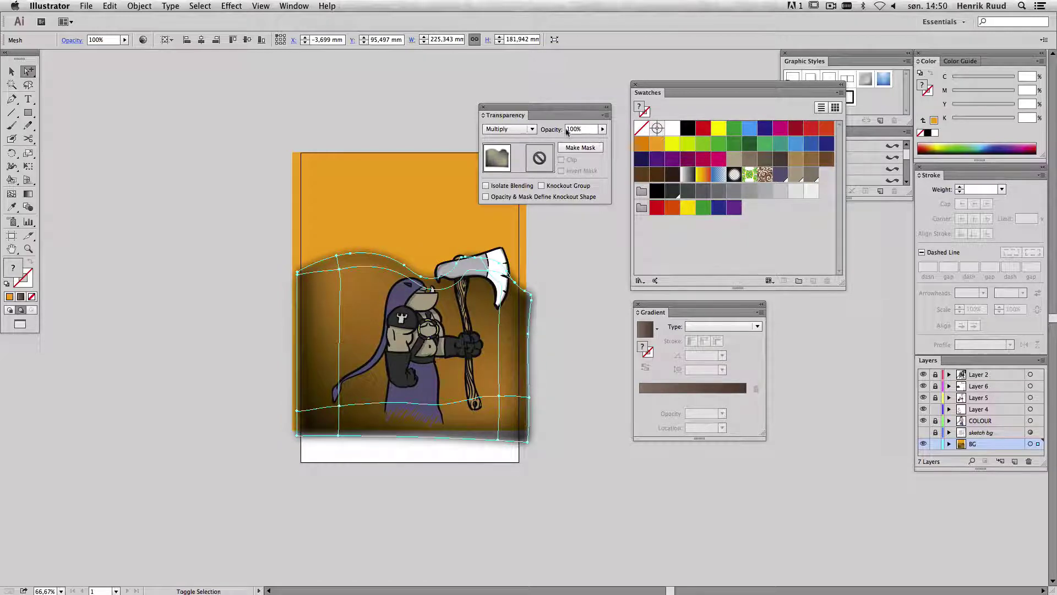
- Set both the hill and the orange background to 60% opacity
key("super+shift+a")
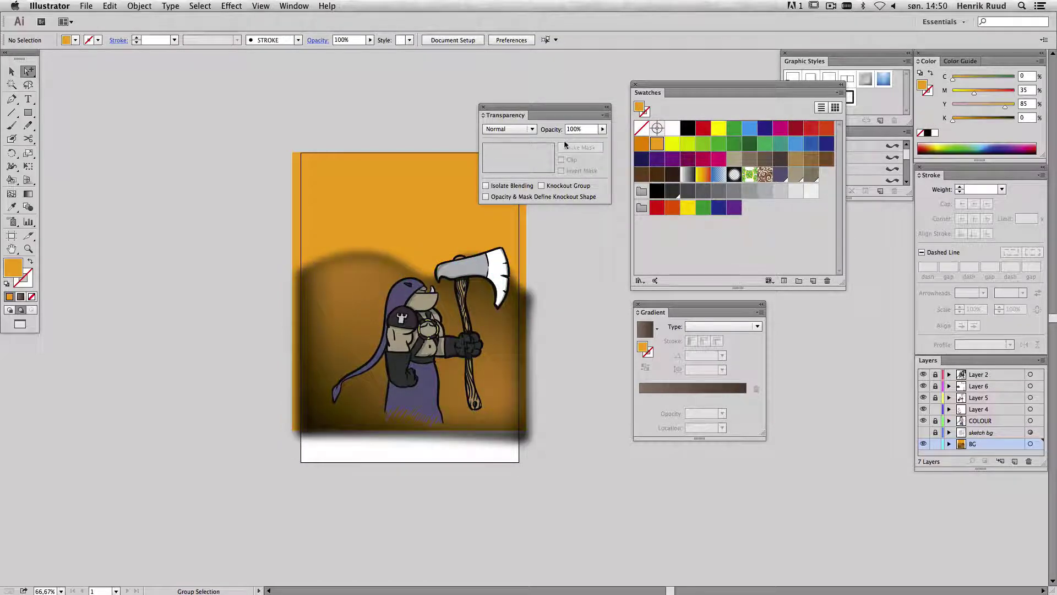
left_click_drag(330, 297, 333, 300)
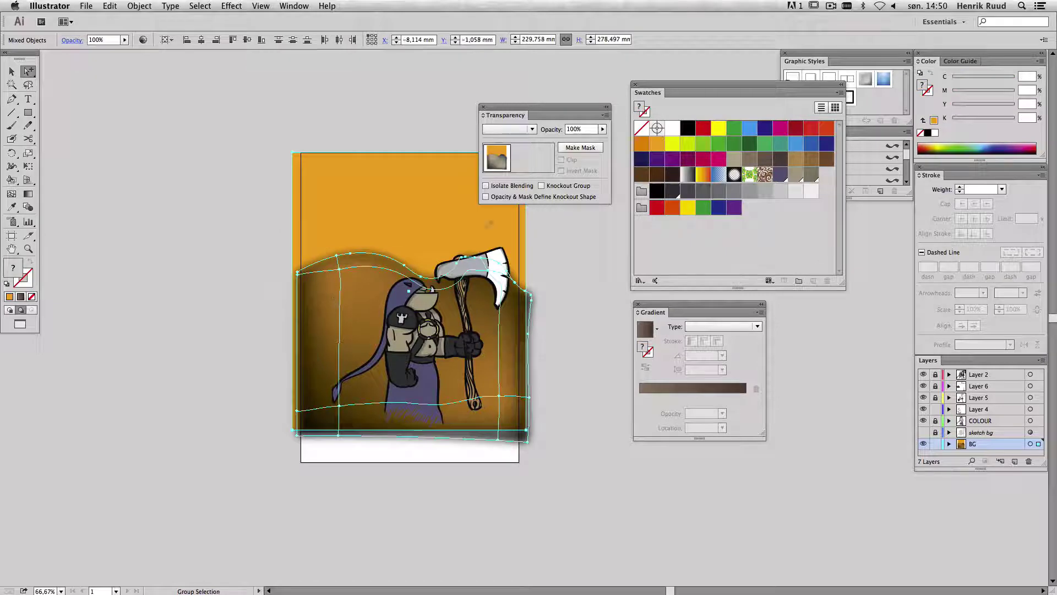
left_click(573, 131)
type("60")
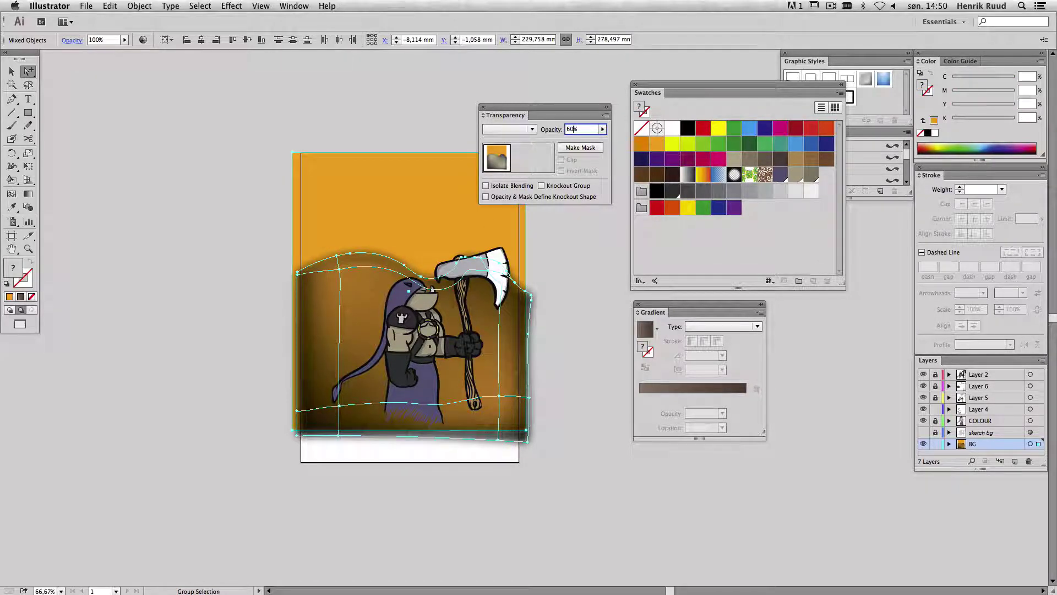
key("Return")
left_click(620, 291)
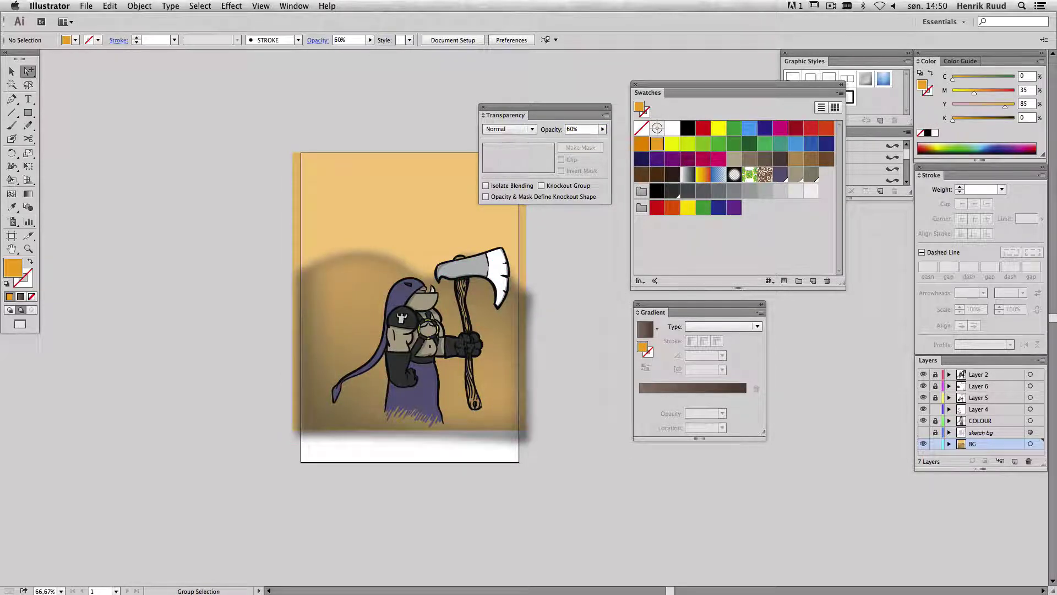
- Draw a fully opaque orange rectangle stretched to the artboard edges, then zoom to 100%
key("m")
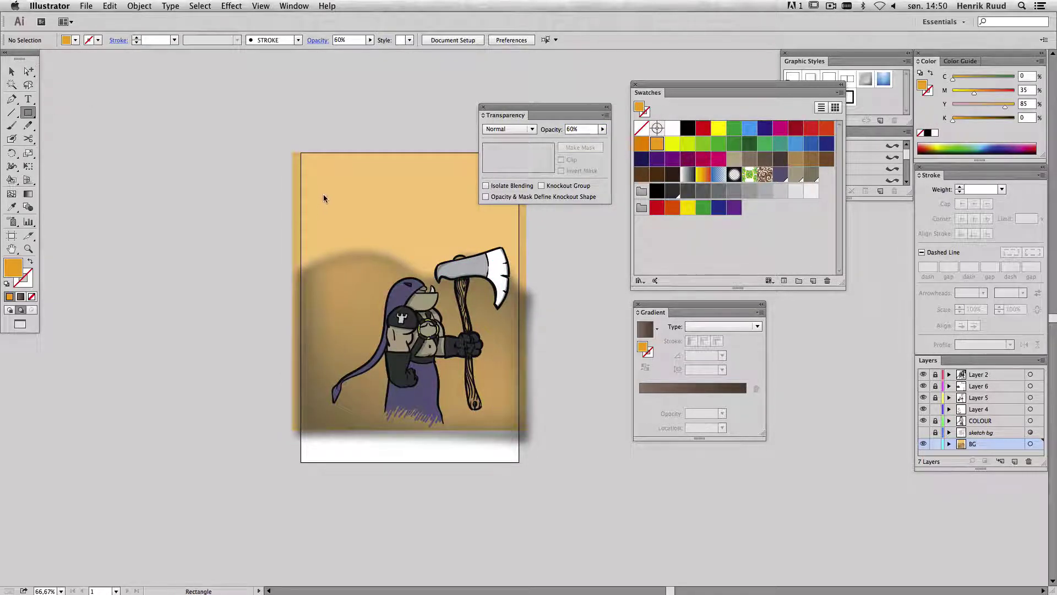
mouse_move(325, 189)
left_mouse_down()
mouse_move(514, 421)
mouse_move(514, 410)
mouse_move(515, 425)
left_mouse_up()
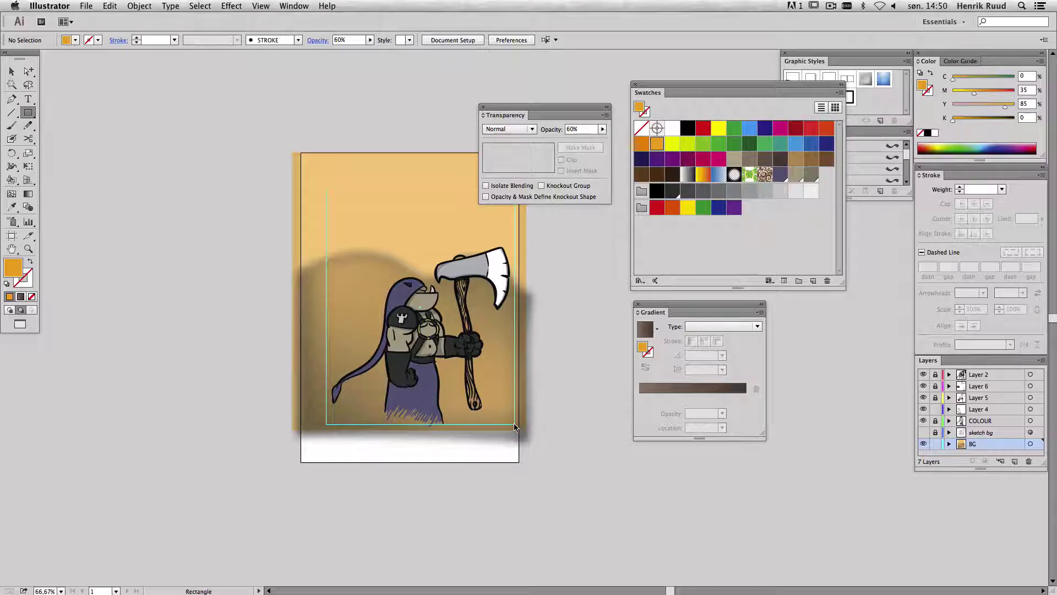
left_click_drag(515, 426, 515, 426)
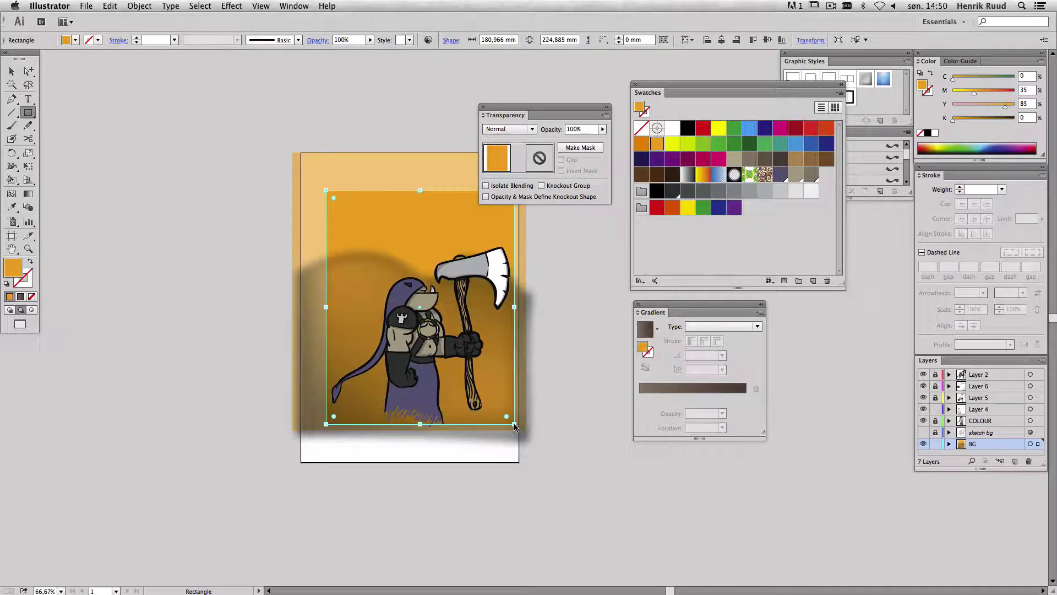
key("ctrl+shift+b")
key("e")
left_click_drag(325, 191, 300, 153)
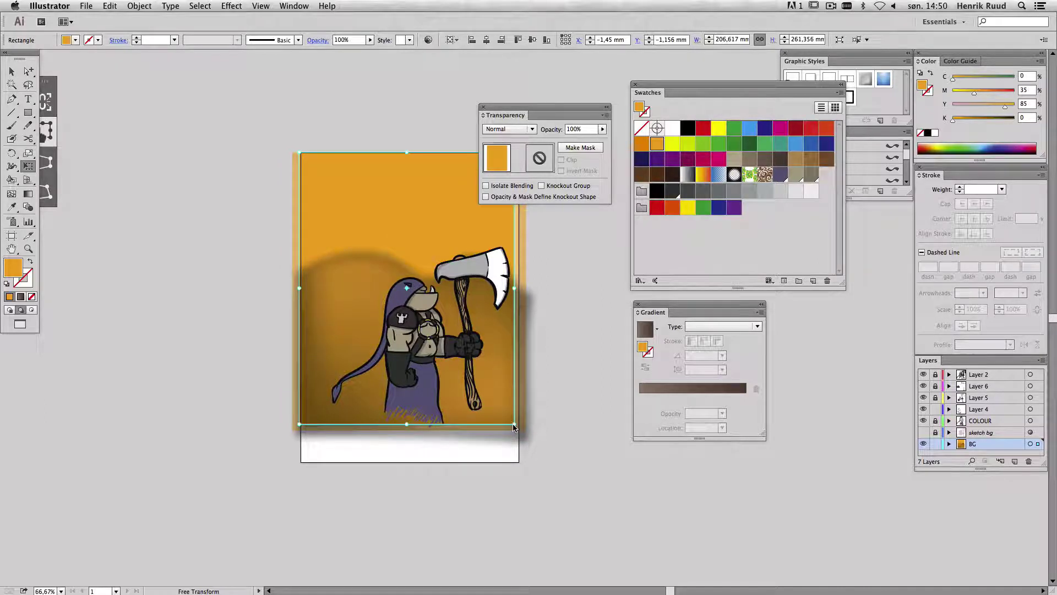
mouse_move(508, 432)
left_mouse_down()
mouse_move(518, 432)
mouse_move(372, 363)
left_mouse_up()
left_click(554, 410)
key("ctrl+1")
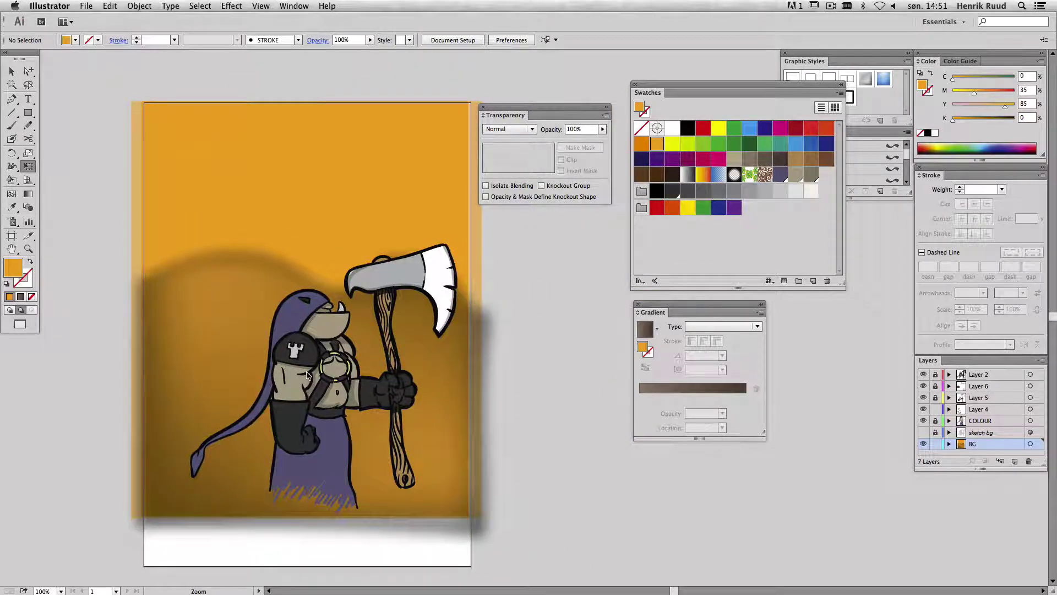
- Hide all panels and zoom to 200%, panning across the finished character
key("ctrl+plus")
left_click_drag(391, 350, 308, 379)
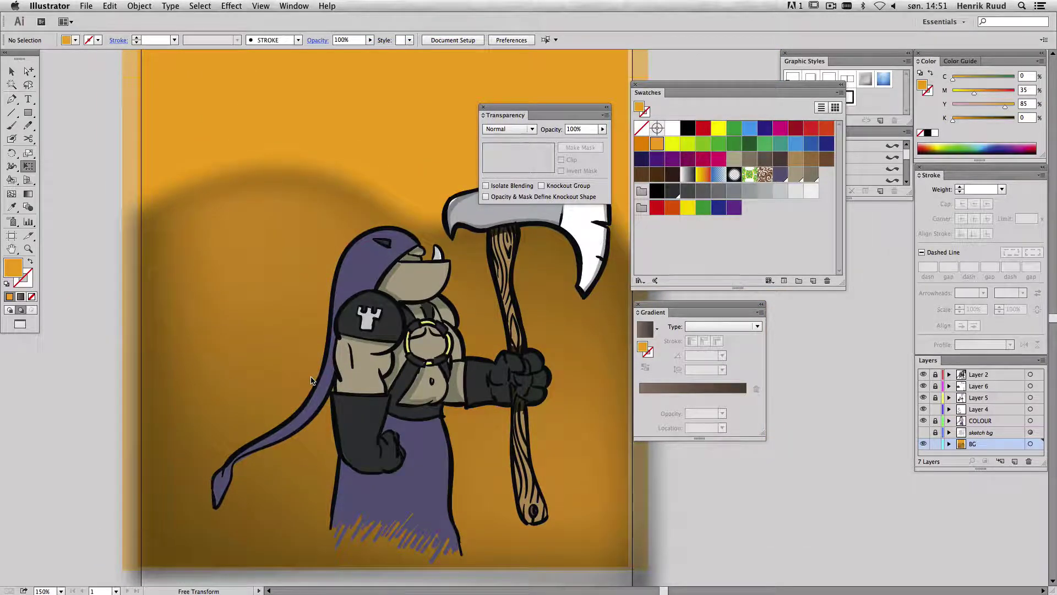
key("shift+Tab")
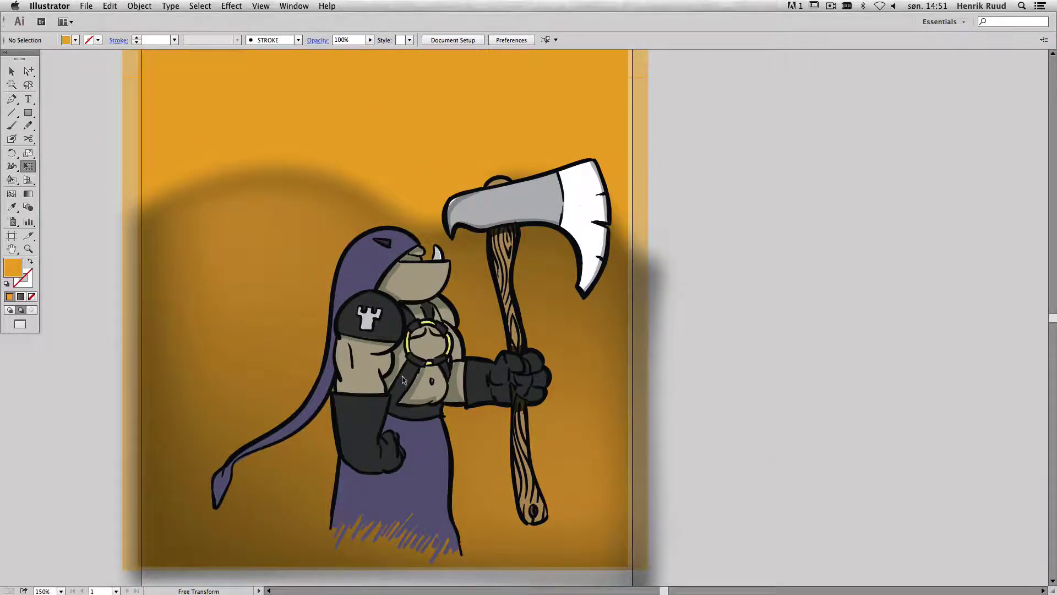
key("ctrl+plus")
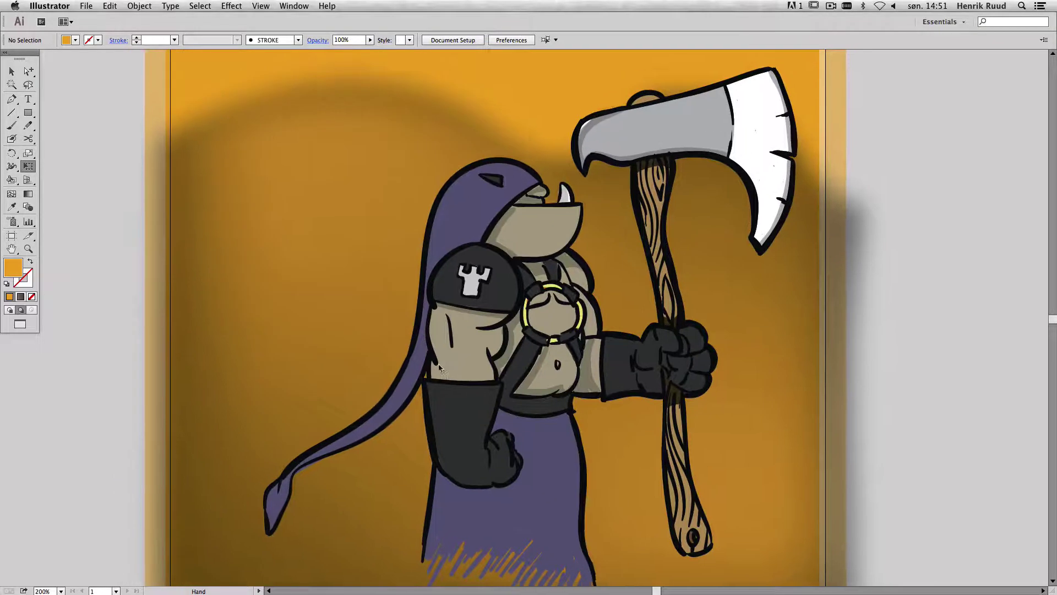
left_click_drag(439, 367, 409, 385)
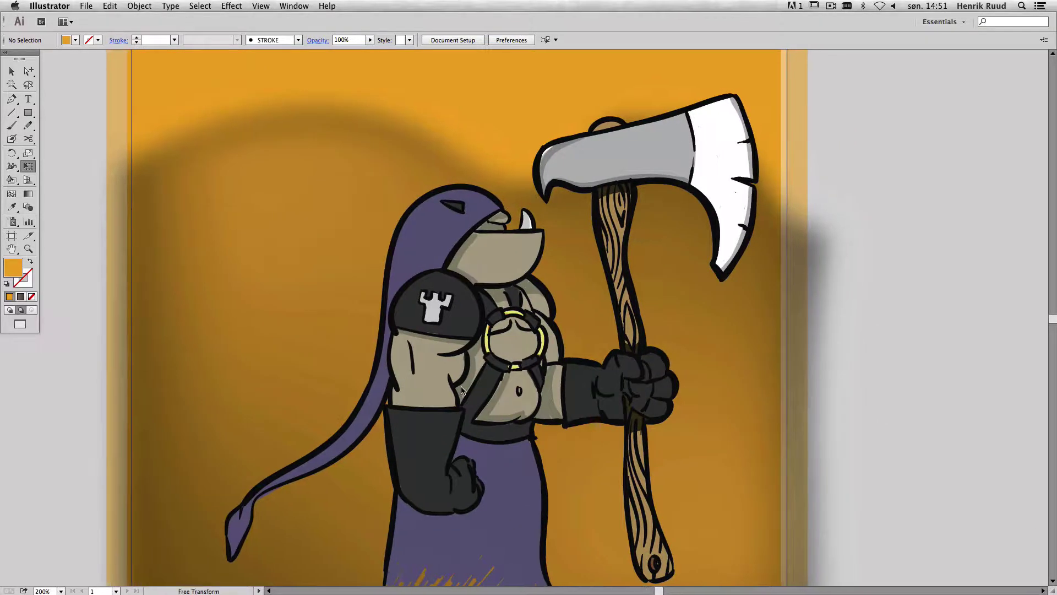